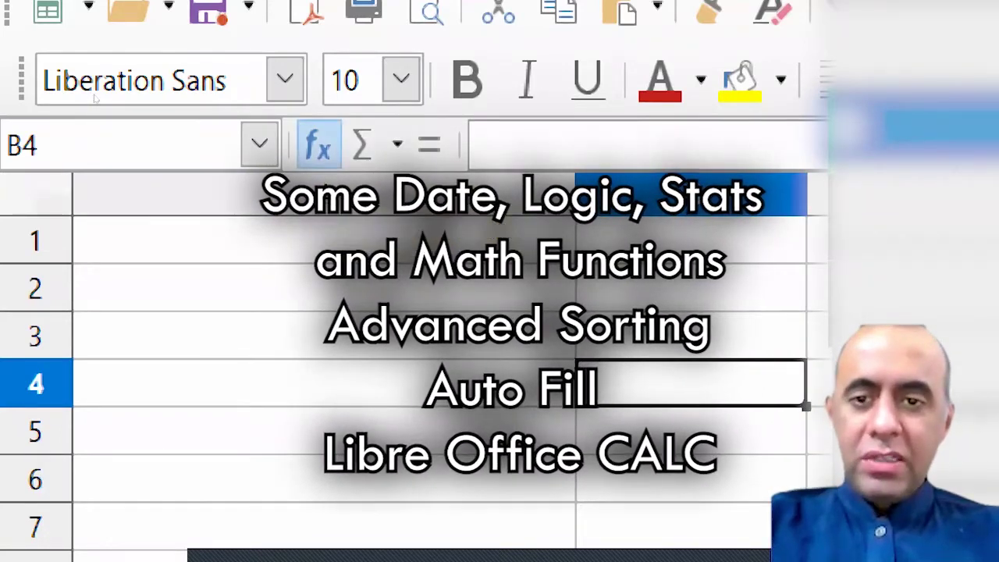
# Step: Open the Function Wizard, filter the functions to the Date&Time category and look through its list
pyautogui.click(318, 145)
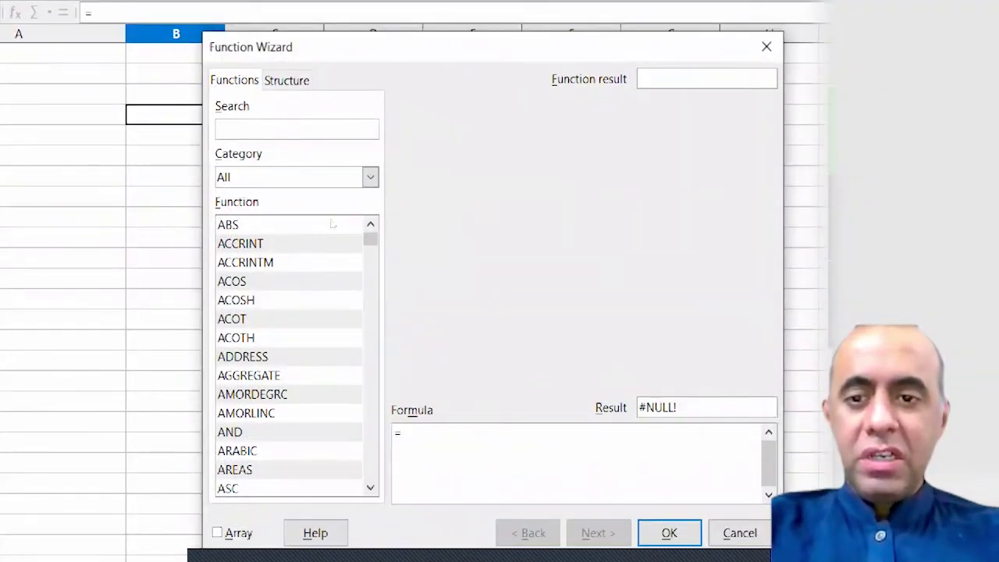
pyautogui.click(328, 185)
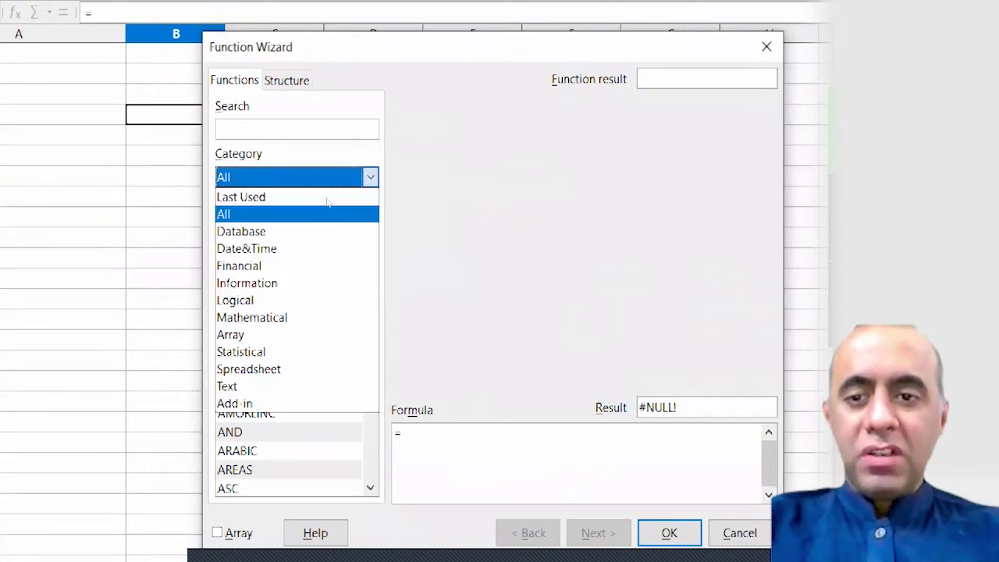
pyautogui.click(257, 219)
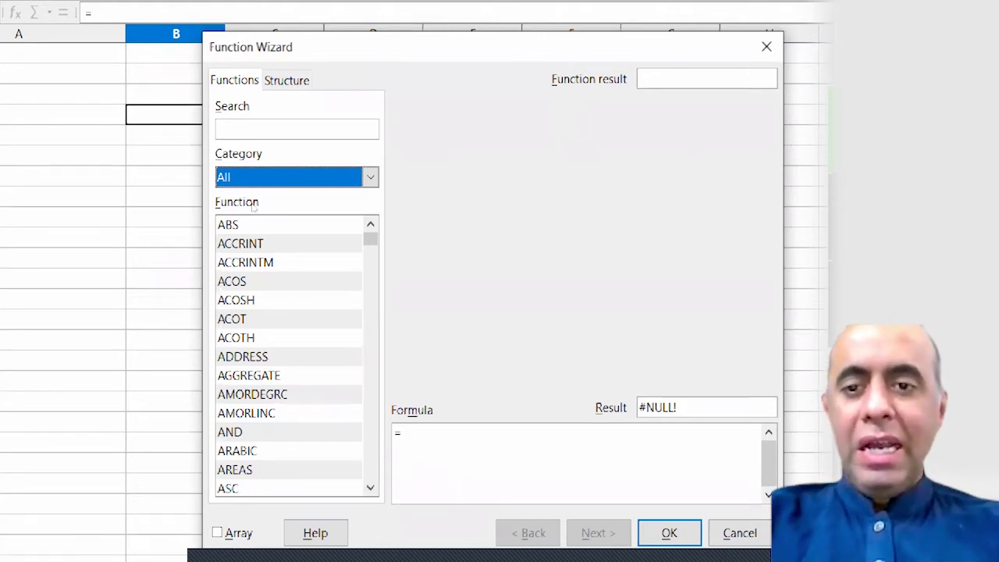
pyautogui.click(258, 177)
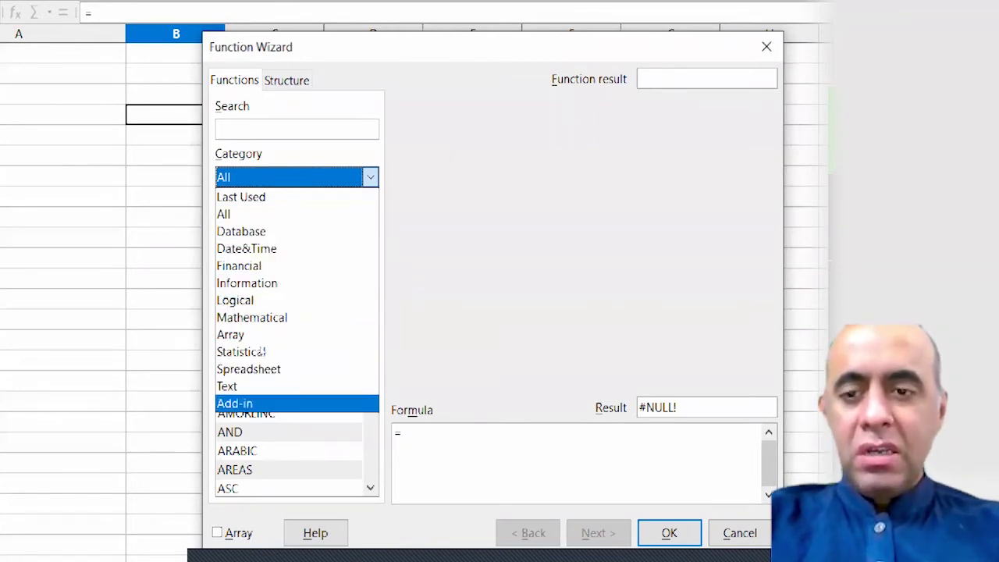
pyautogui.click(266, 248)
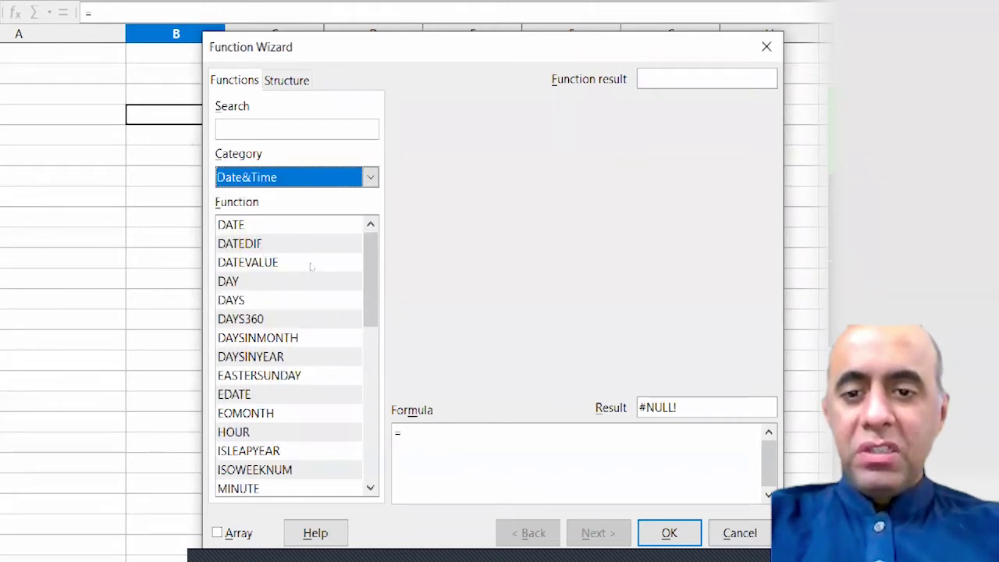
pyautogui.scroll(-7, 319, 268)
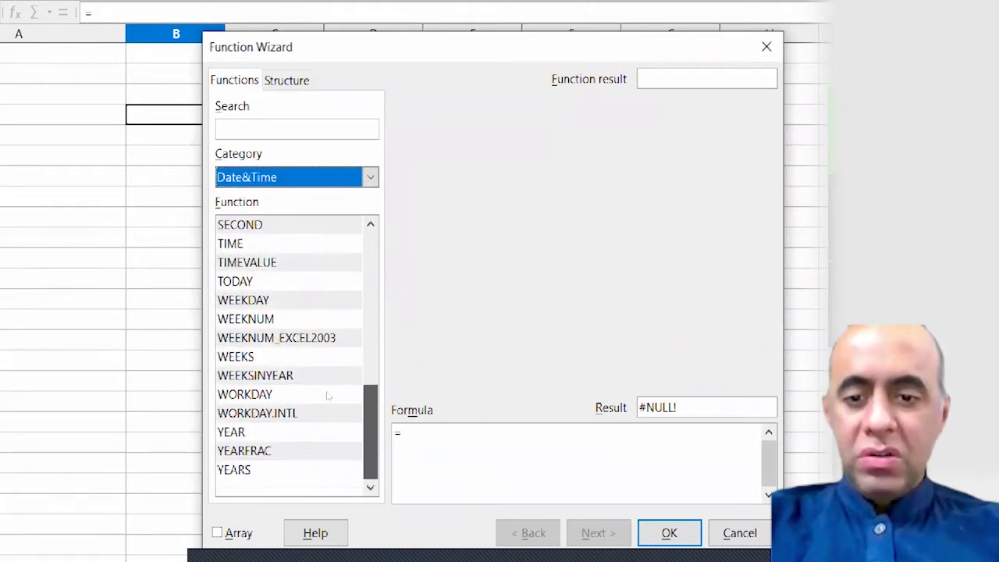
pyautogui.scroll(5, 328, 396)
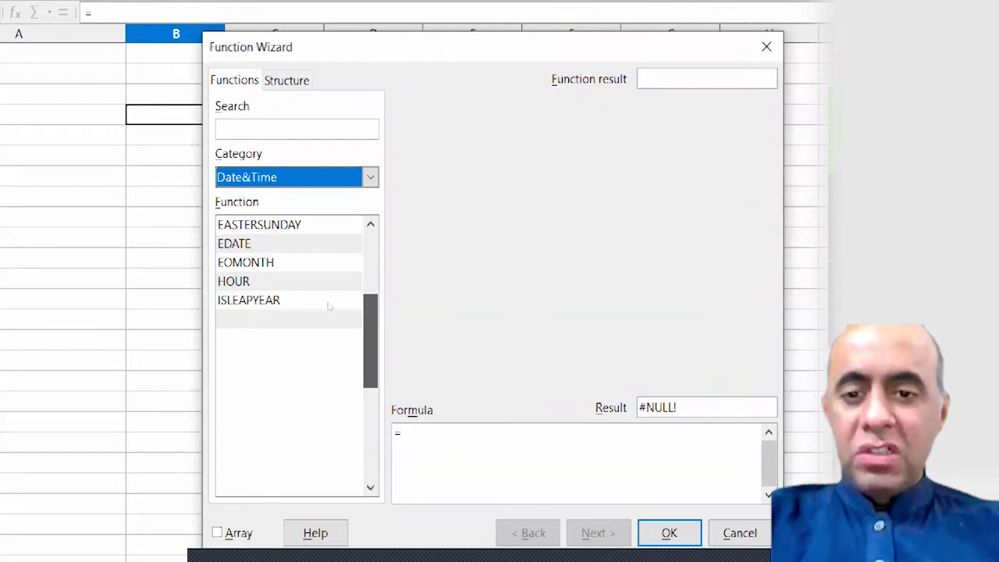
pyautogui.scroll(-5, 328, 305)
pyautogui.scroll(7, 319, 308)
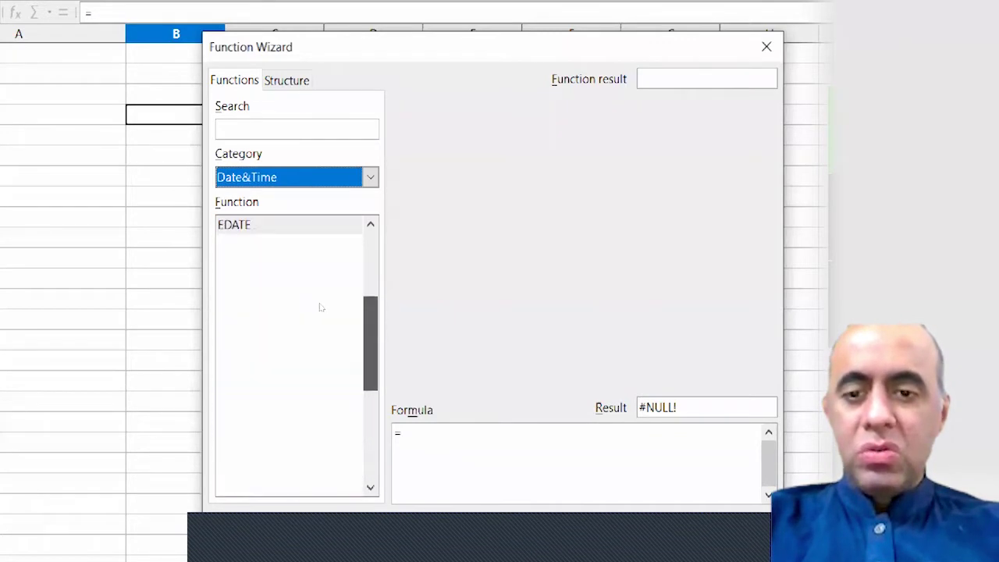
pyautogui.scroll(-2, 327, 279)
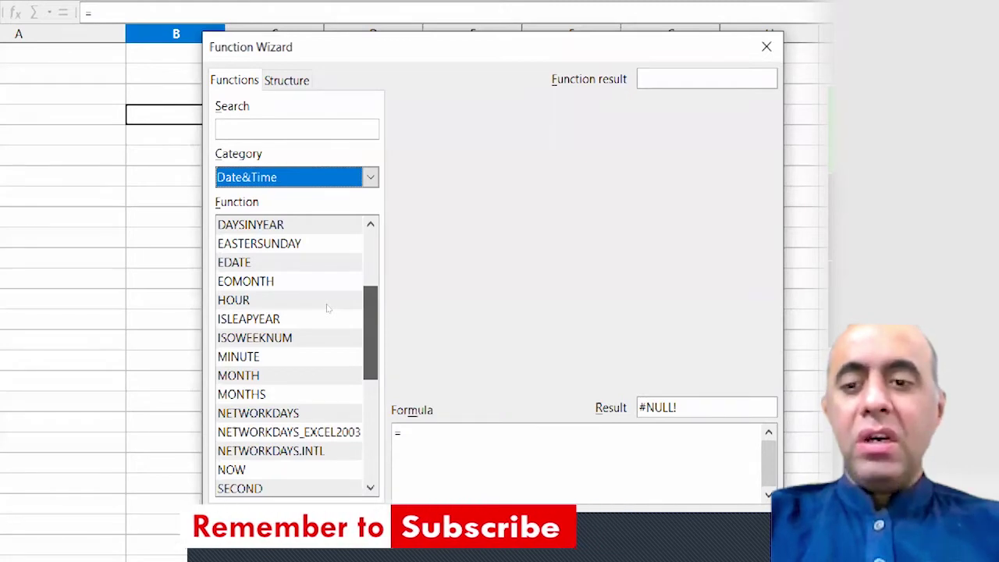
# Step: Read the descriptions of the DATE, DAY and DAYS functions, and close the wizard without inserting any
pyautogui.press('Tab')
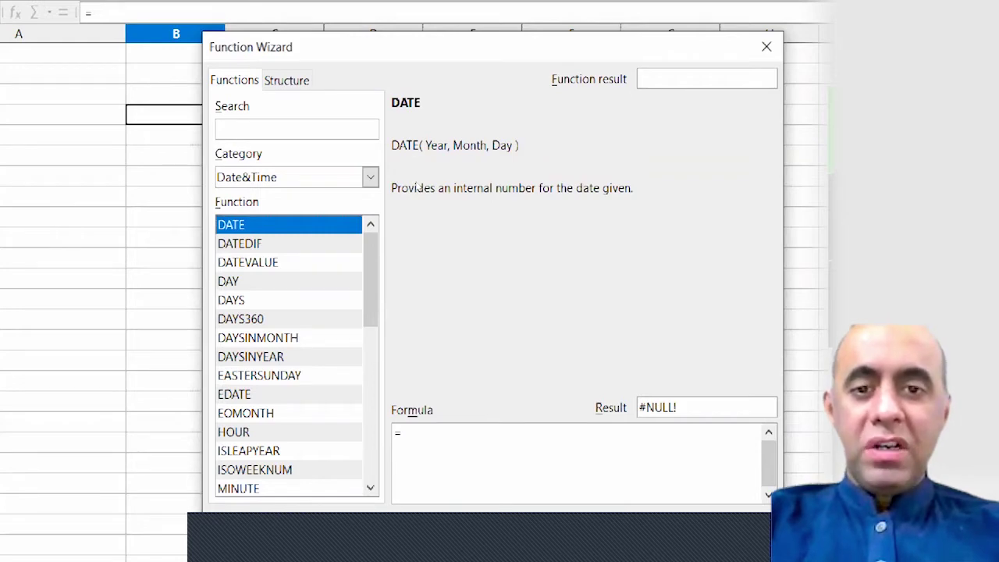
pyautogui.click(243, 273)
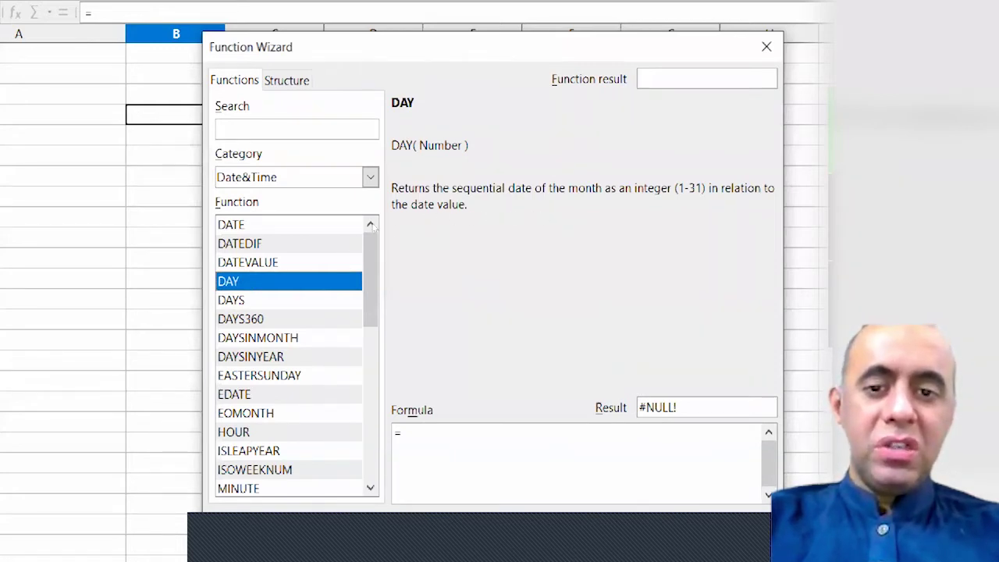
pyautogui.press('Down')
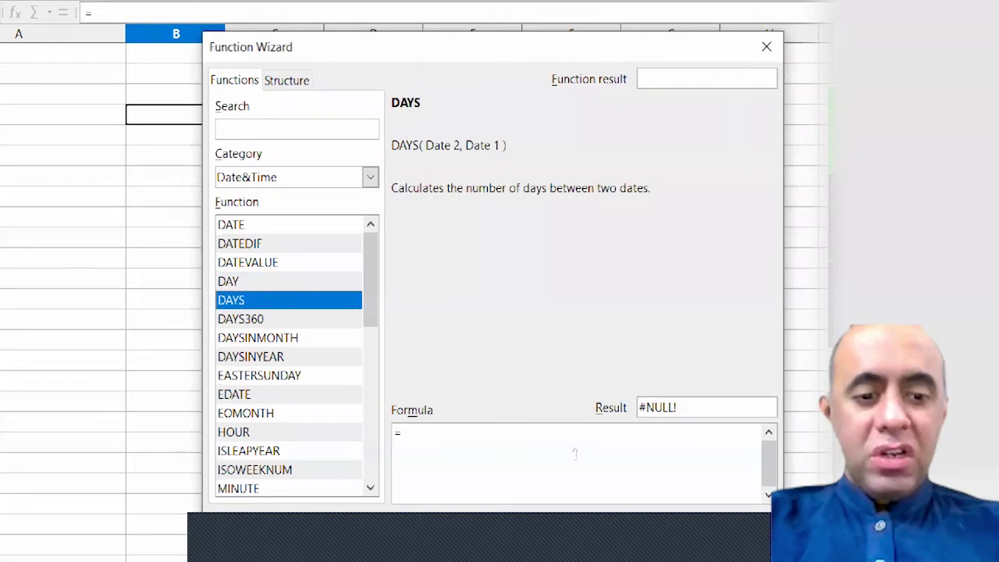
pyautogui.press('Escape')
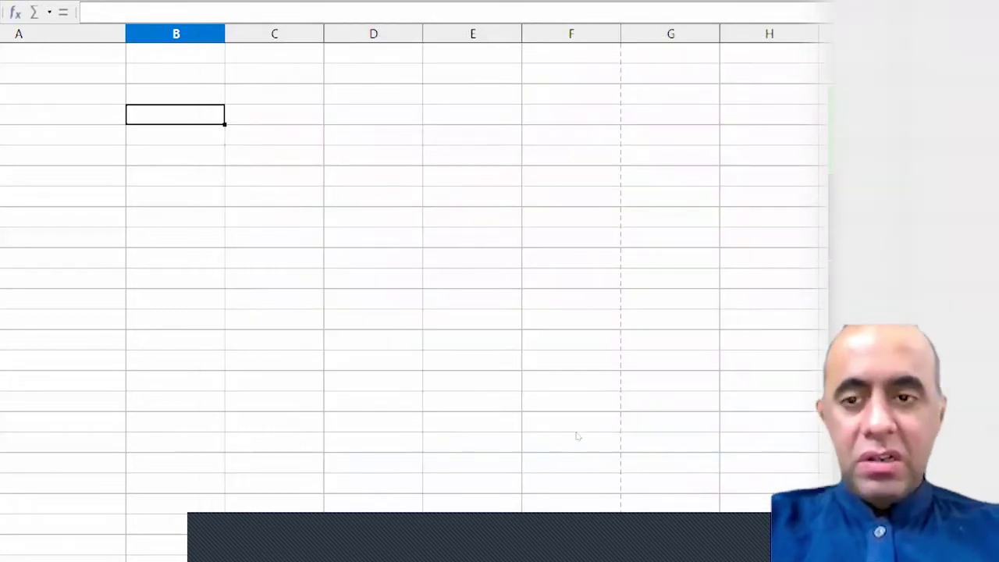
# Step: Merge and center cells A1 through G1 into one title cell
pyautogui.click(133, 77)
pyautogui.click(90, 62)
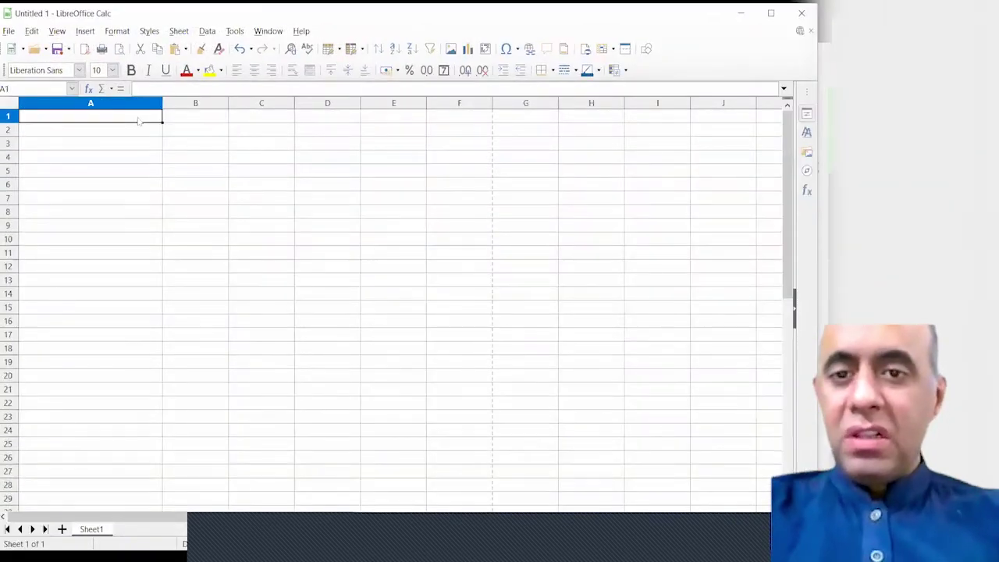
pyautogui.moveTo(138, 121); pyautogui.dragTo(474, 127)
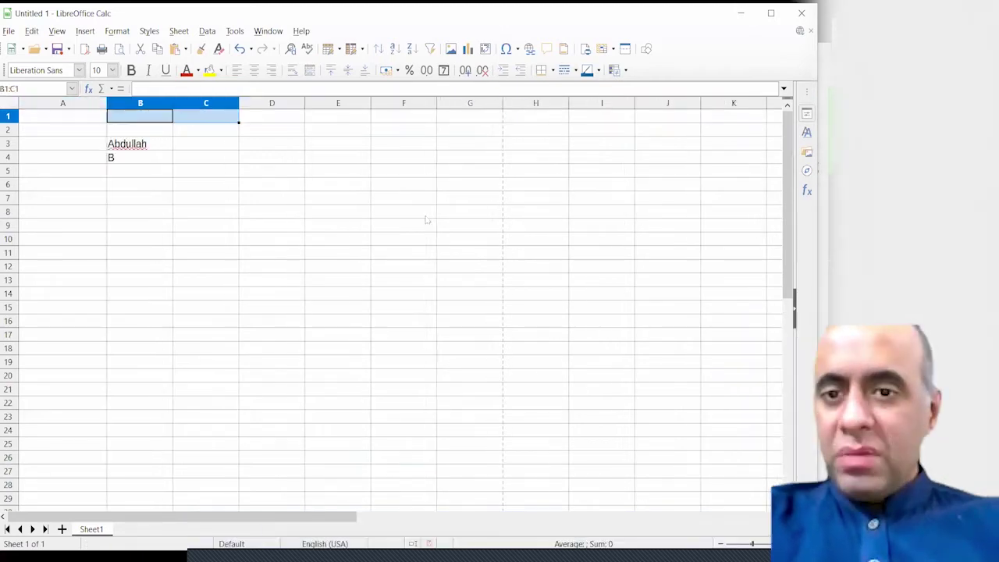
pyautogui.hotkey('shift', 'Right')
pyautogui.hotkey('shift', 'Right')
pyautogui.hotkey('ctrl', 'Home')
pyautogui.hotkey('shift', 'Right')
pyautogui.hotkey('shift', 'Right')
pyautogui.hotkey('shift', 'Right')
pyautogui.hotkey('shift', 'Right')
pyautogui.hotkey('shift', 'Right')
pyautogui.hotkey('shift', 'Right')
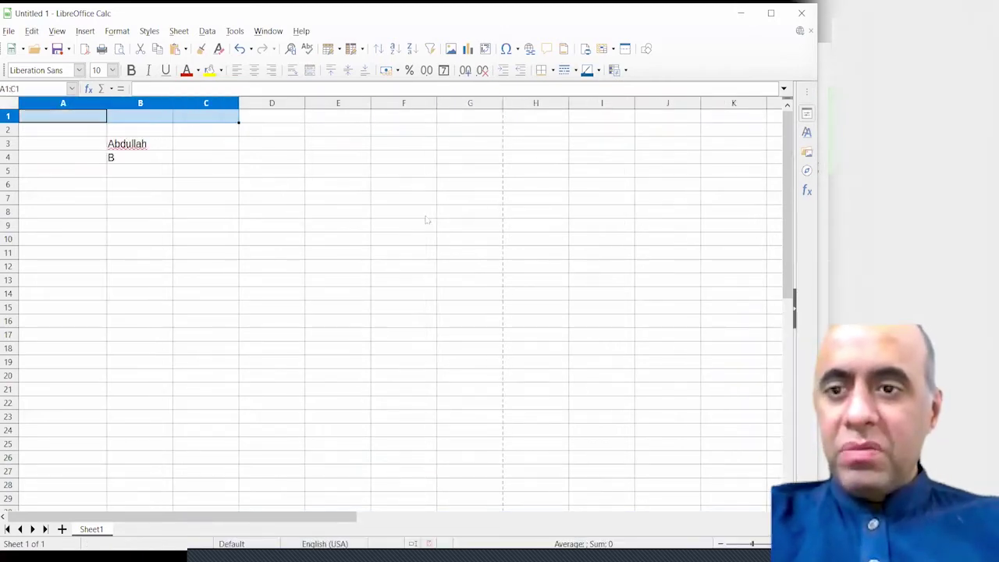
pyautogui.click(310, 70)
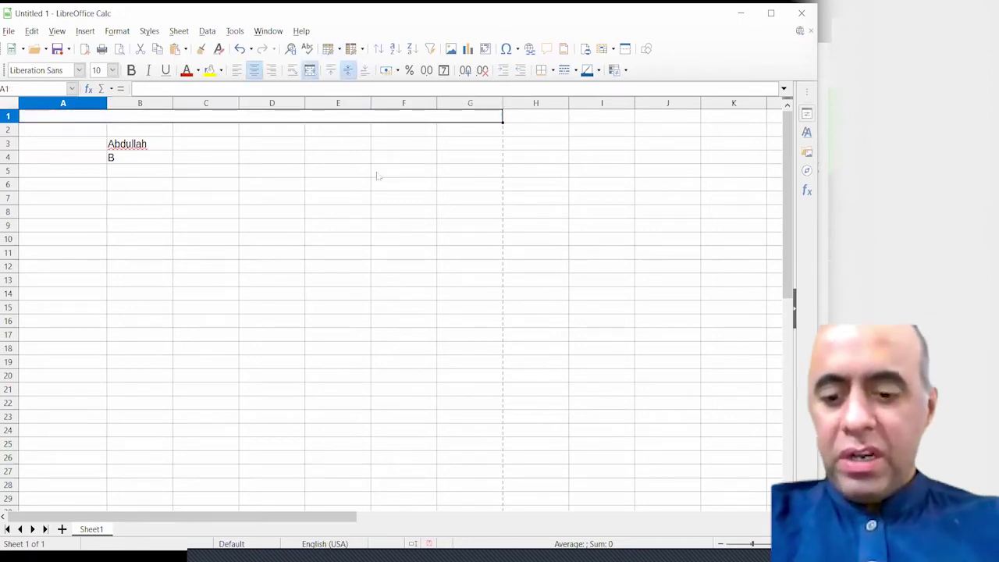
# Step: Enter the title "Detailed Information of Students" in the merged cell of row 1
pyautogui.write('Detailed')
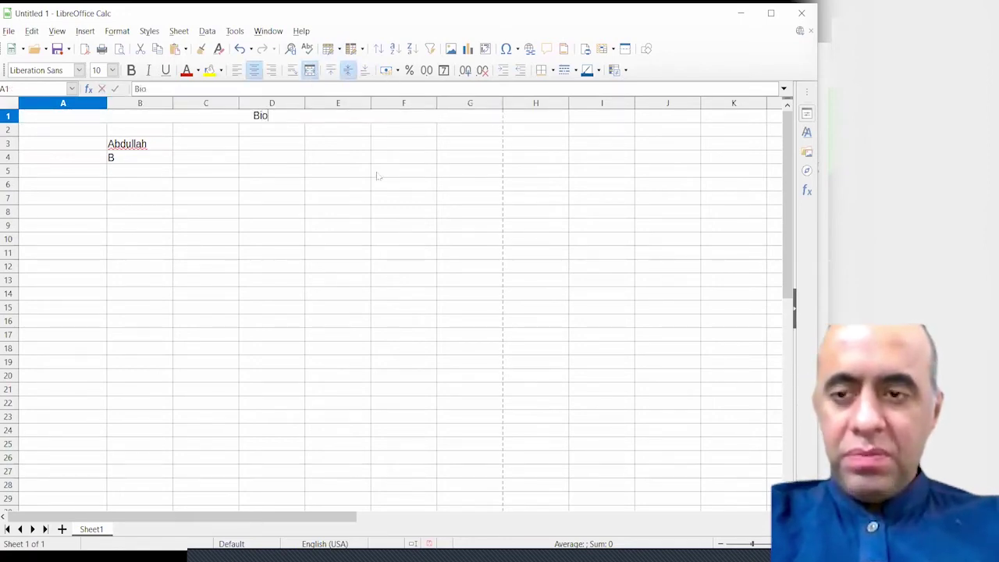
pyautogui.write(' Infor')
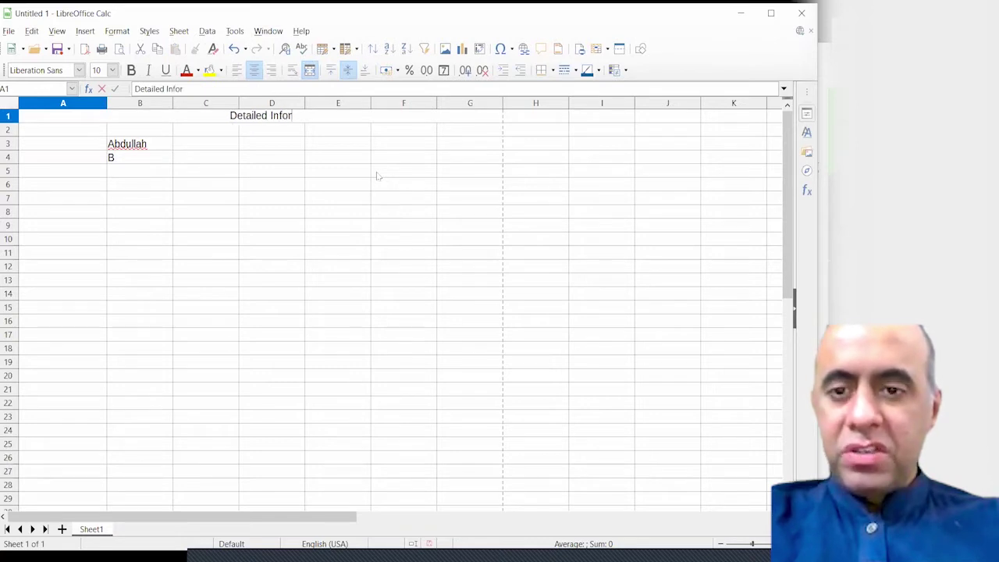
pyautogui.write('mation of Students')
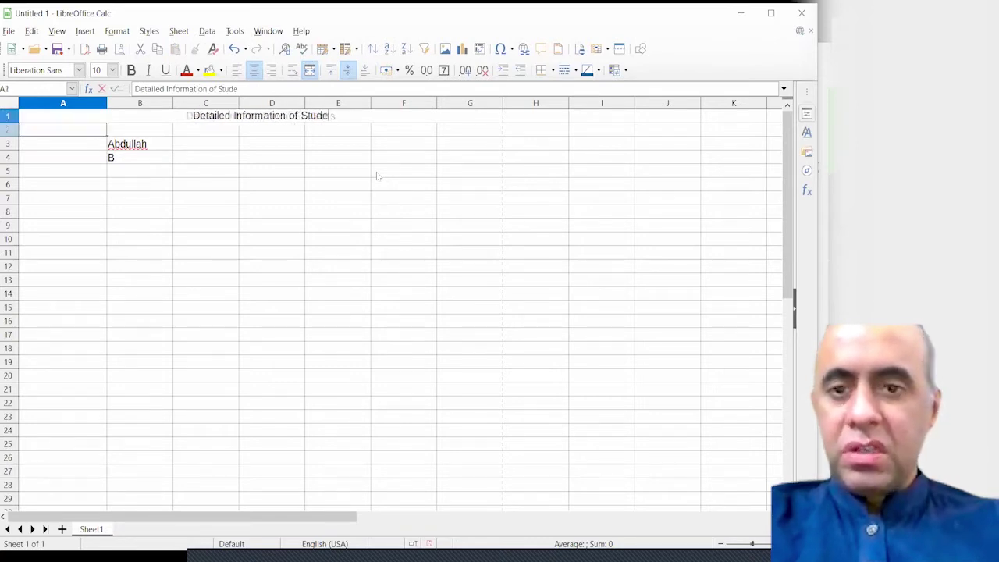
pyautogui.press('Return')
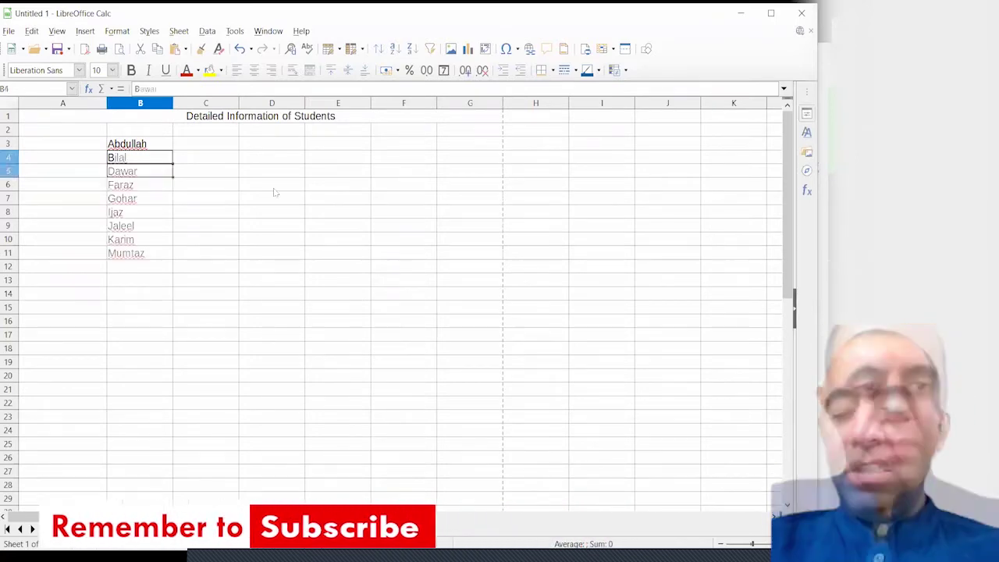
# Step: Insert an empty row above the first student's name in row 3
pyautogui.press('Up')
pyautogui.press('Right')
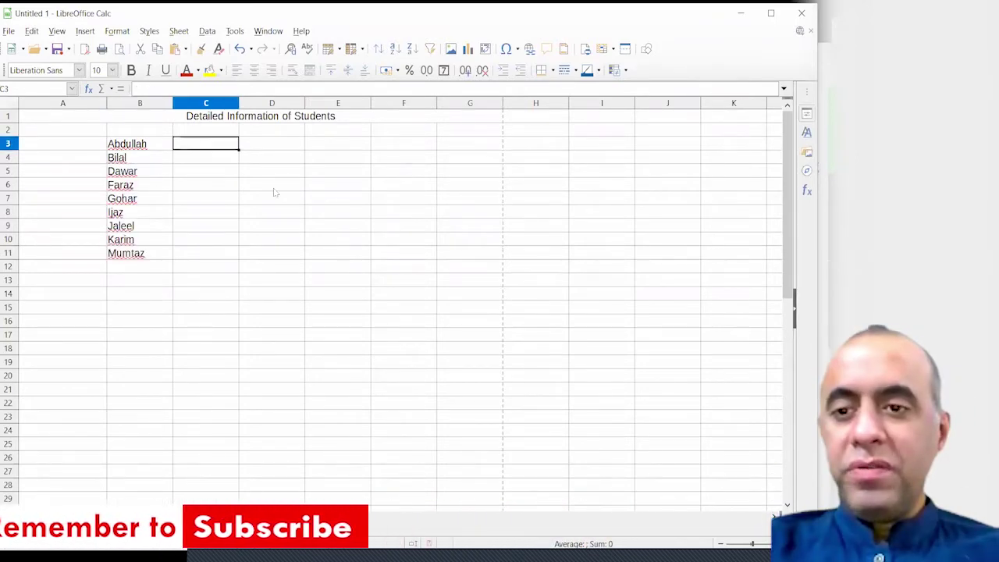
pyautogui.rightClick(7, 143)
pyautogui.click(43, 196)
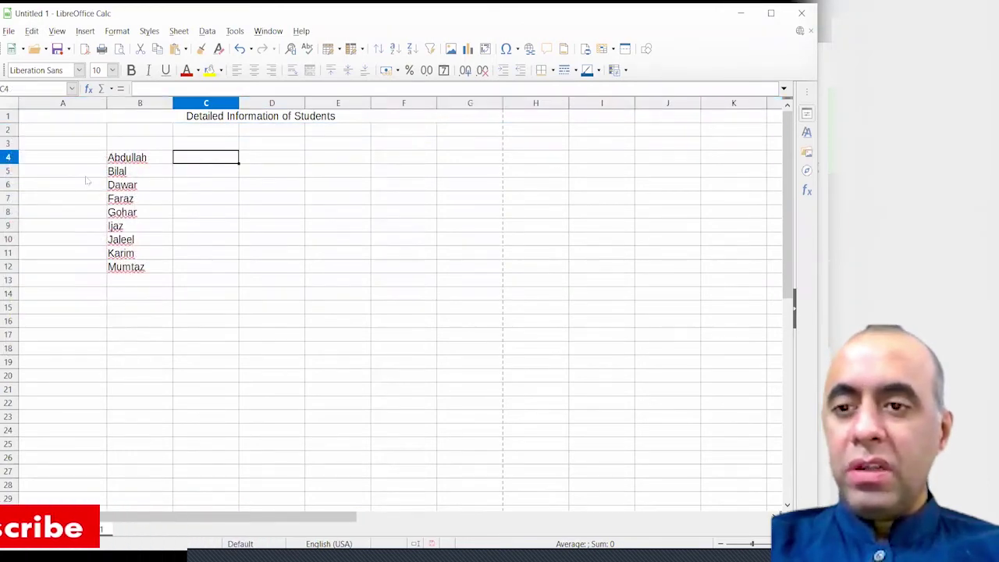
# Step: Enter the heading "Serial Number" in cell A3
pyautogui.click(78, 163)
pyautogui.click(74, 147)
pyautogui.write('S')
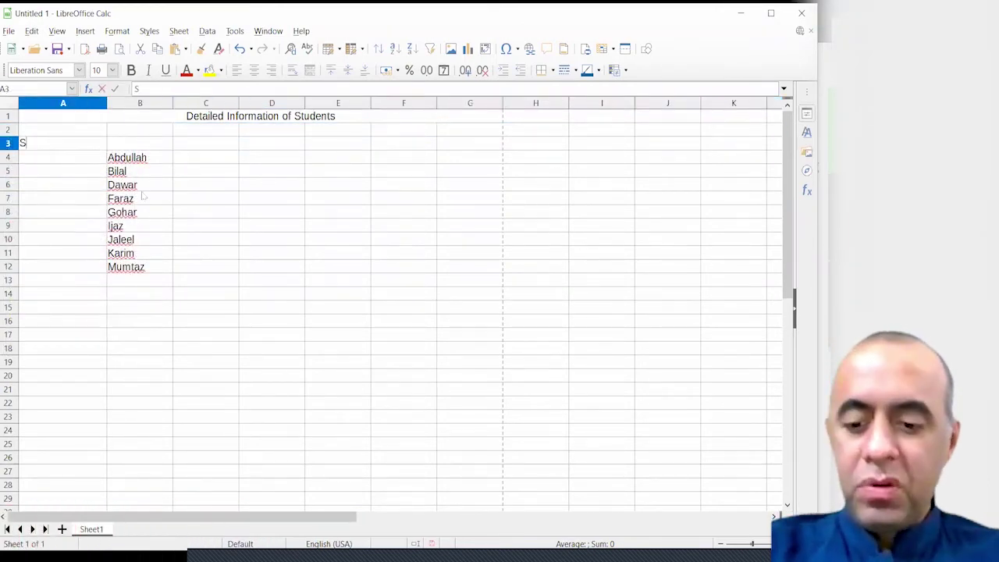
pyautogui.write('erial Number')
pyautogui.press('Return')
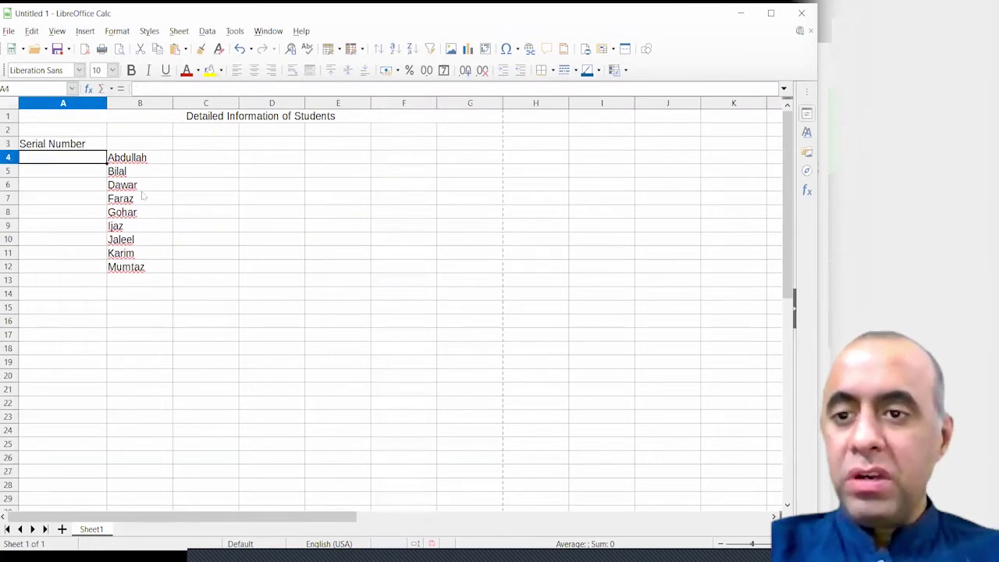
# Step: Enter 1 and 2 in A4 and A5 and auto-fill the series down to 10 in A13
pyautogui.write('1')
pyautogui.press('Return')
pyautogui.write('2')
pyautogui.press('Return')
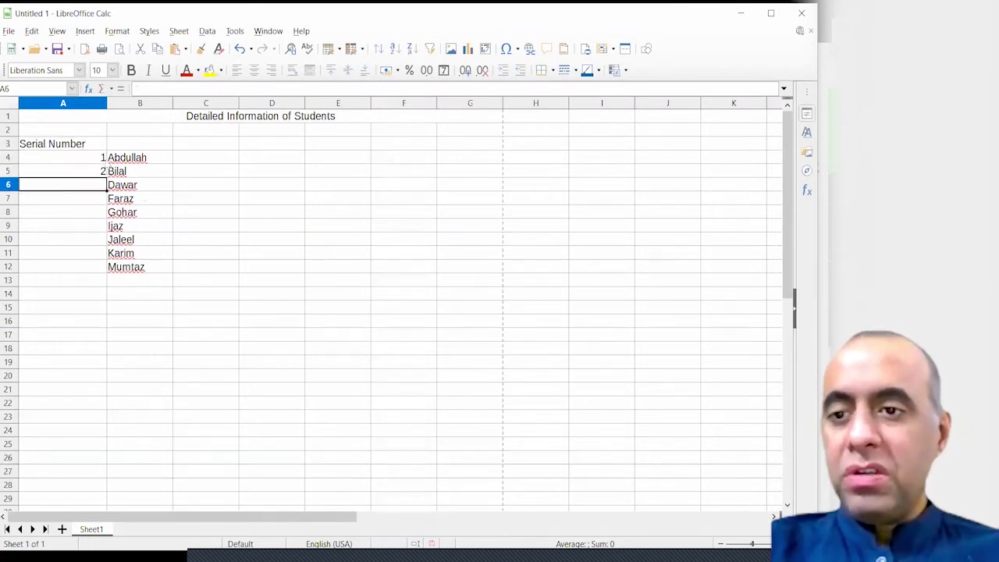
pyautogui.moveTo(100, 160); pyautogui.dragTo(102, 281)
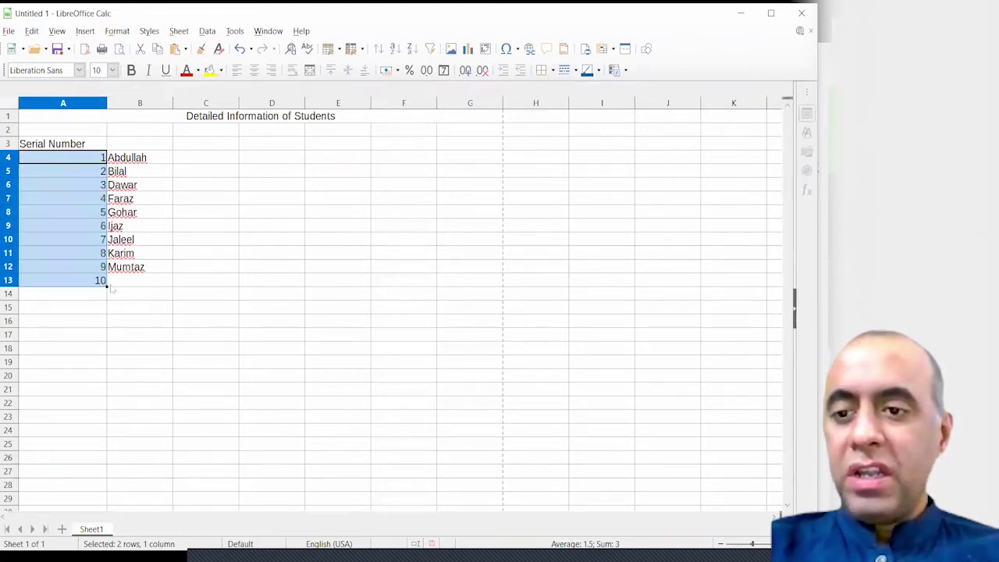
# Step: Enter the tenth student's name in B13 and the heading "Name" in B3
pyautogui.click(139, 280)
pyautogui.write('Zubair')
pyautogui.press('Tab')
pyautogui.press('Up')
pyautogui.press('Up')
pyautogui.press('Up')
pyautogui.press('Up')
pyautogui.press('Up')
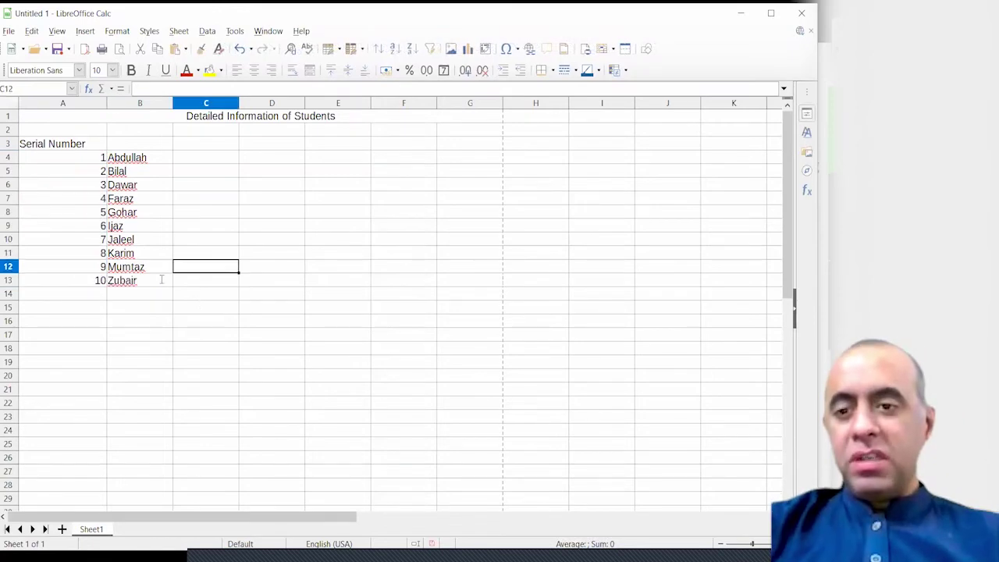
pyautogui.press('Up')
pyautogui.press('Up')
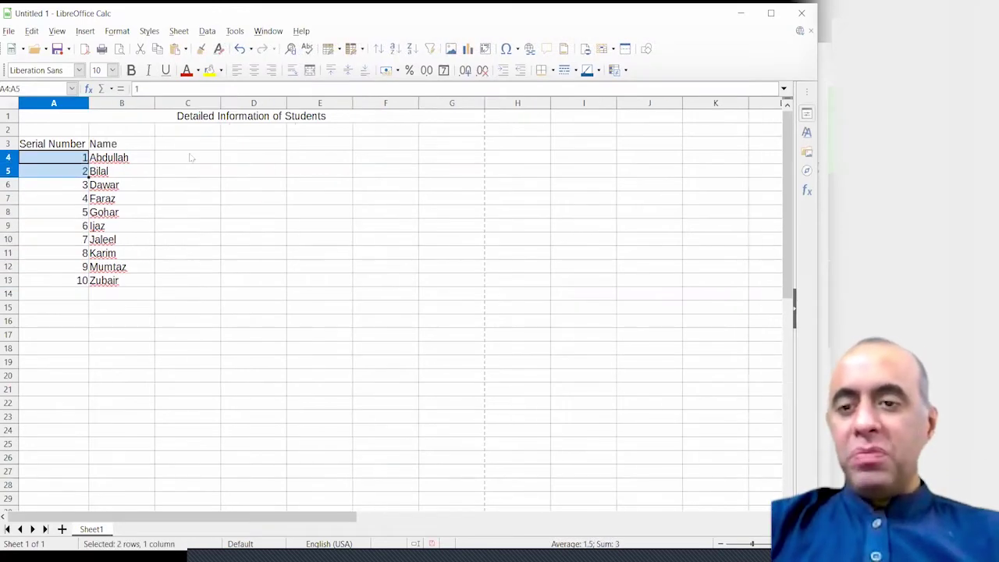
# Step: Enter 1 and 3 in D5 and D6 and auto-fill the odd-number series down to 25 in D17
pyautogui.click(241, 175)
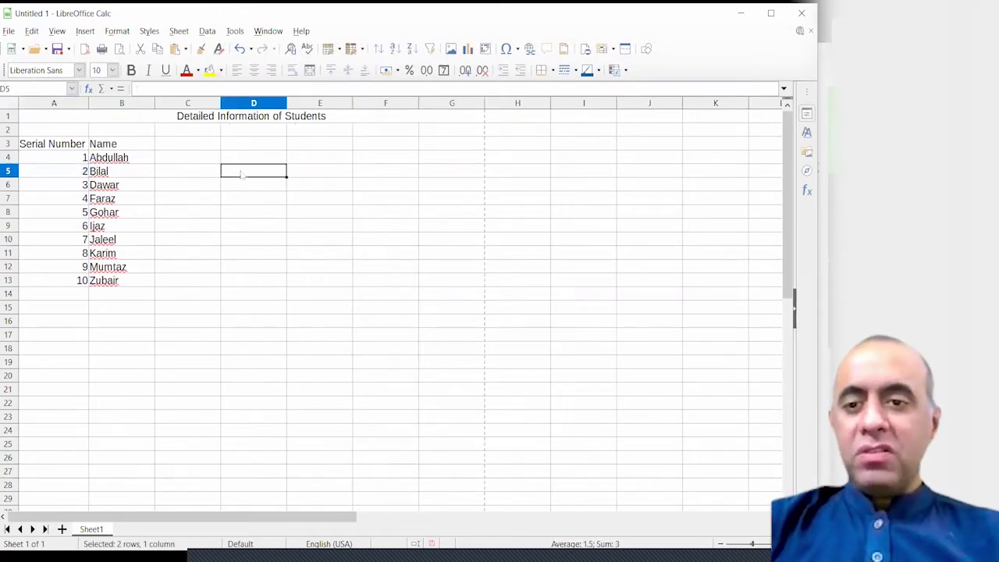
pyautogui.write('1')
pyautogui.press('Return')
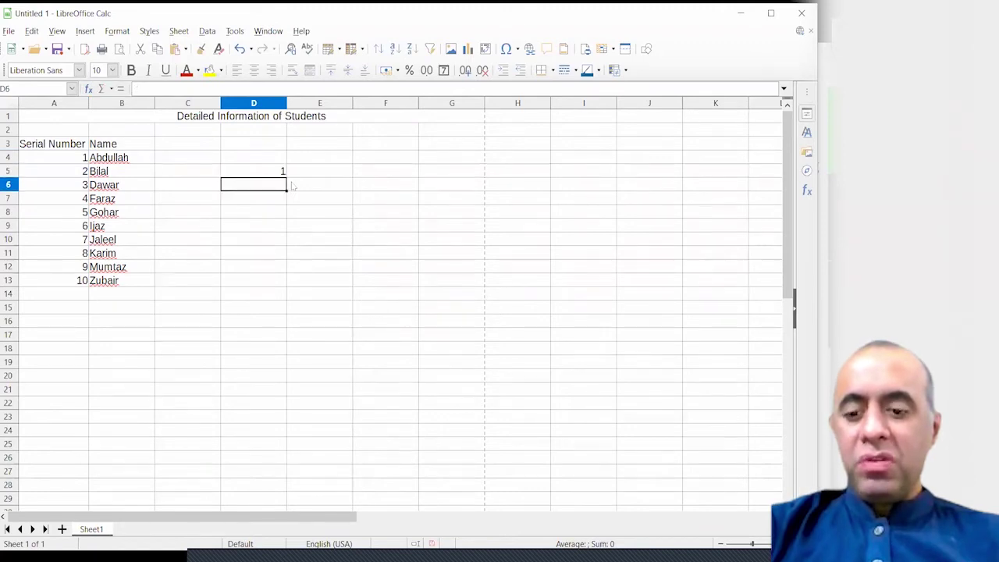
pyautogui.write('3')
pyautogui.press('Return')
pyautogui.moveTo(278, 171); pyautogui.dragTo(284, 186)
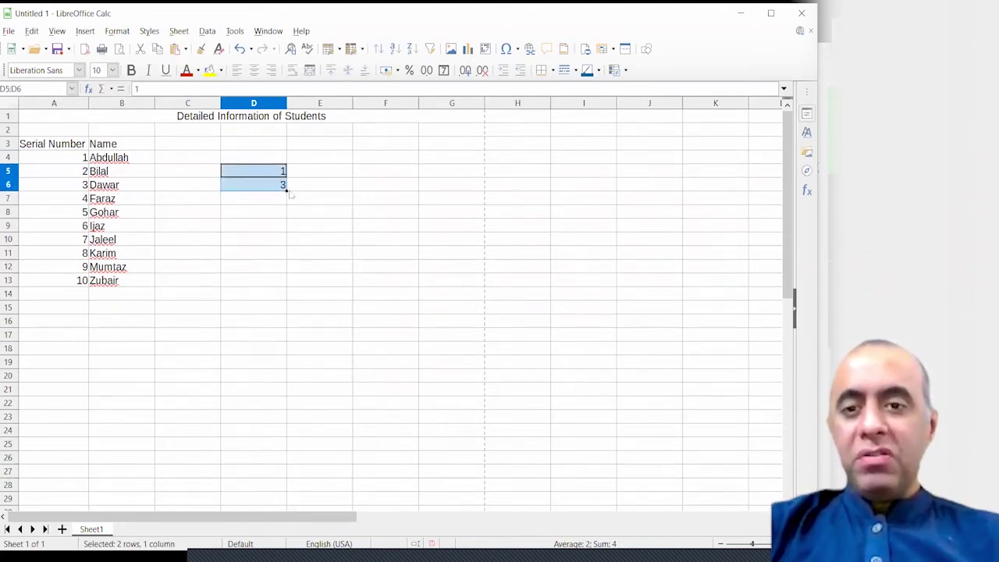
pyautogui.moveTo(285, 190); pyautogui.dragTo(287, 339)
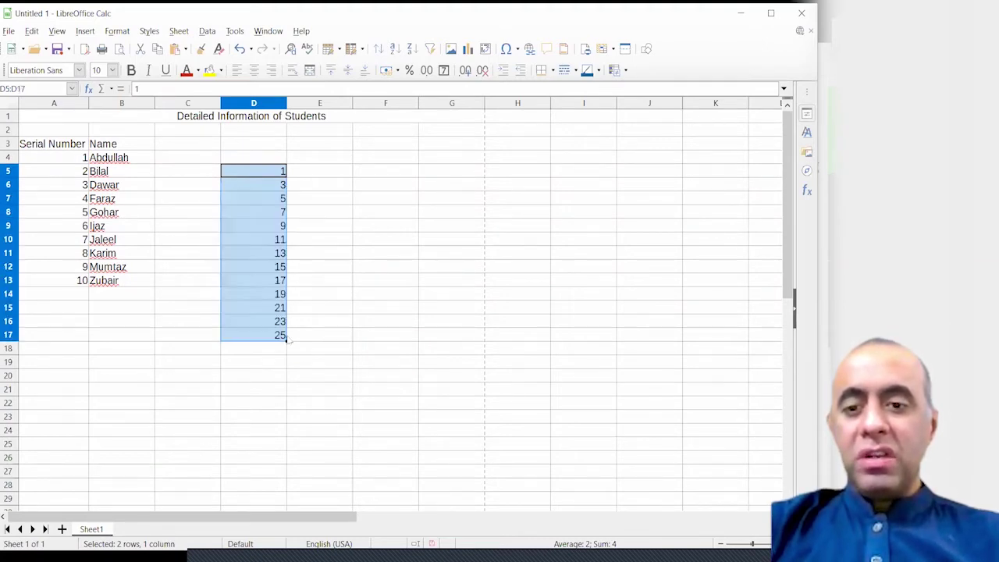
# Step: Enter 0 and 5 in E5 and E6 and auto-fill the multiples-of-five series down to 60 in E17
pyautogui.click(300, 178)
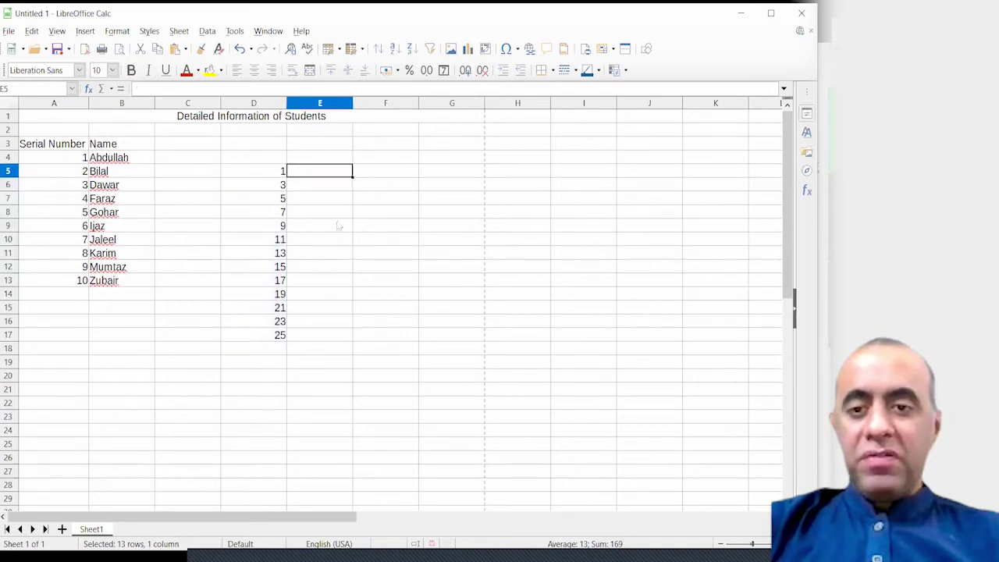
pyautogui.write('1')
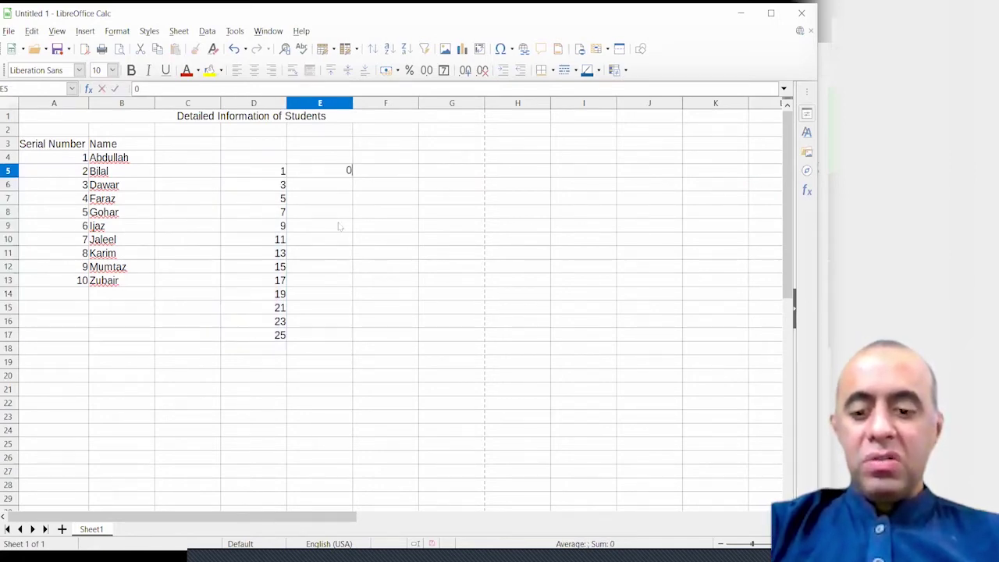
pyautogui.press('Return')
pyautogui.write('5')
pyautogui.press('Return')
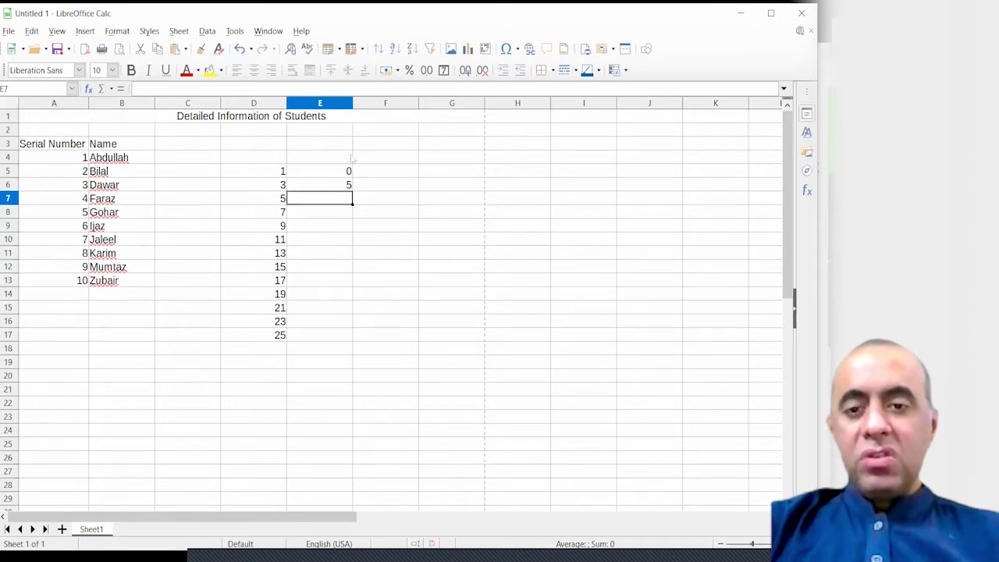
pyautogui.moveTo(327, 171); pyautogui.dragTo(353, 344)
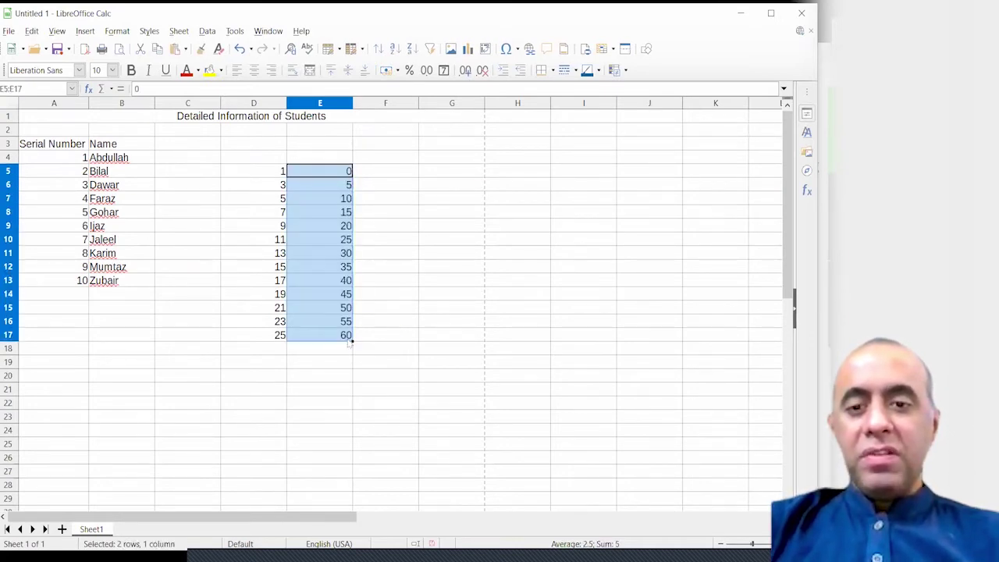
# Step: Delete both practice number series from the range D5:E17
pyautogui.click(355, 185)
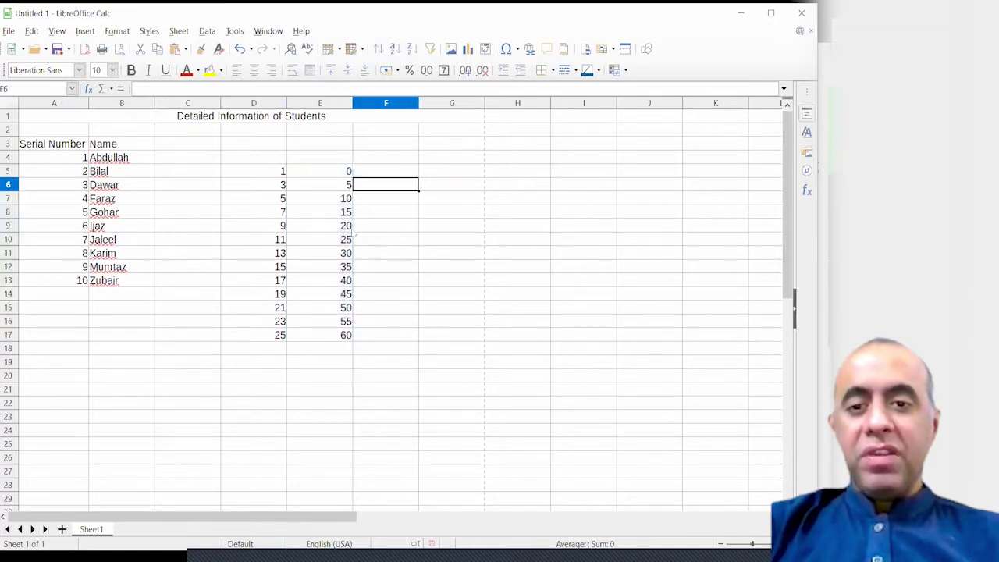
pyautogui.moveTo(281, 171); pyautogui.dragTo(331, 334)
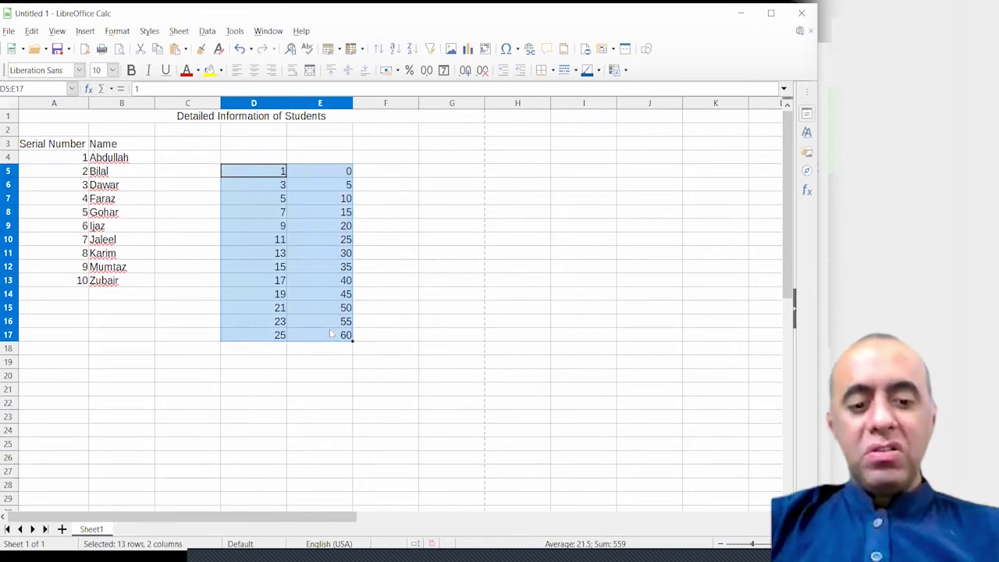
pyautogui.press('Delete')
# Step: Enter Monday and Tuesday in D7 and D8 and auto-fill the weekdays down to Sunday in D13
pyautogui.click(262, 198)
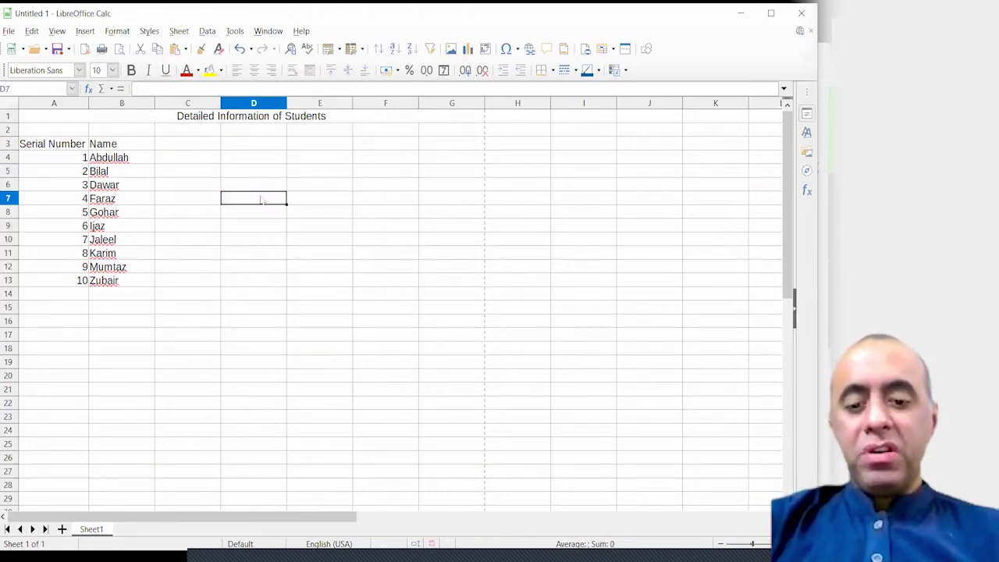
pyautogui.write('Mon')
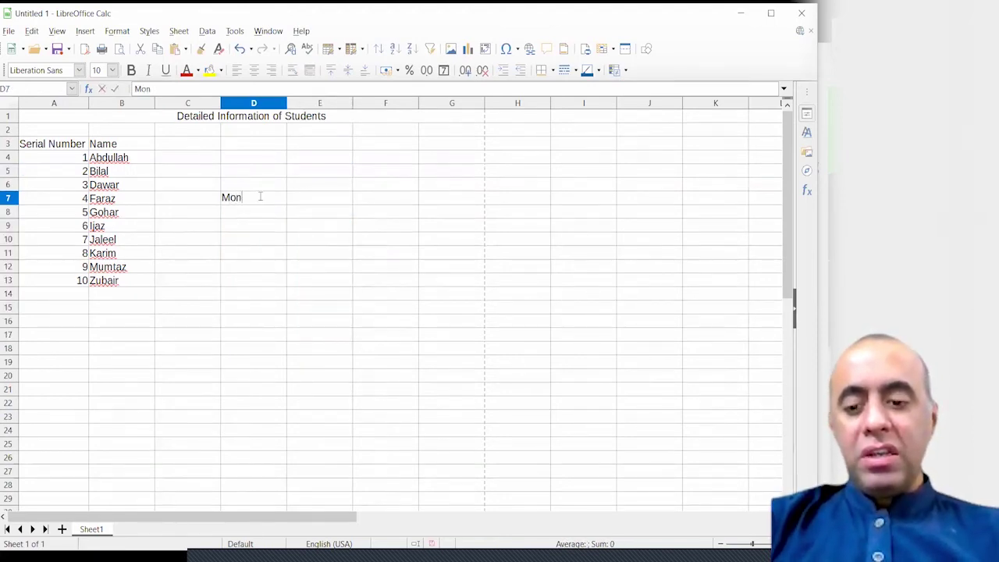
pyautogui.write('days')
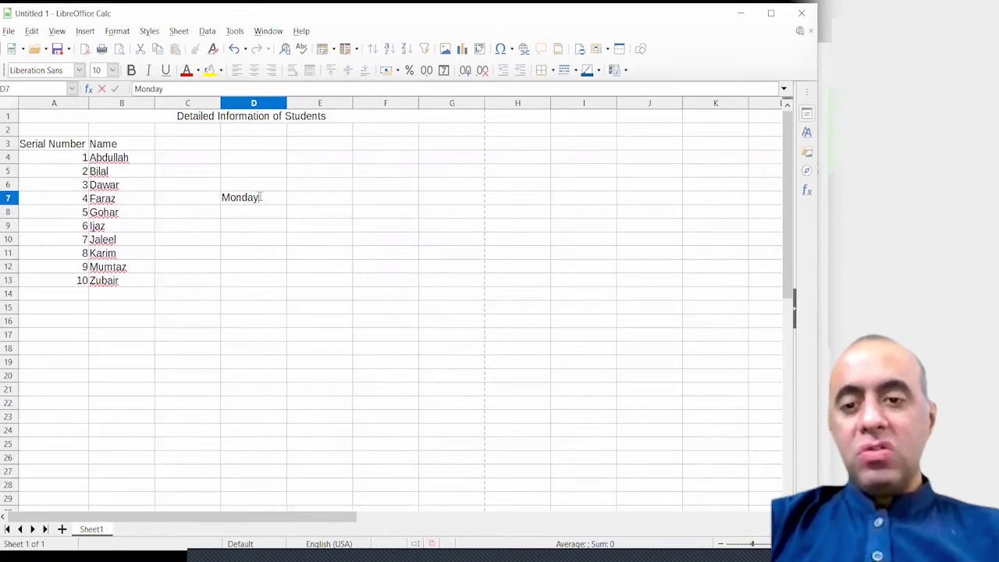
pyautogui.press('Return')
pyautogui.write('Tuesd')
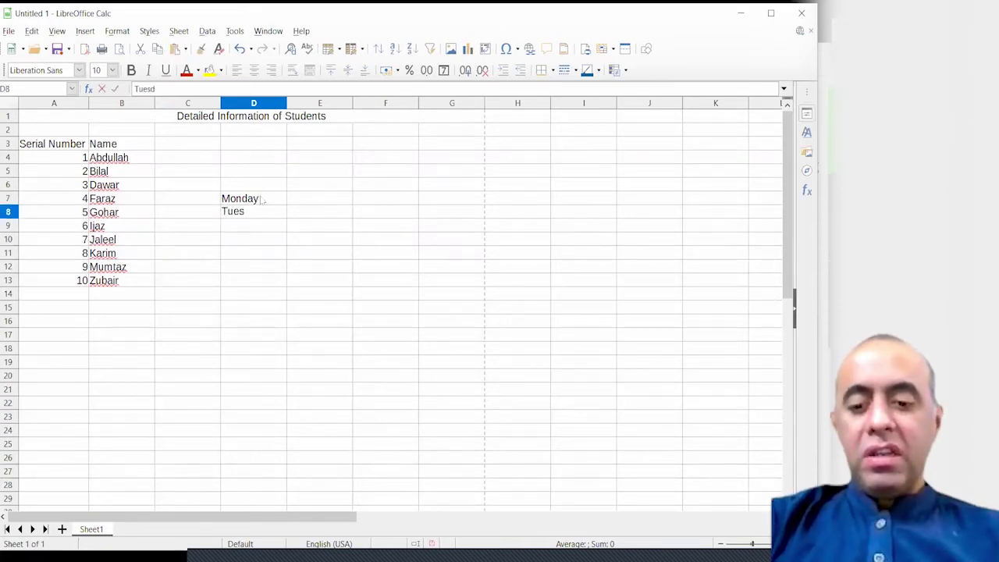
pyautogui.write('ay')
pyautogui.press('Return')
pyautogui.moveTo(254, 199); pyautogui.dragTo(269, 279)
pyautogui.click(291, 228)
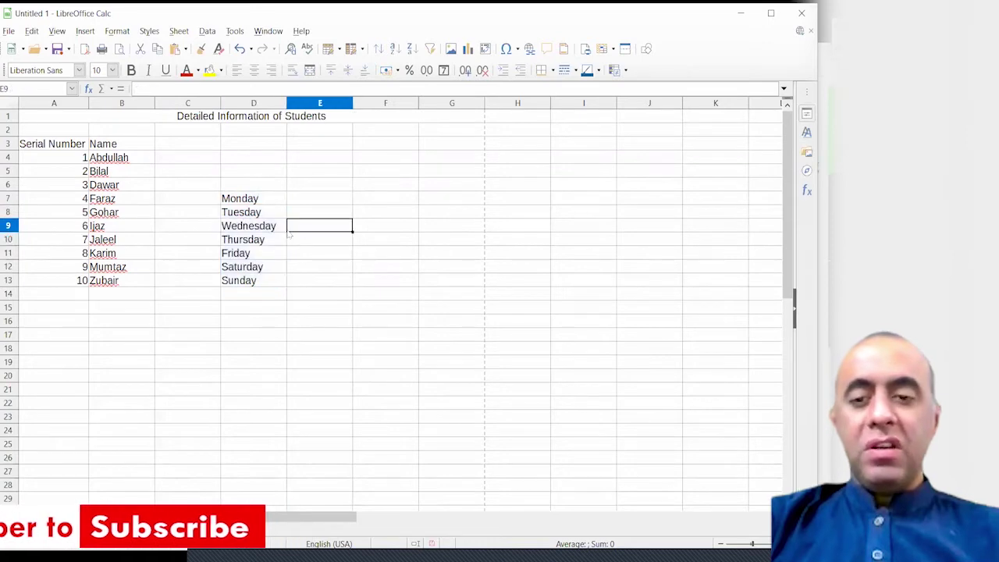
# Step: Clear the weekday series from D7:D13
pyautogui.moveTo(254, 199); pyautogui.dragTo(265, 282)
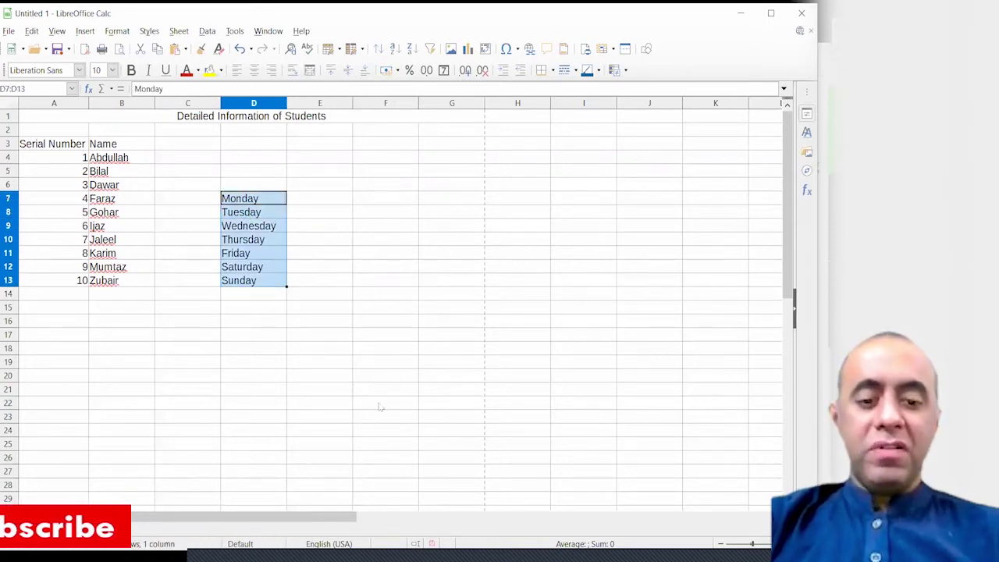
pyautogui.press('Delete')
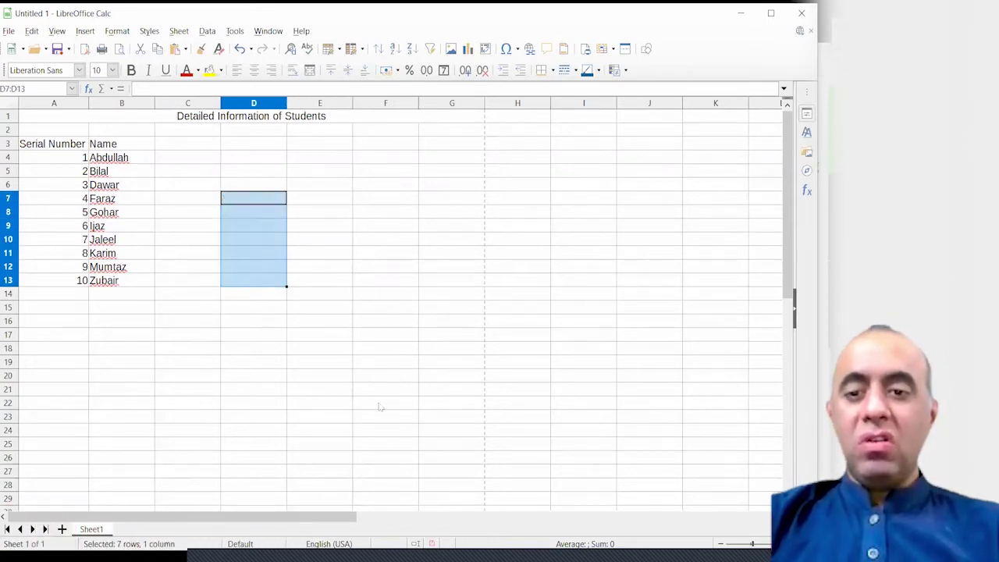
pyautogui.click(223, 225)
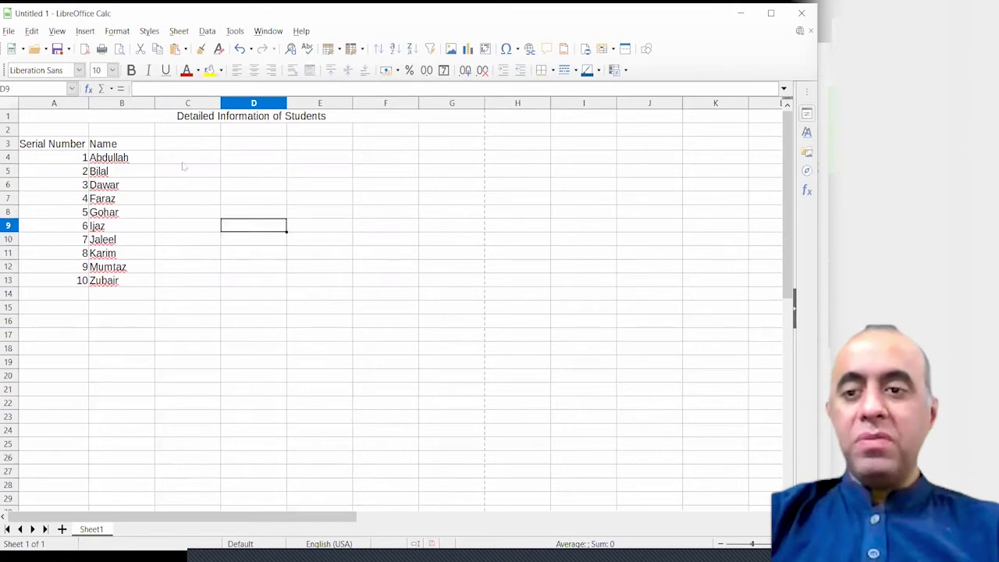
# Step: Enter the heading "Date of Birth" in cell C3, next to the Name heading
pyautogui.click(144, 149)
pyautogui.press('Right')
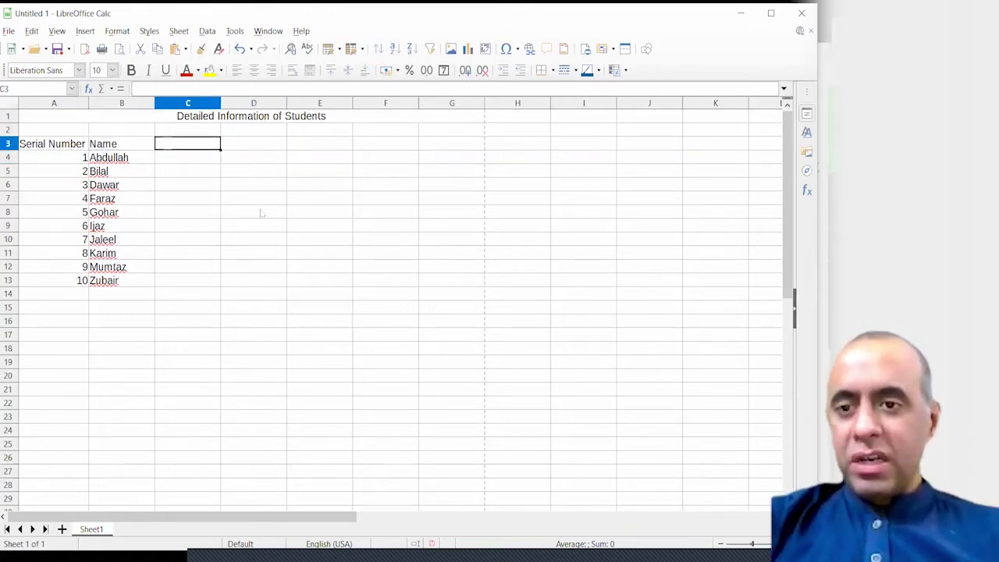
pyautogui.click(261, 213)
pyautogui.click(188, 141)
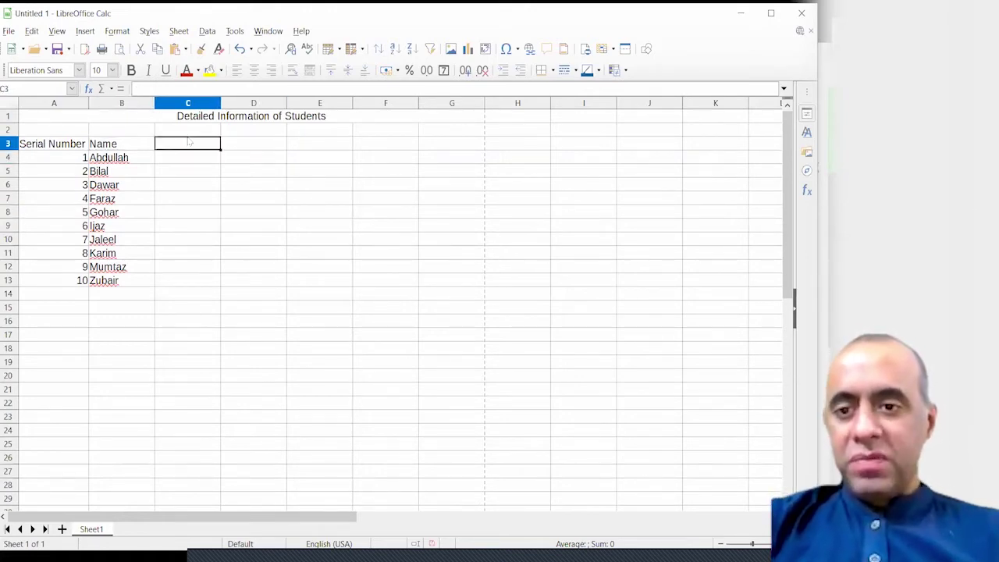
pyautogui.write('Date of Birth')
pyautogui.press('Return')
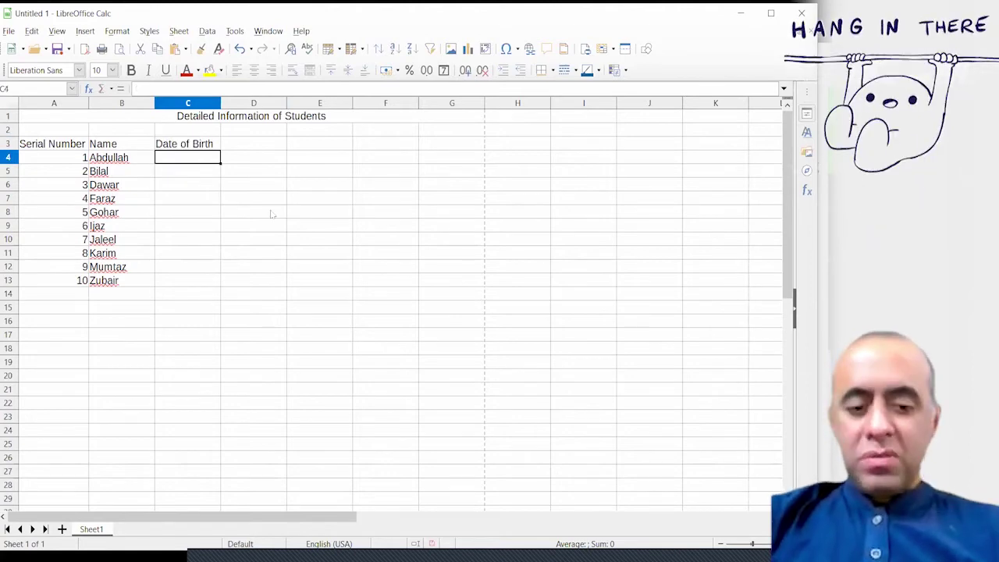
# Step: Enter the first student's date of birth in cell C4
pyautogui.write('0')
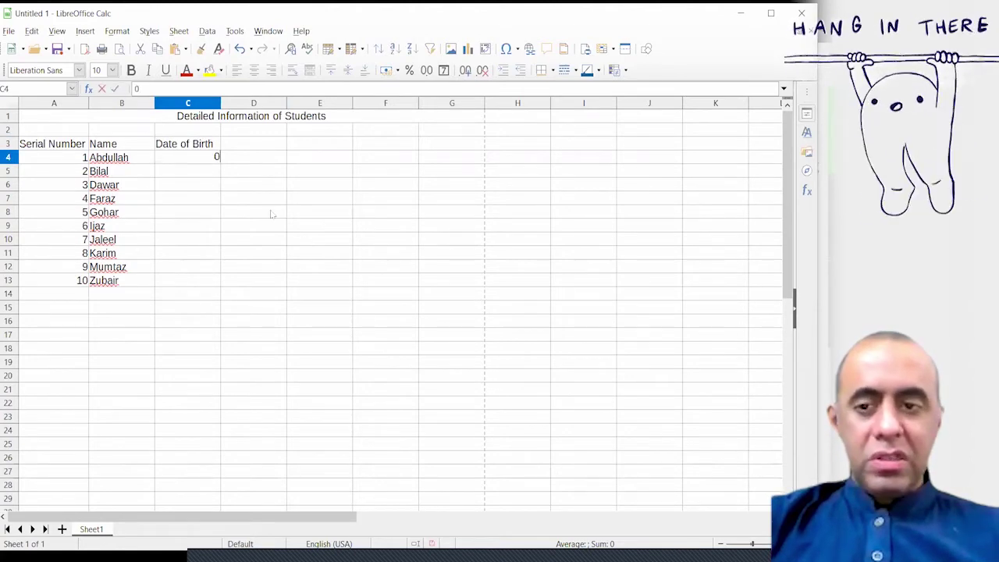
pyautogui.write('1/01/1990')
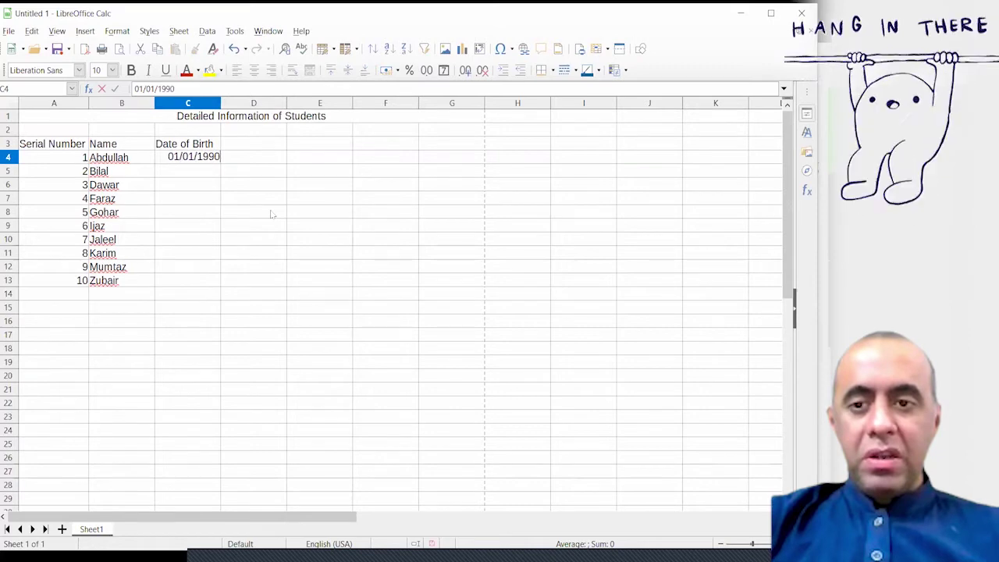
pyautogui.press('Return')
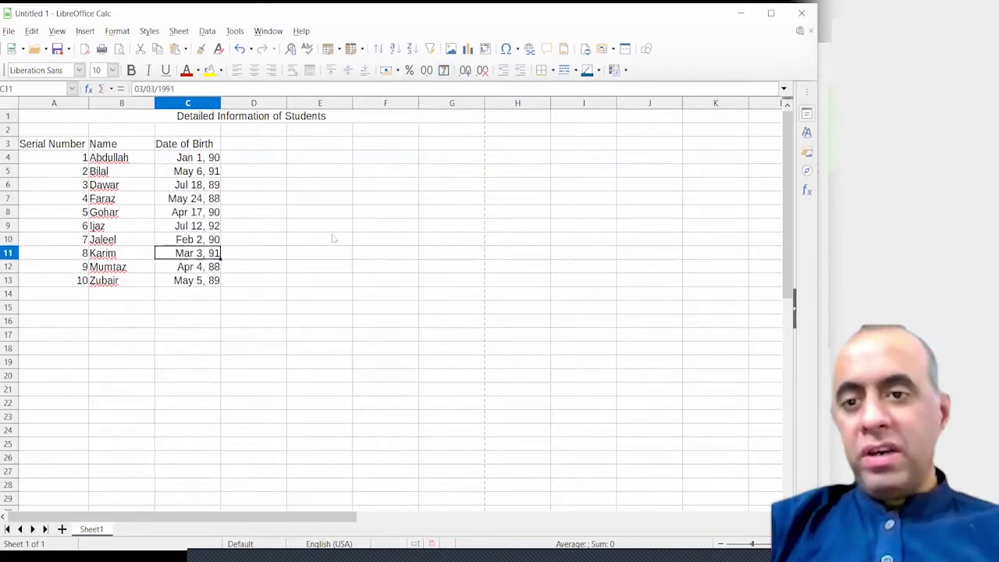
# Step: Examine the students' dates of birth in C4:C13
pyautogui.press('Up')
pyautogui.press('Up')
pyautogui.press('Up')
pyautogui.press('Up')
pyautogui.press('Up')
pyautogui.press('Up')
pyautogui.press('Up')
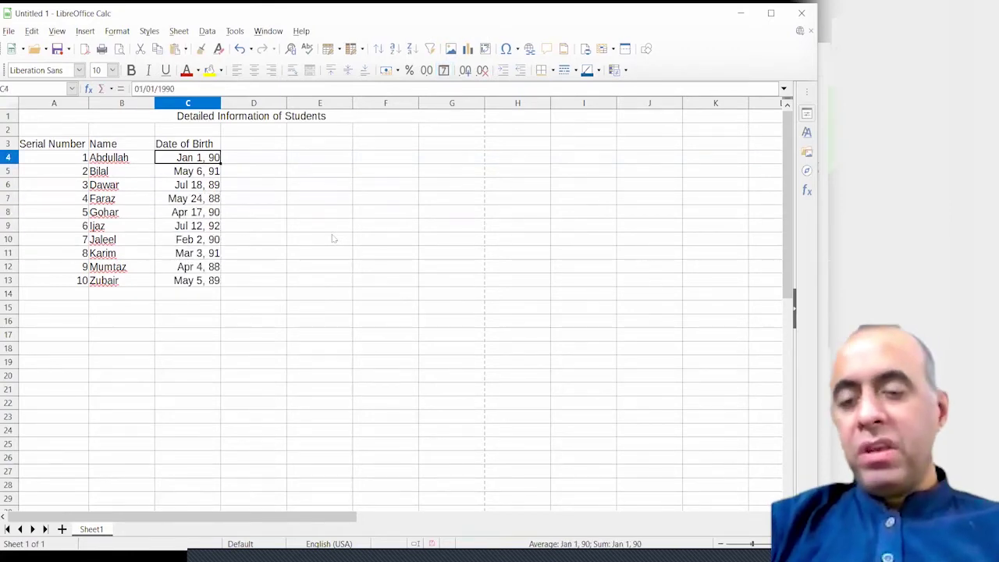
pyautogui.moveTo(207, 159); pyautogui.dragTo(208, 281)
pyautogui.click(244, 159)
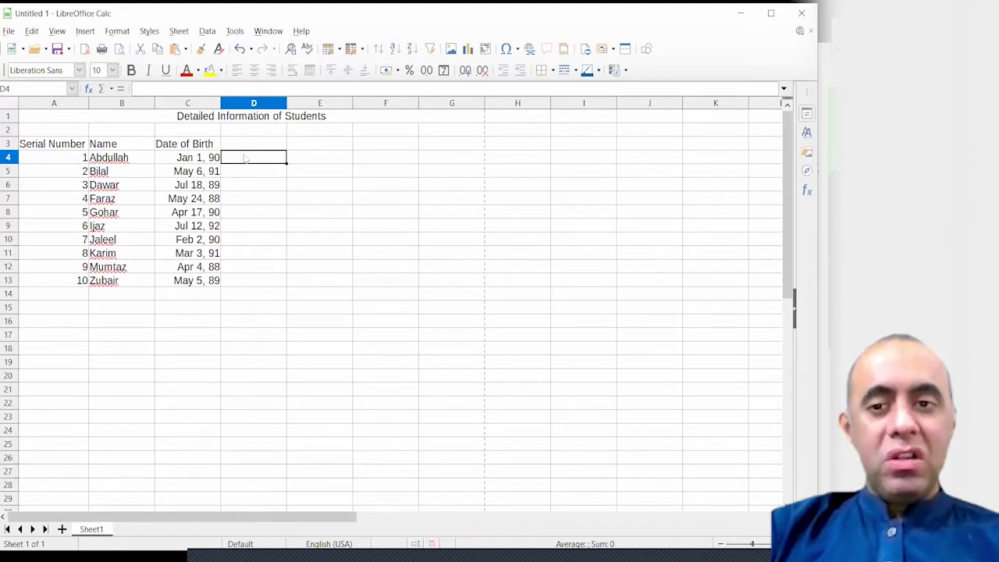
pyautogui.write('=')
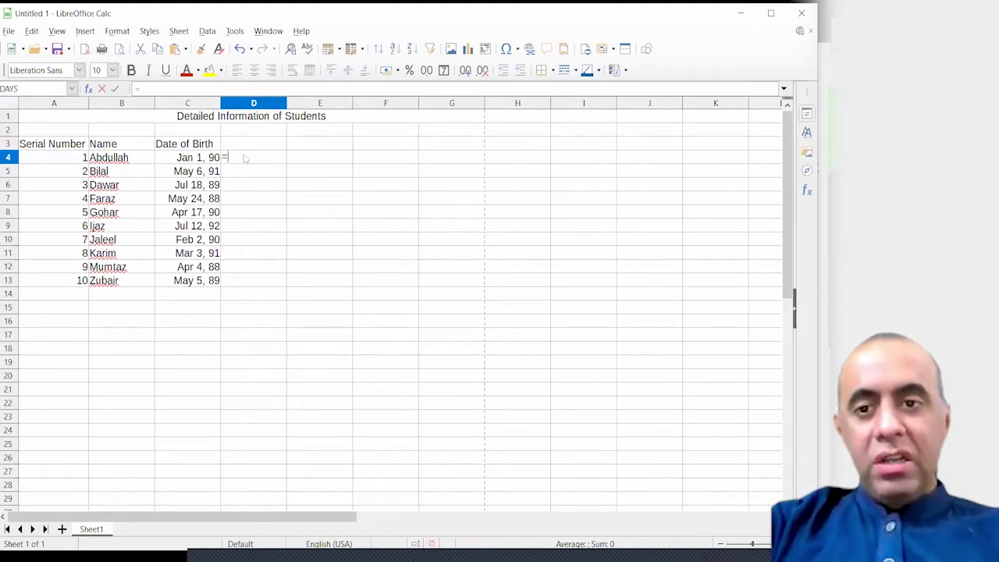
pyautogui.write('year')
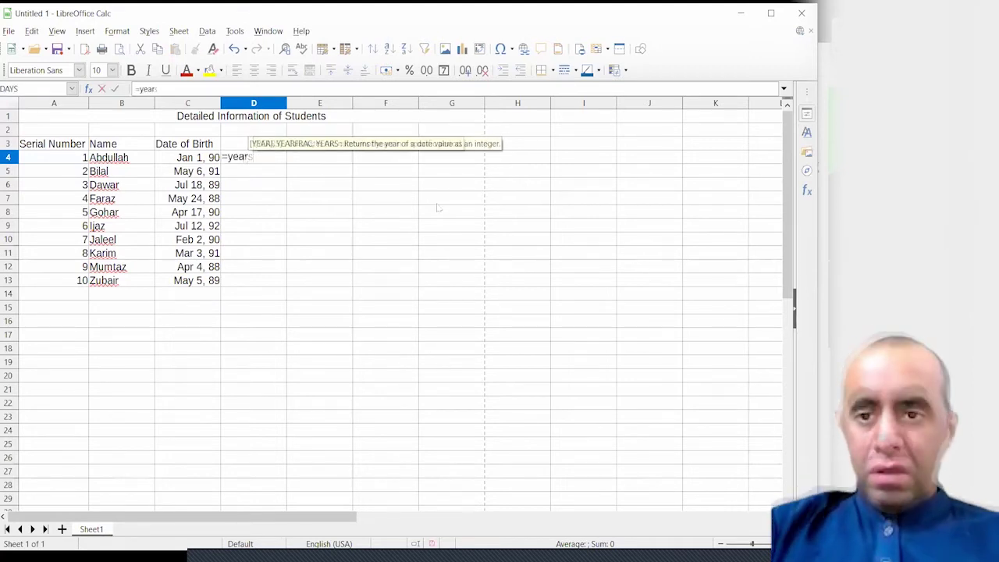
pyautogui.press('Escape')
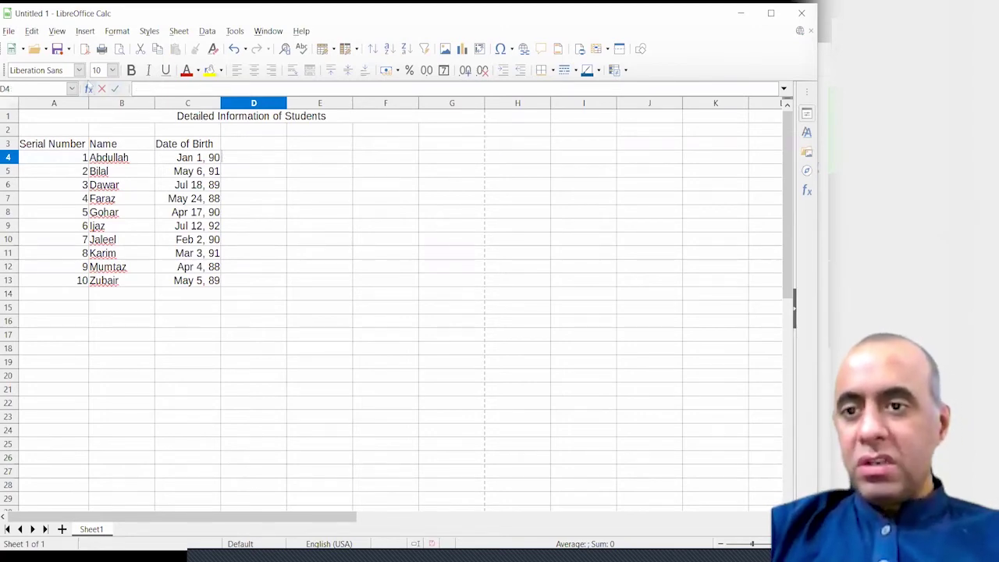
# Step: Look up the YEARS function in the Date&Time category of the Function Wizard for cell D4
pyautogui.click(88, 88)
pyautogui.click(273, 198)
pyautogui.click(273, 245)
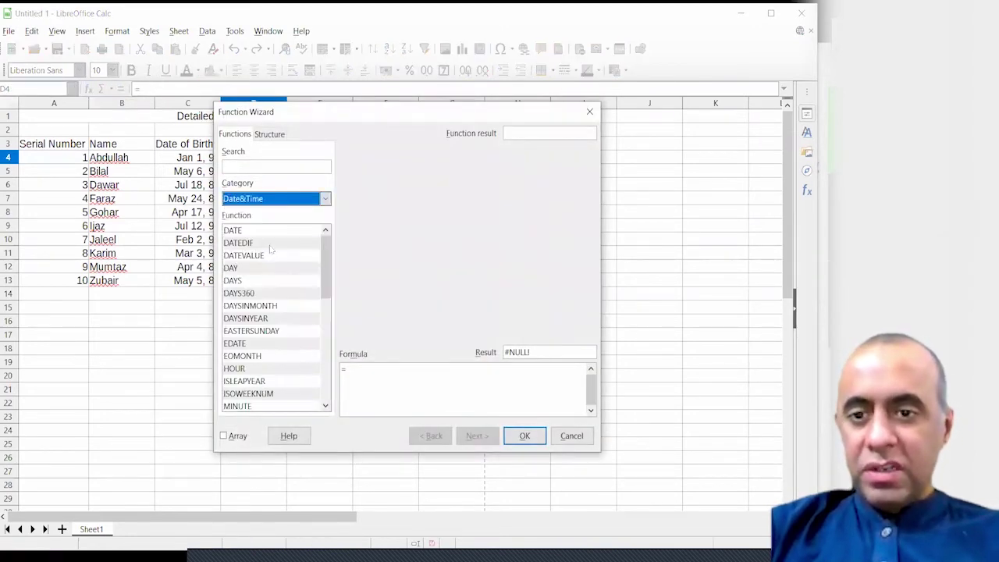
pyautogui.moveTo(328, 273); pyautogui.dragTo(333, 384)
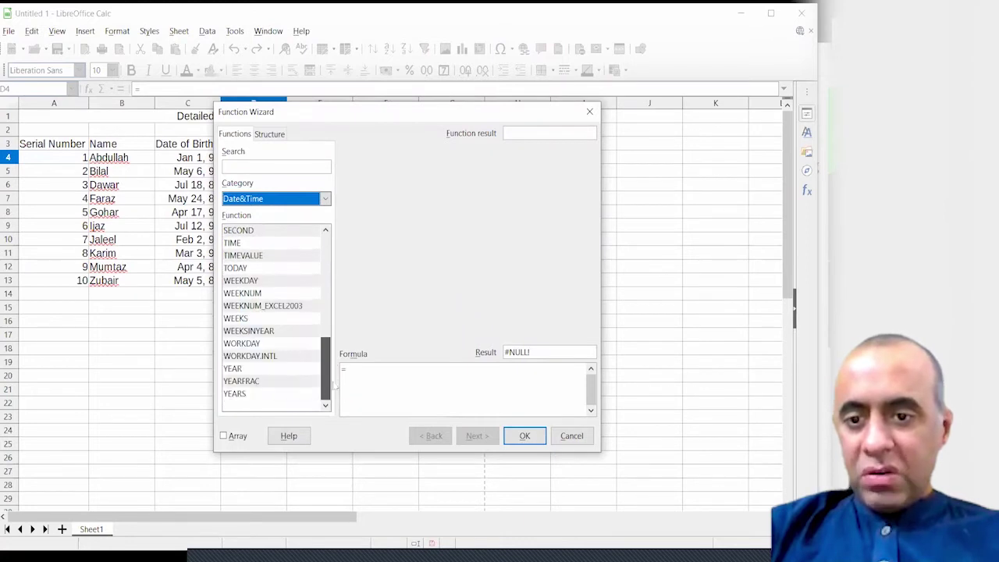
pyautogui.click(285, 393)
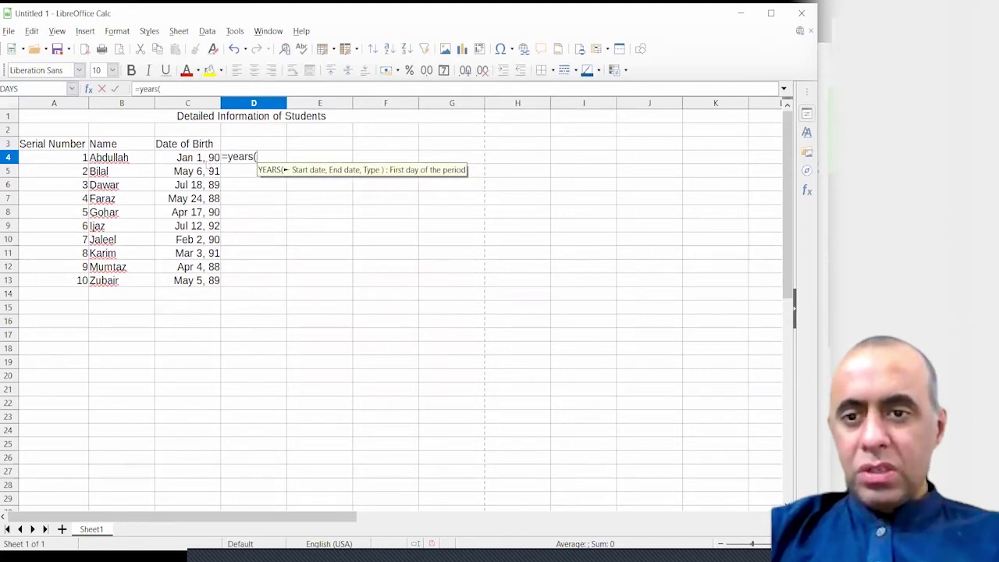
# Step: Enter the formula =YEARS(C4,"1/28/2021",0) in D4 to calculate the first student's age
pyautogui.write('C4,')
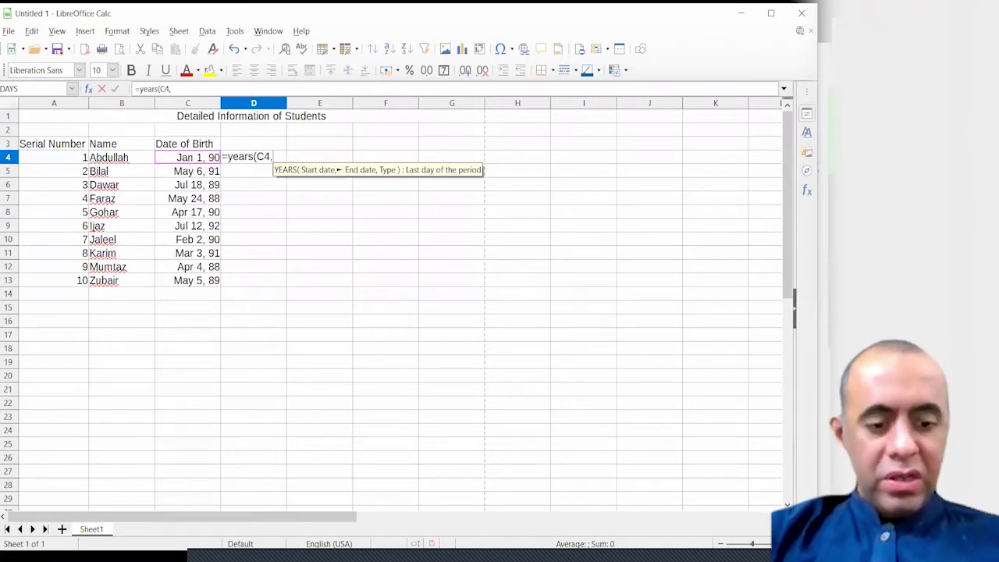
pyautogui.write('1/28/2021",0')
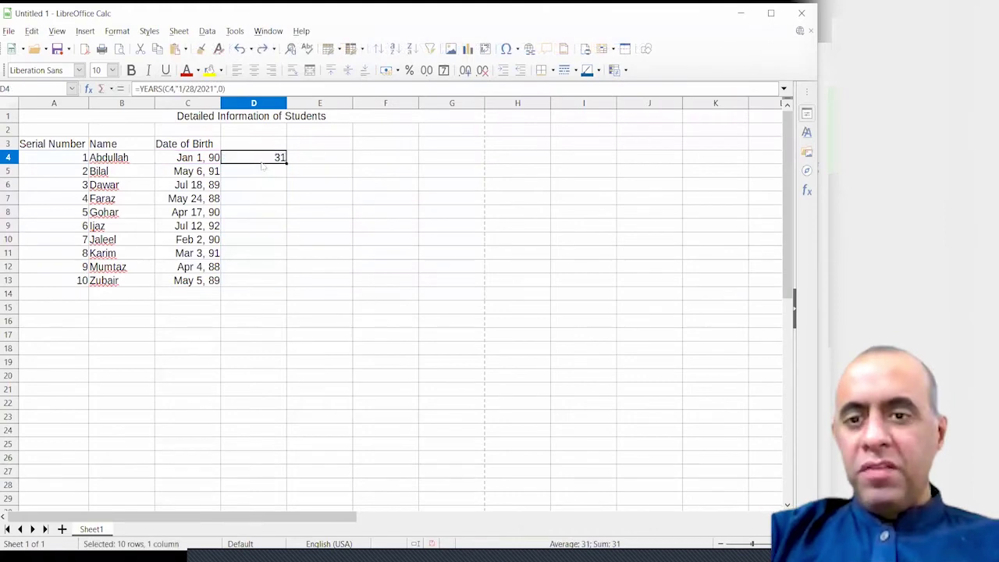
# Step: Examine the start date, end date and type arguments of the YEARS formula in D4
pyautogui.press('F2')
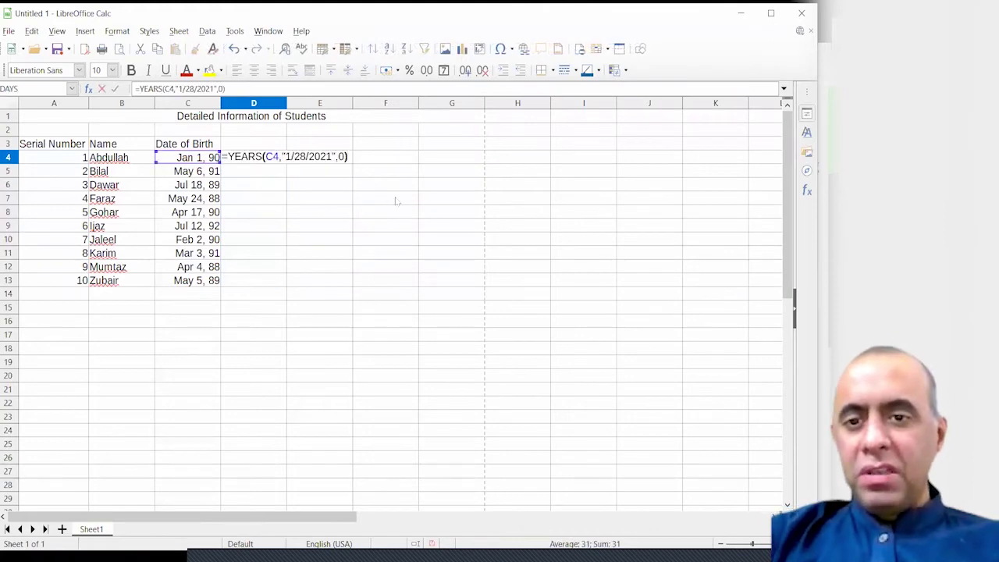
pyautogui.doubleClick(272, 156)
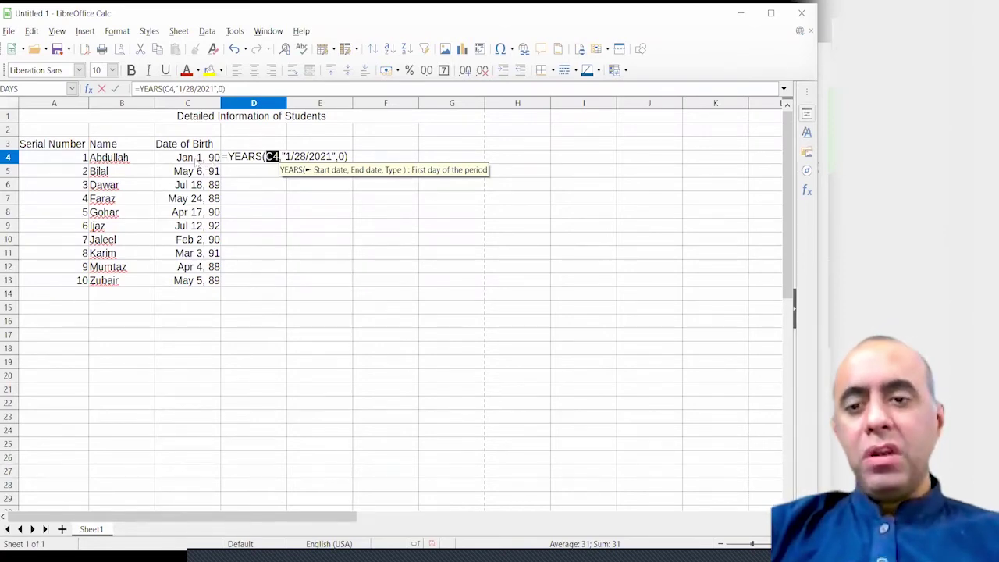
pyautogui.moveTo(286, 157); pyautogui.dragTo(332, 157)
pyautogui.click(342, 157)
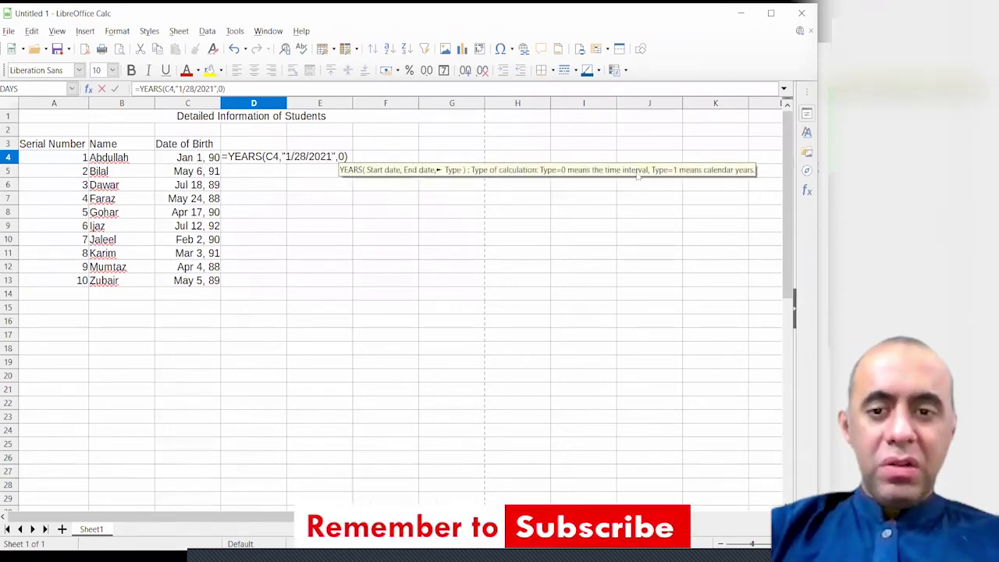
pyautogui.press('Return')
# Step: Auto-fill the YEARS formula from D4 down to D13 to calculate every student's age
pyautogui.click(257, 157)
pyautogui.moveTo(286, 164); pyautogui.dragTo(281, 283)
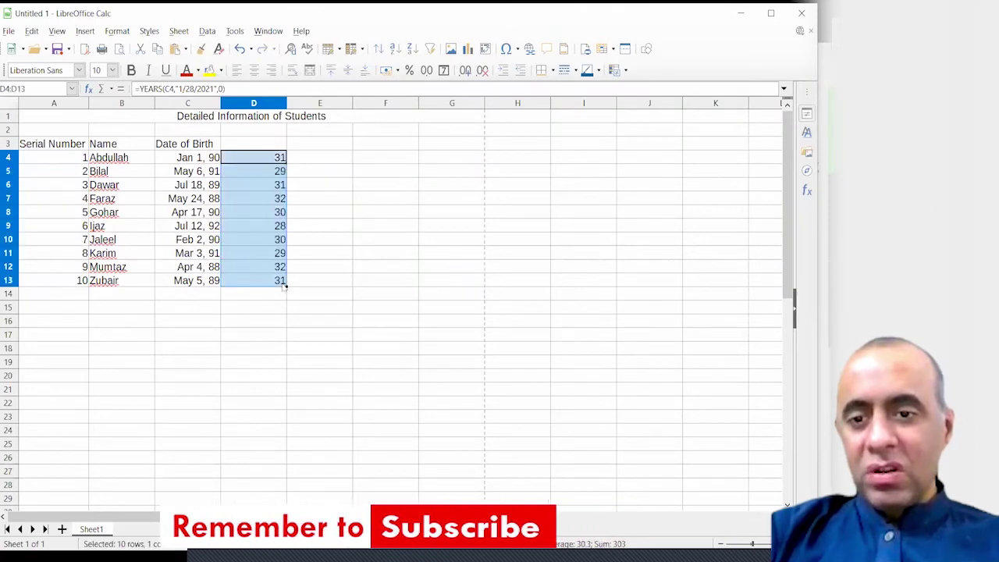
pyautogui.click(270, 284)
pyautogui.moveTo(273, 157); pyautogui.dragTo(279, 283)
pyautogui.click(280, 283)
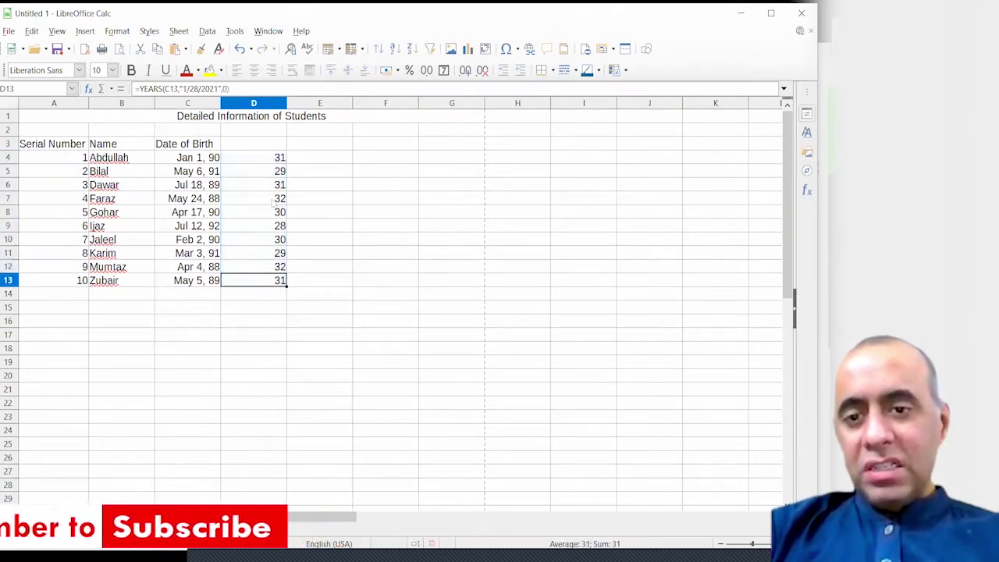
# Step: Change the end date in D4's YEARS formula to 1/12/2020
pyautogui.hotkey('ctrl', 'Up')
pyautogui.press('F2')
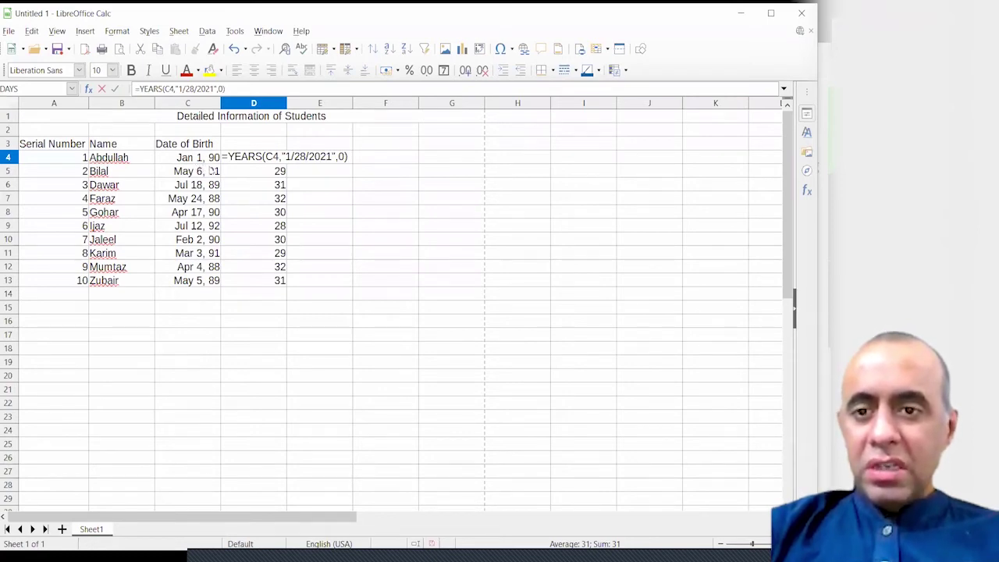
pyautogui.press('Right')
pyautogui.press('Right')
pyautogui.press('Right')
pyautogui.press('Right')
pyautogui.press('Right')
pyautogui.press('Right')
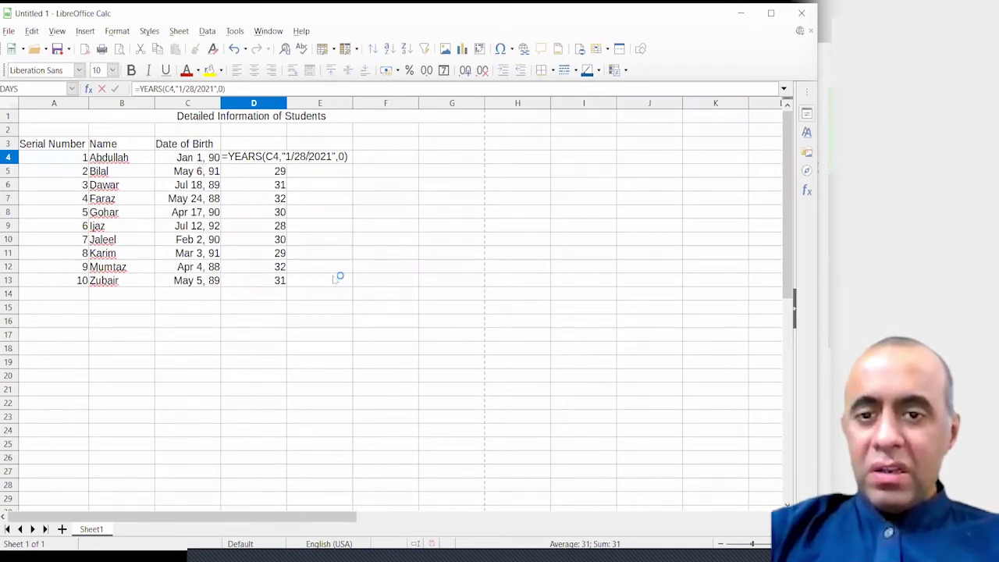
pyautogui.hotkey('shift', 'Left')
pyautogui.write('0')
pyautogui.press('Left')
pyautogui.press('Left')
pyautogui.press('Left')
pyautogui.press('Left')
pyautogui.press('Left')
pyautogui.hotkey('shift', 'Left')
pyautogui.hotkey('shift', 'Left')
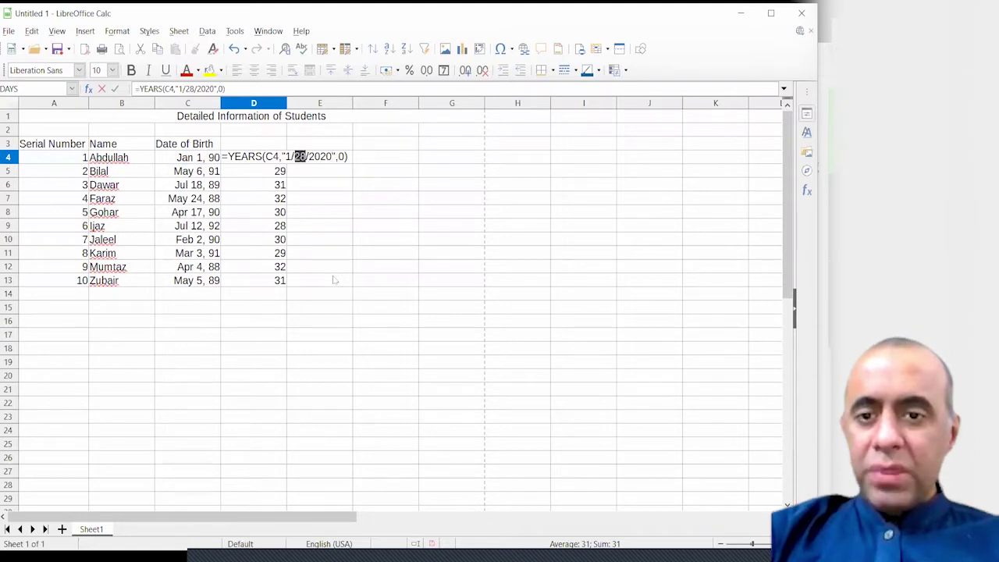
pyautogui.write('12')
pyautogui.press('Return')
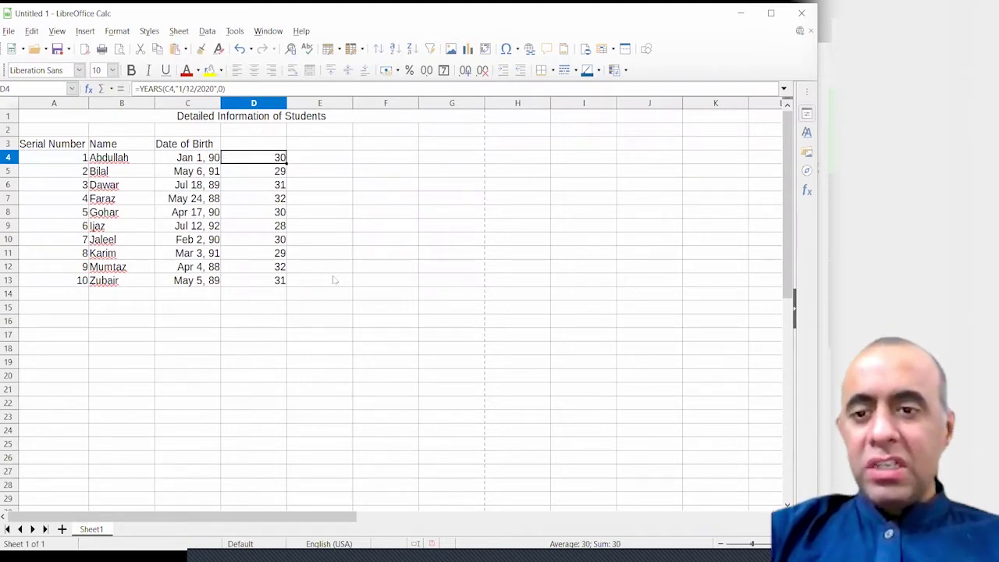
# Step: Set the end date in D4's YEARS formula to 1/1/2021
pyautogui.press('F2')
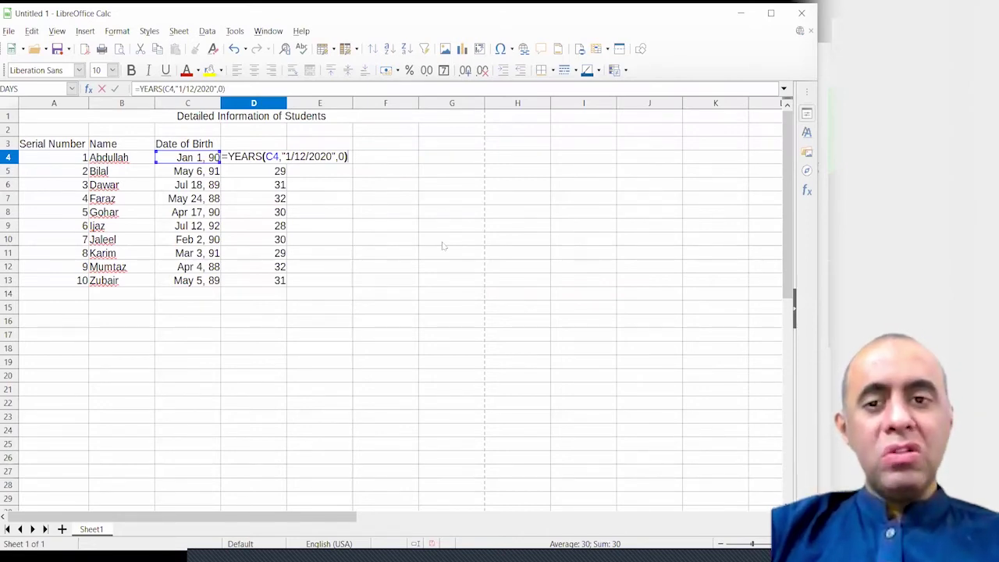
pyautogui.press('Return')
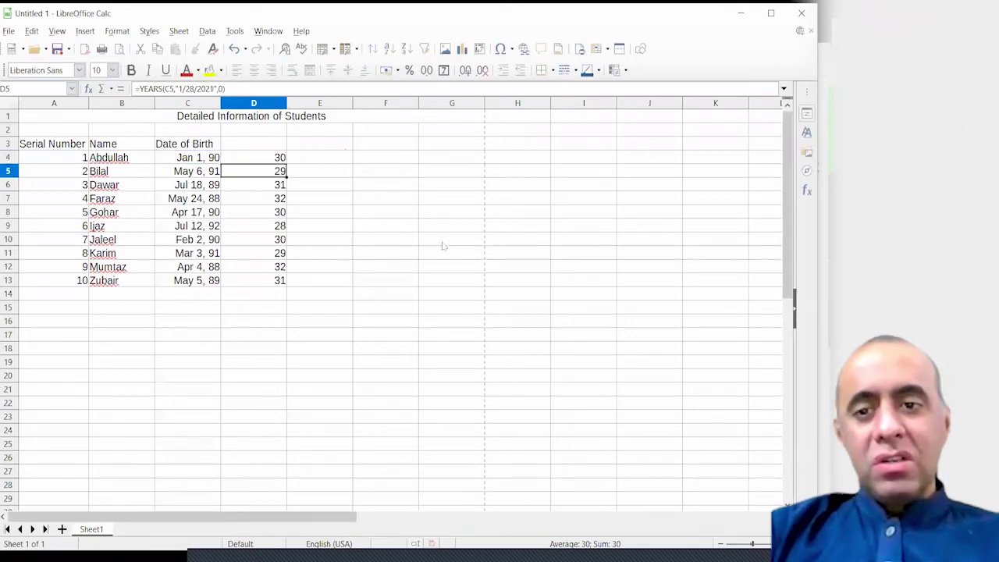
pyautogui.press('Up')
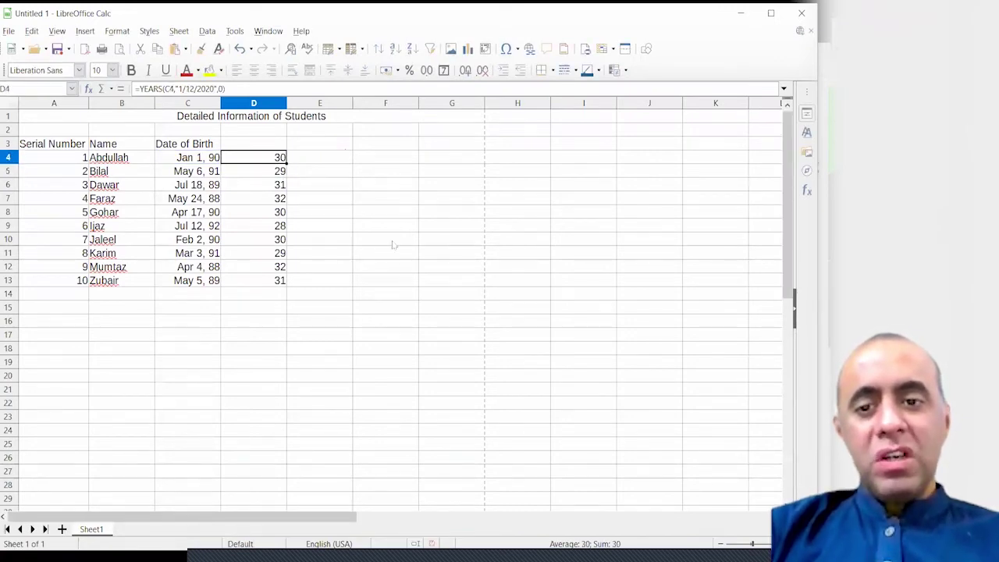
pyautogui.hotkey('ctrl', 'z')
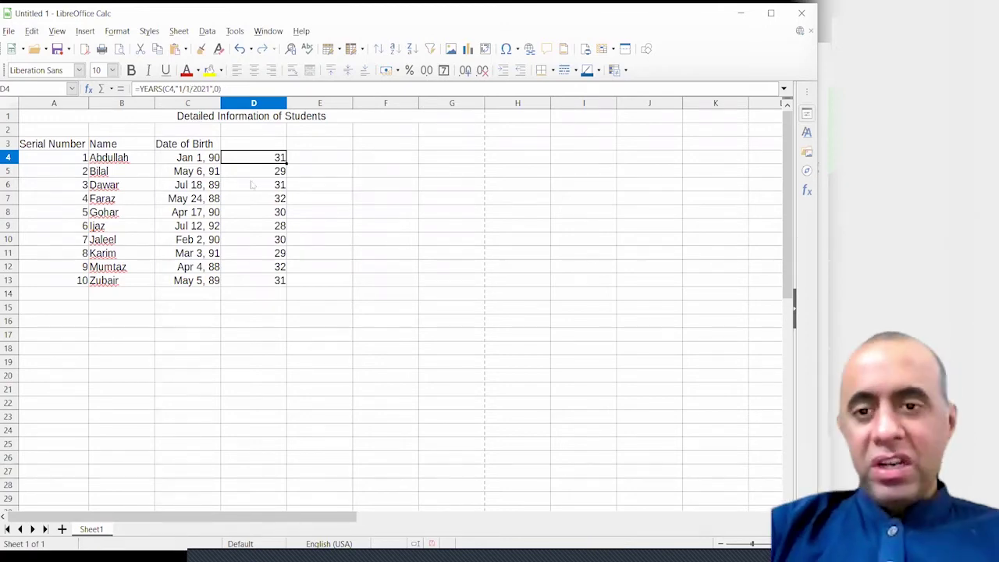
# Step: Enter the column headings "Age in Years" in D3 and "Age in Days" in E3
pyautogui.press('Right')
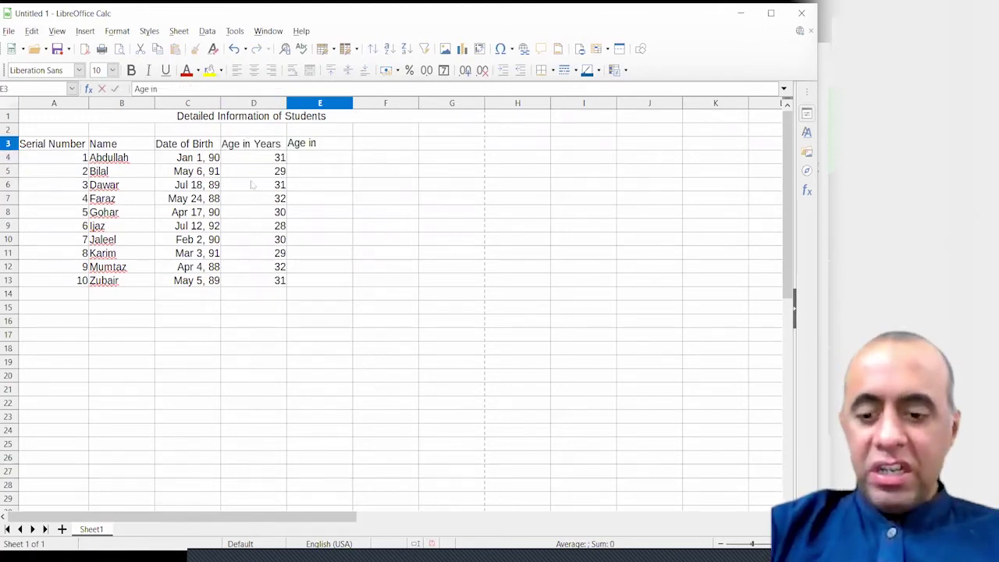
pyautogui.write('Days')
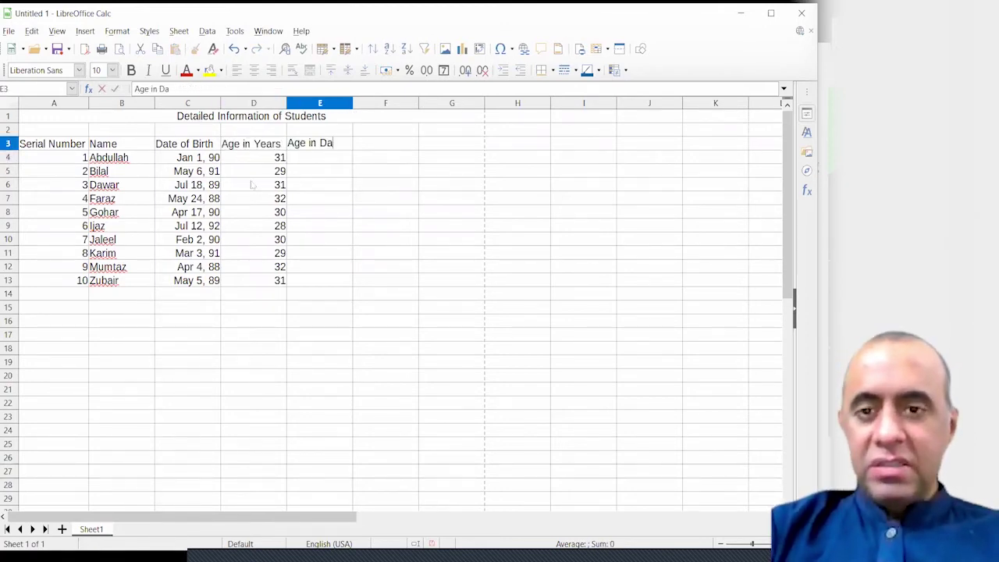
pyautogui.press('Return')
pyautogui.press('Escape')
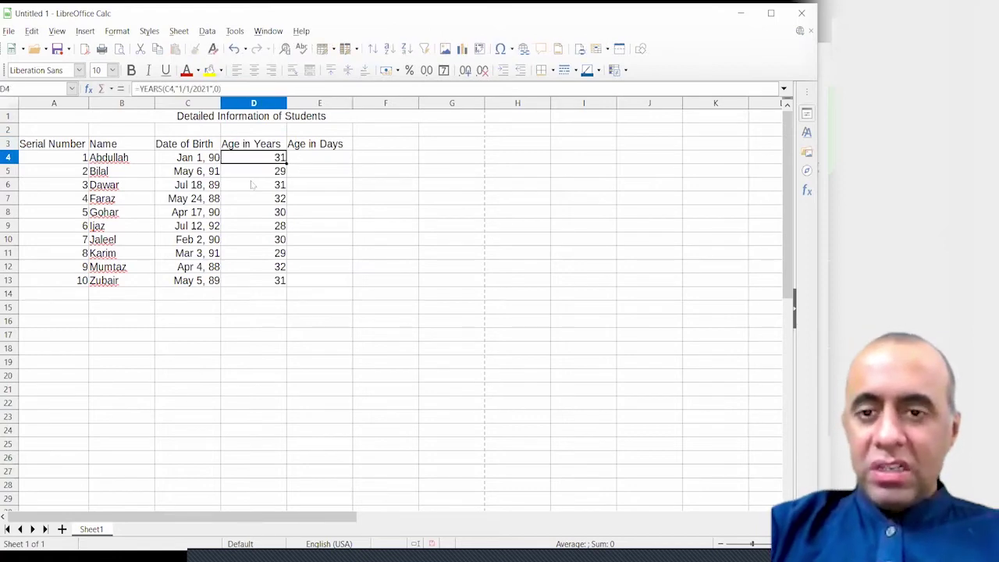
# Step: Reuse D4's YEARS formula in E4 and set its end date to 1/28/2021
pyautogui.press('Right')
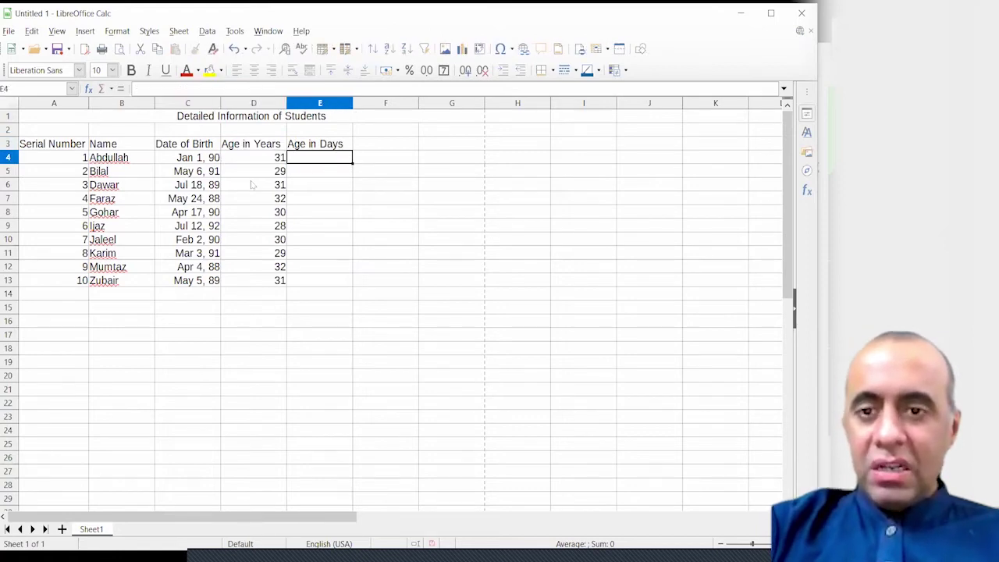
pyautogui.press('F2')
pyautogui.write('=YEARS(C4,"1/1/2021",0)')
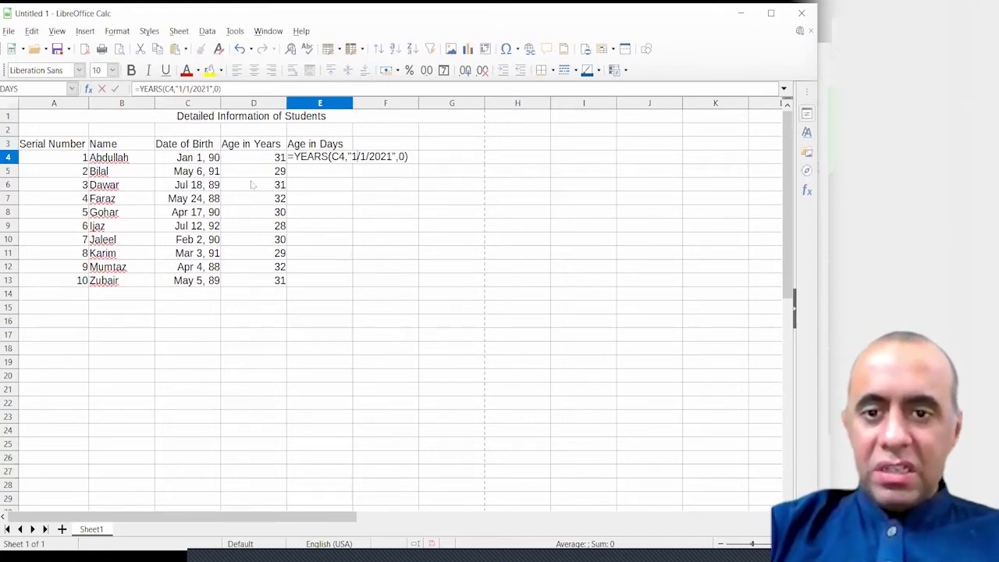
pyautogui.press('Left')
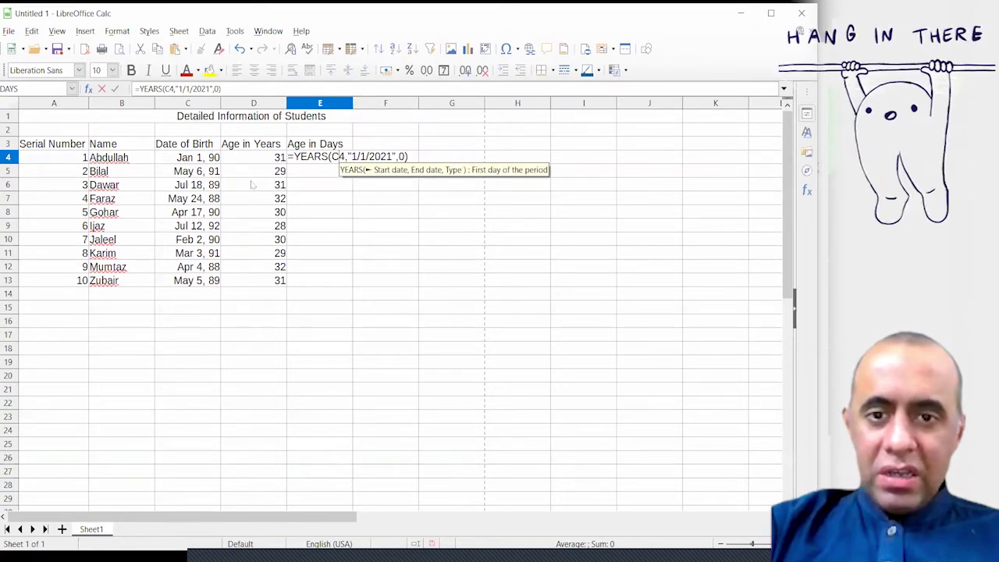
pyautogui.press('Right')
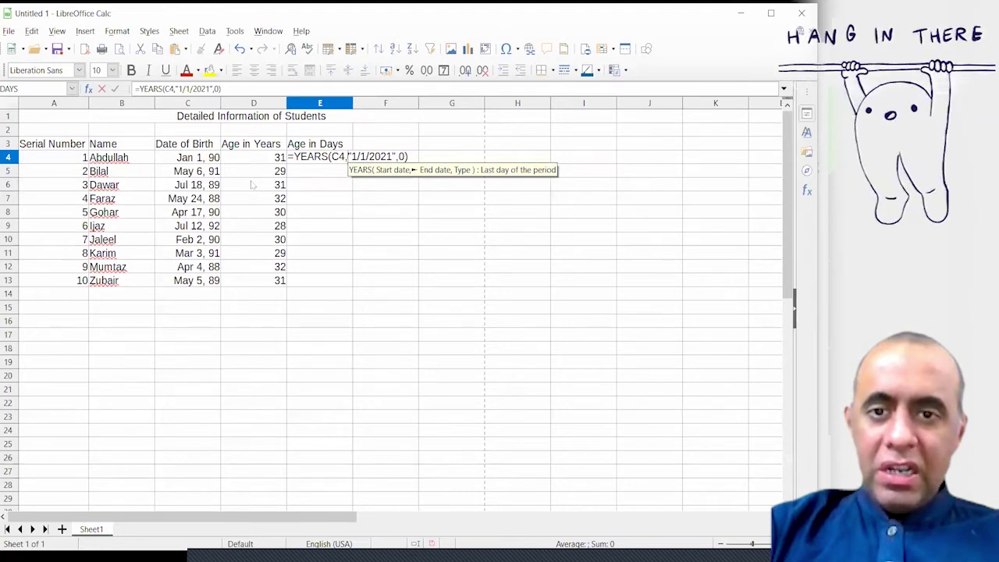
pyautogui.press('Right')
pyautogui.press('Right')
pyautogui.press('Right')
pyautogui.write('28')
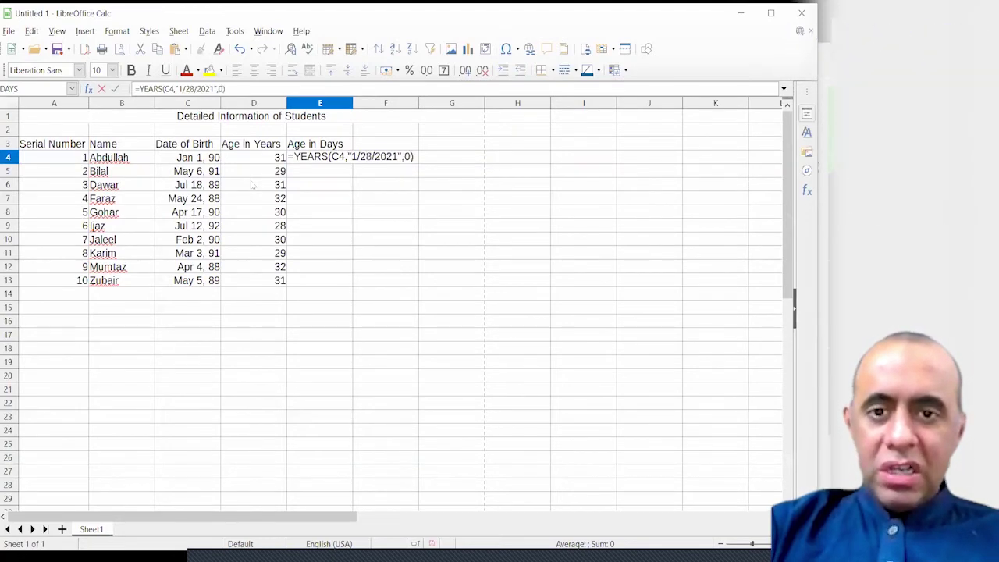
# Step: Replace the YEARS function name in E4's formula with DAYS, keeping its arguments
pyautogui.press('Left')
pyautogui.press('Left')
pyautogui.press('Left')
pyautogui.press('Left')
pyautogui.press('Left')
pyautogui.press('Left')
pyautogui.press('Left')
pyautogui.press('Left')
pyautogui.press('Left')
pyautogui.press('Left')
pyautogui.press('Left')
pyautogui.press('Left')
pyautogui.press('Left')
pyautogui.press('Left')
pyautogui.press('Left')
pyautogui.press('Left')
pyautogui.press('Left')
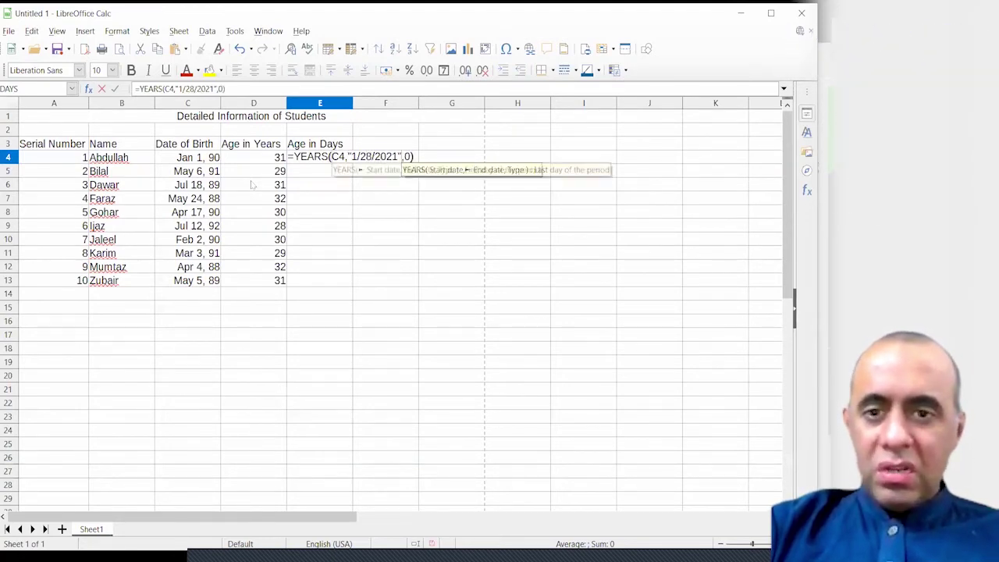
pyautogui.hotkey('shift', 'Left')
pyautogui.hotkey('shift', 'Left')
pyautogui.hotkey('shift', 'Left')
pyautogui.hotkey('shift', 'Left')
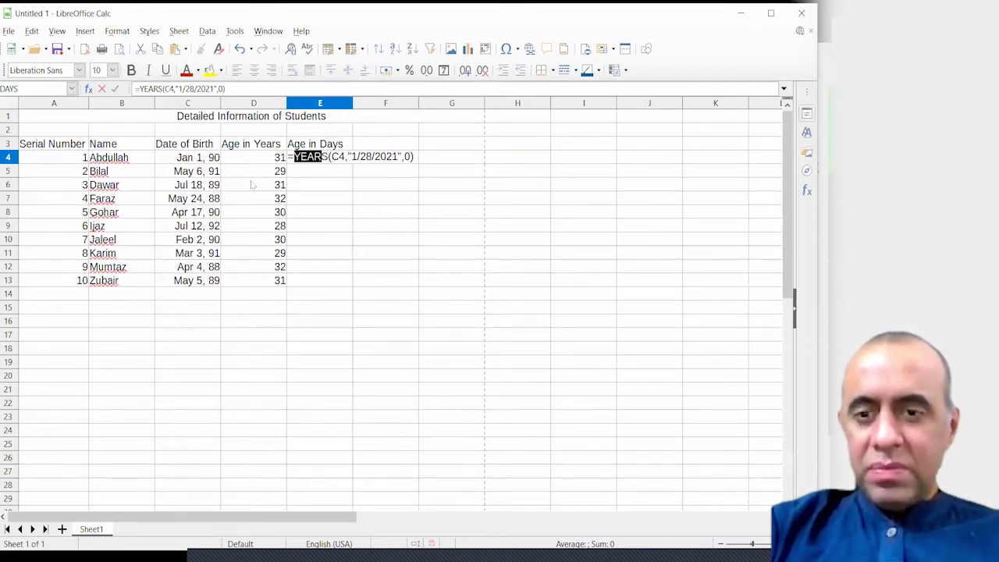
pyautogui.write('day')
# Step: Put the end date before C4 and remove the type argument, so E4 contains =DAYS("1/28/2021",C4)
pyautogui.press('Right')
pyautogui.press('Right')
pyautogui.press('Right')
pyautogui.press('Right')
pyautogui.press('Right')
pyautogui.press('Right')
pyautogui.hotkey('shift', 'Right')
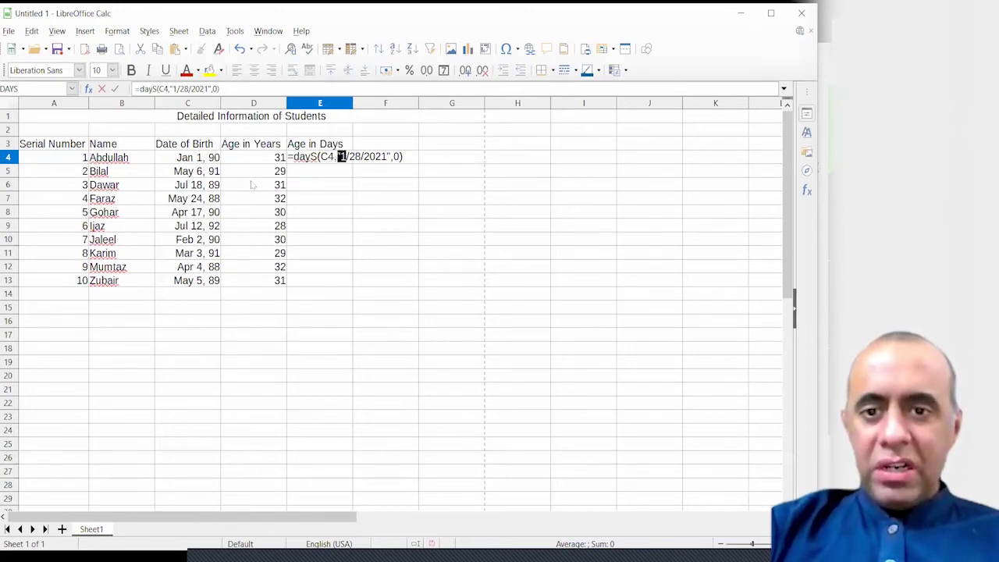
pyautogui.hotkey('shift', 'Right')
pyautogui.hotkey('shift', 'Right')
pyautogui.hotkey('shift', 'Right')
pyautogui.hotkey('shift', 'Right')
pyautogui.hotkey('shift', 'Right')
pyautogui.hotkey('shift', 'Right')
pyautogui.hotkey('shift', 'Right')
pyautogui.hotkey('shift', 'Right')
pyautogui.hotkey('shift', 'Right')
pyautogui.hotkey('shift', 'Right')
pyautogui.press('Delete')
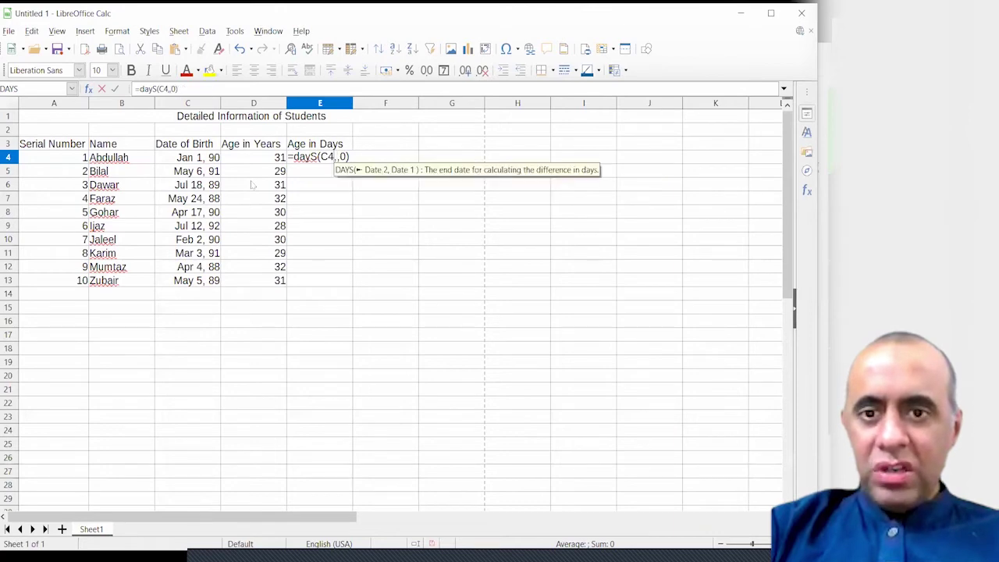
pyautogui.hotkey('ctrl', 'z')
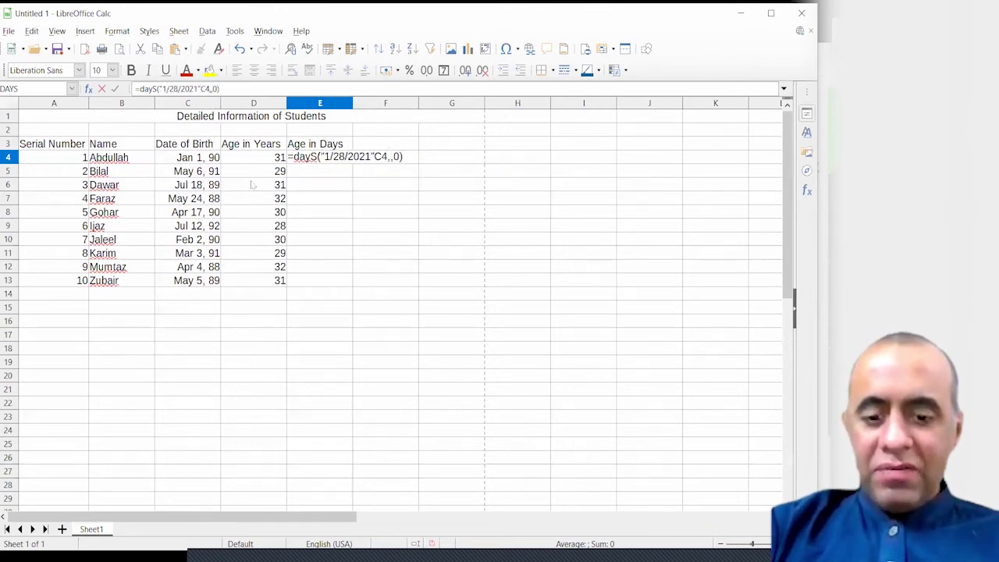
pyautogui.write(',')
pyautogui.press('BackSpace')
pyautogui.press('BackSpace')
pyautogui.press('BackSpace')
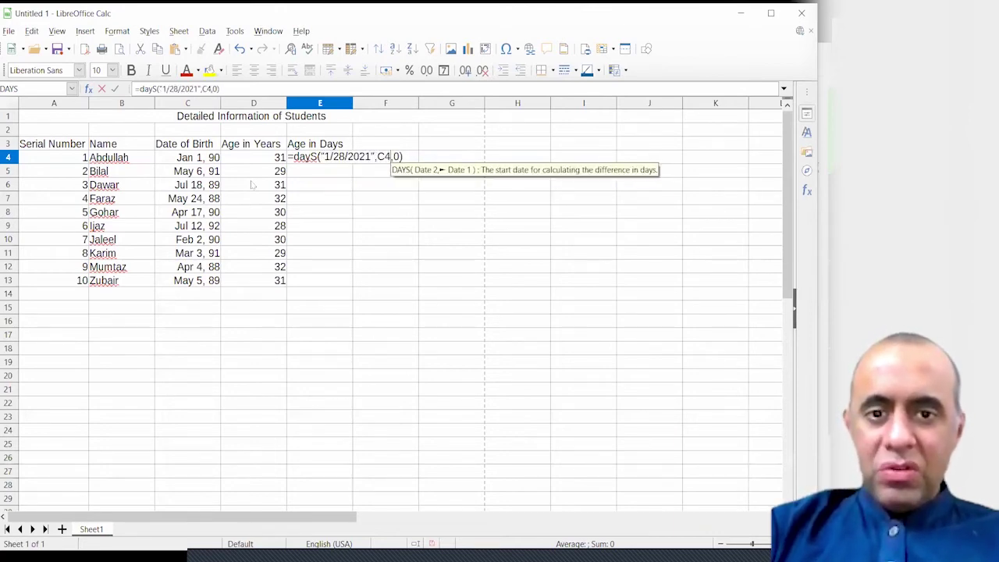
pyautogui.press('Left')
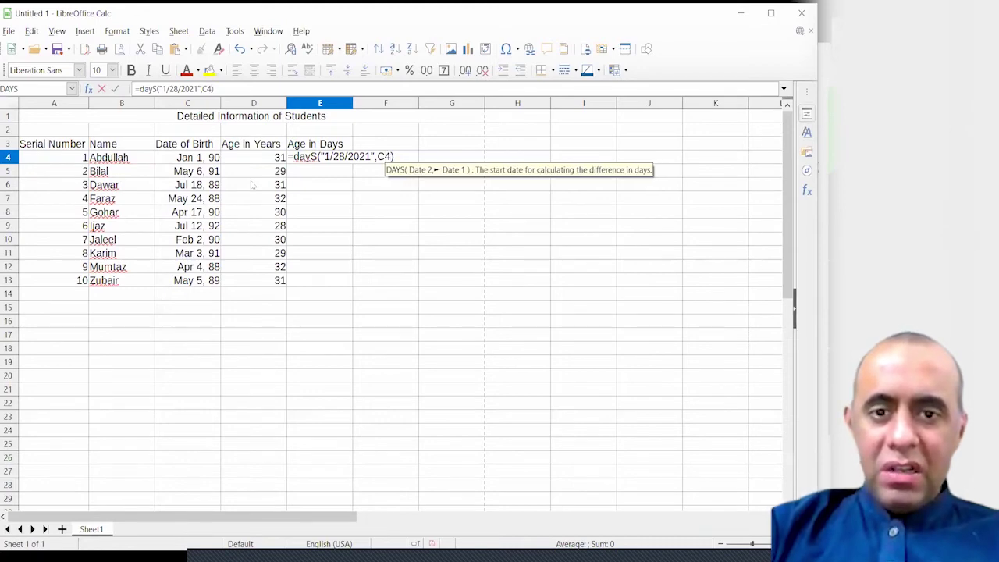
pyautogui.press('Return')
pyautogui.press('Up')
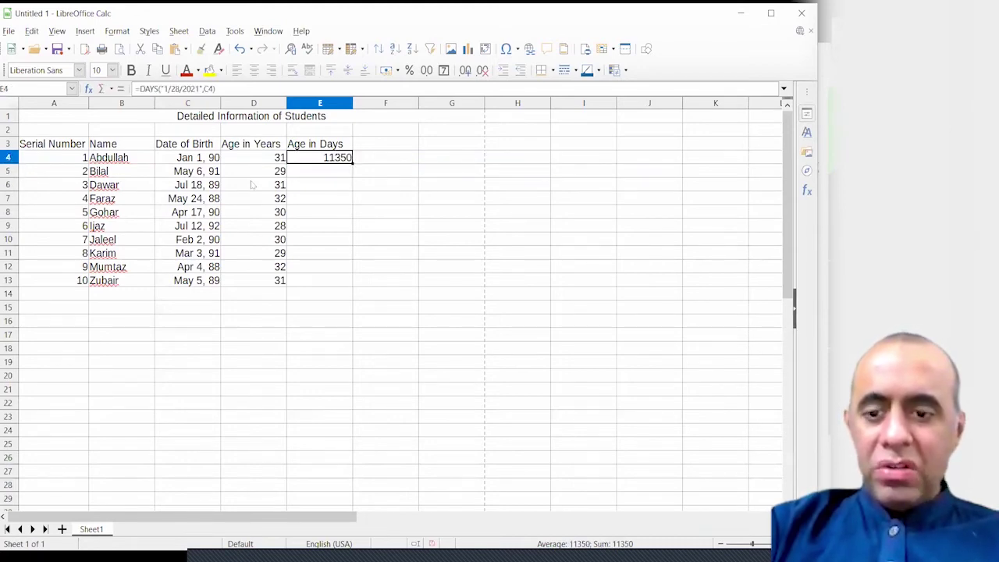
# Step: Auto-fill the DAYS formula from E4 down to E13 to calculate every student's age in days
pyautogui.press('F2')
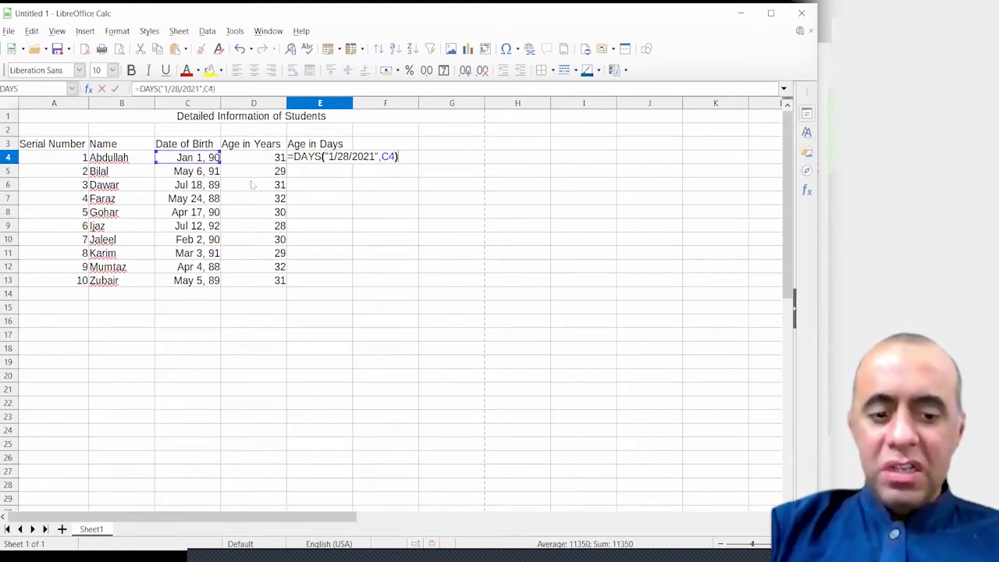
pyautogui.press('Return')
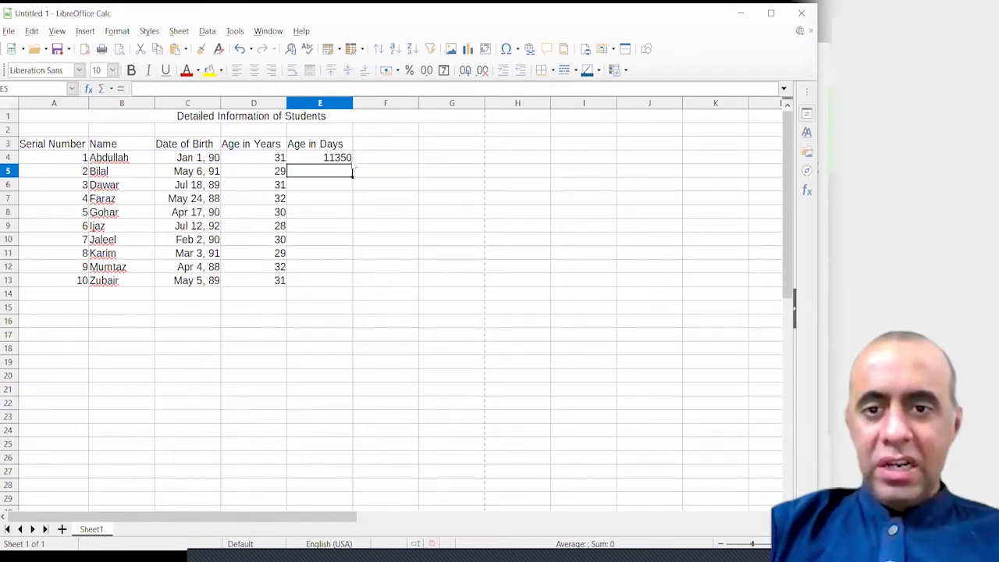
pyautogui.press('Up')
pyautogui.moveTo(351, 161); pyautogui.dragTo(348, 284)
pyautogui.click(366, 160)
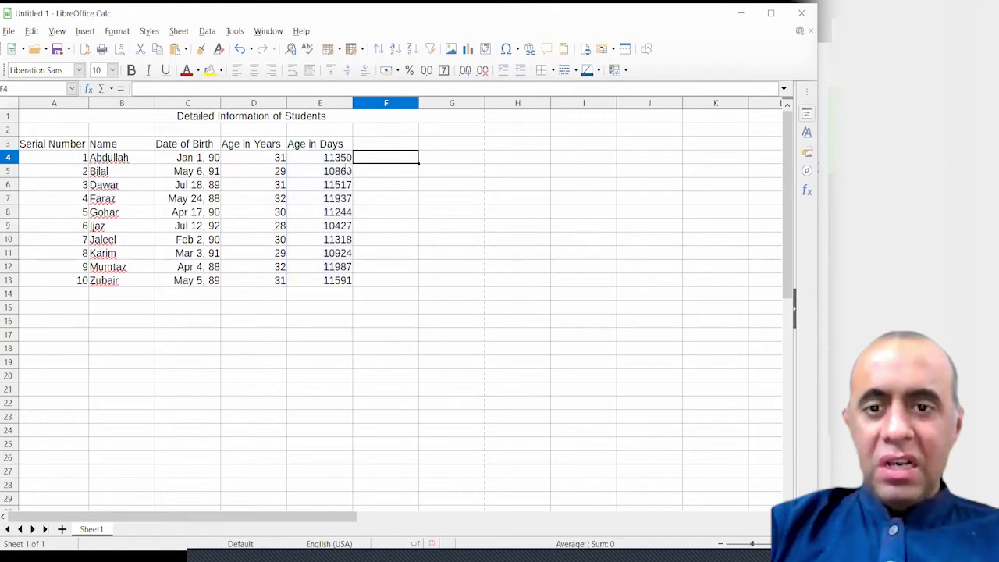
# Step: Examine the end date and start date arguments of the DAYS formula in E4
pyautogui.click(341, 163)
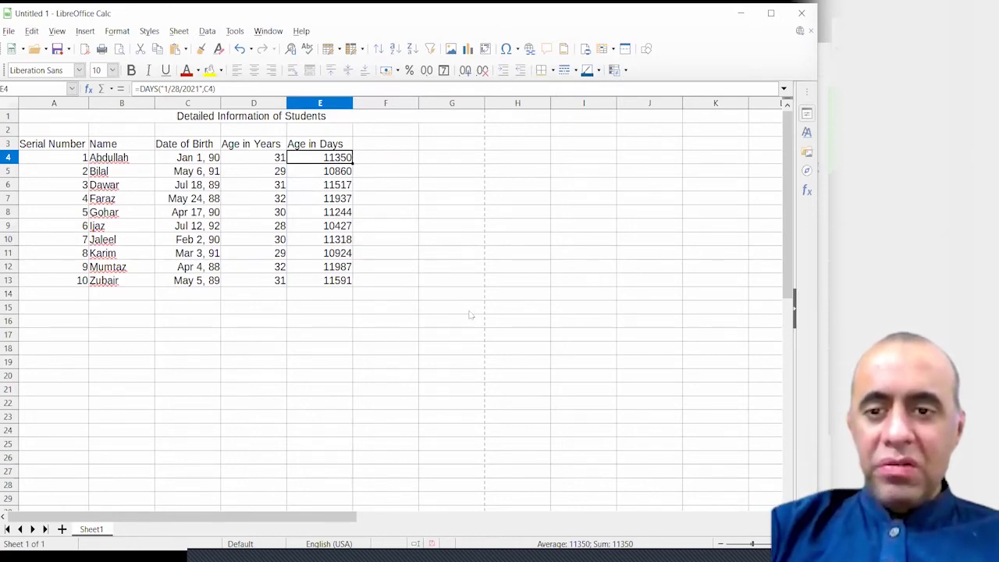
pyautogui.press('F2')
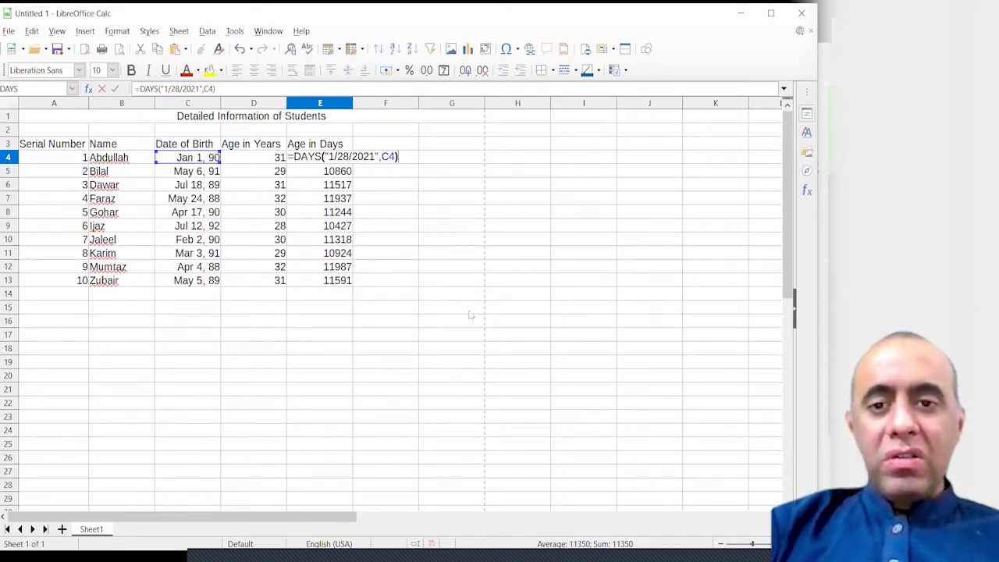
pyautogui.press('Return')
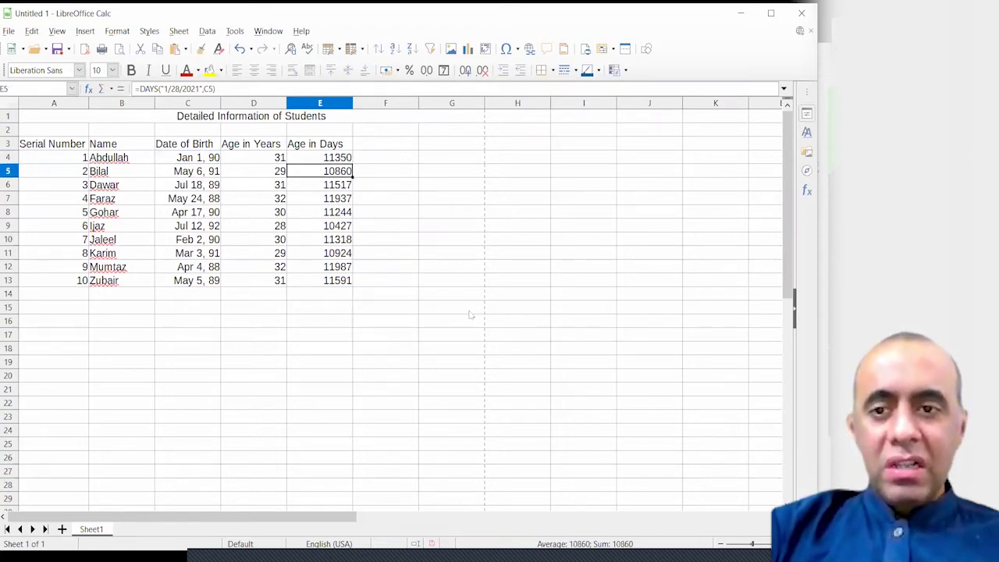
pyautogui.press('Up')
pyautogui.press('Up')
pyautogui.press('Right')
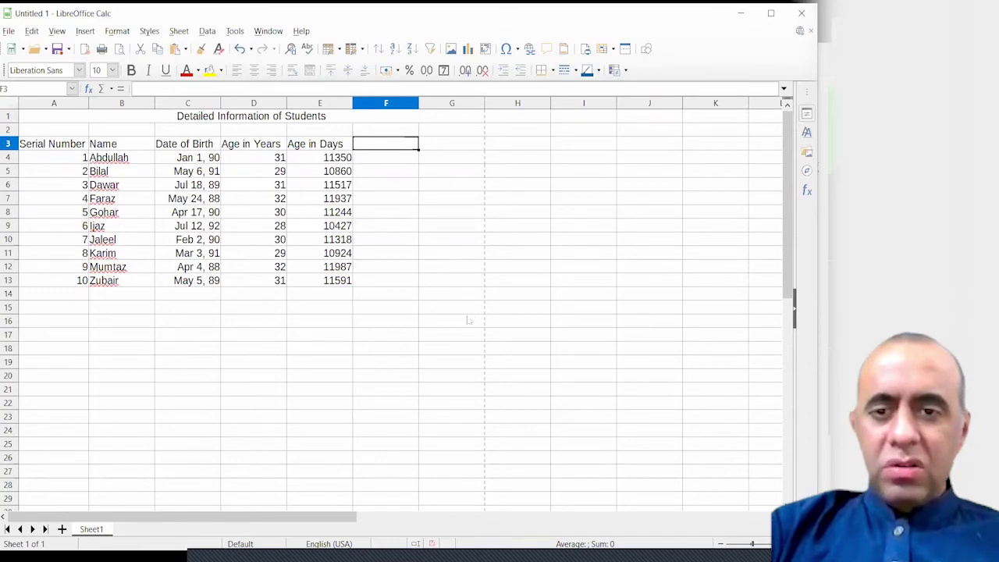
pyautogui.press('Down')
pyautogui.press('Left')
pyautogui.press('F2')
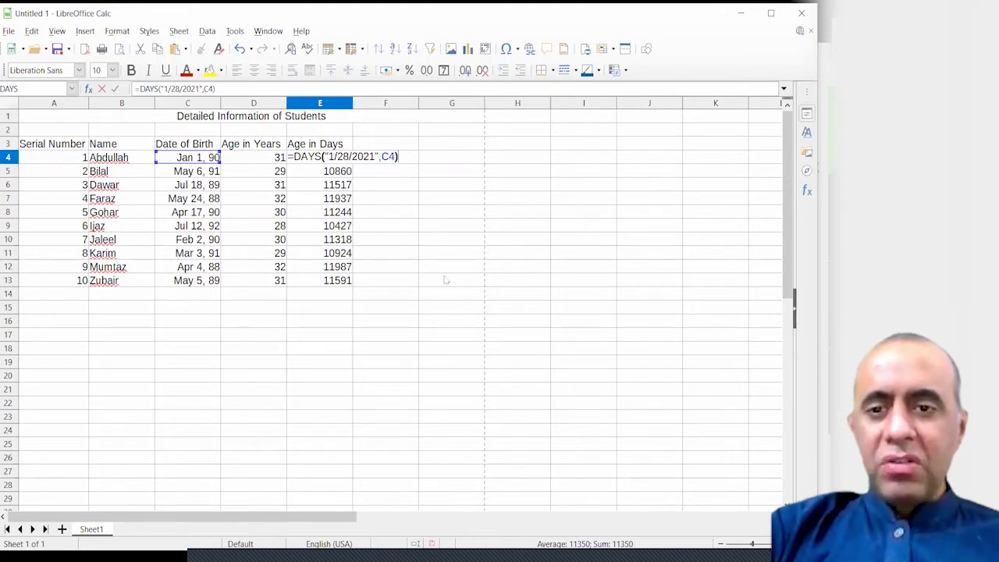
pyautogui.press('Escape')
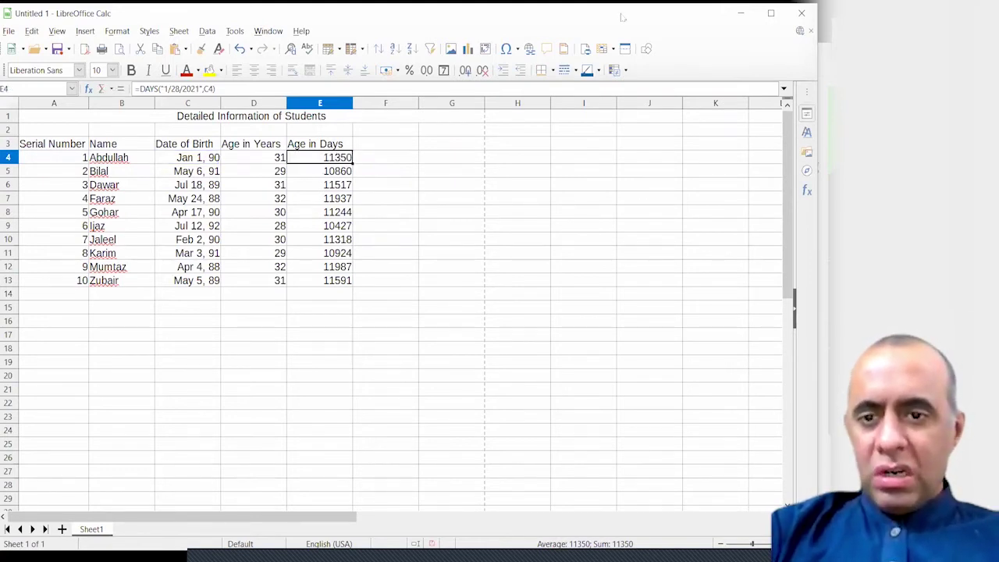
# Step: Enter the label "Average Age" in cell C15, below the student list
pyautogui.press('Down')
pyautogui.press('Down')
pyautogui.press('Down')
pyautogui.press('Down')
pyautogui.press('Down')
pyautogui.press('Down')
pyautogui.press('Down')
pyautogui.press('Left')
pyautogui.press('Down')
pyautogui.press('Left')
pyautogui.press('Down')
pyautogui.press('Down')
pyautogui.press('Down')
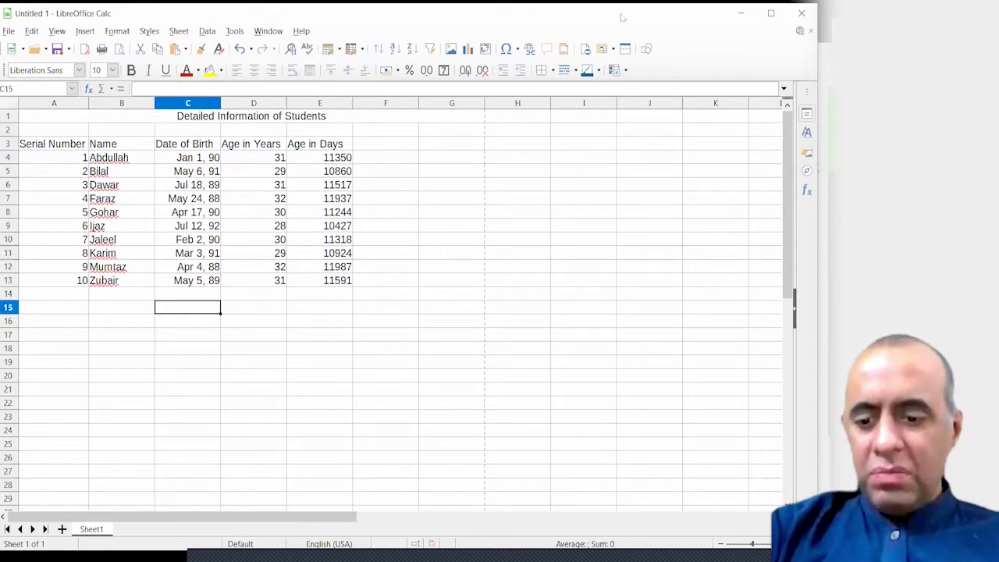
pyautogui.write('Average')
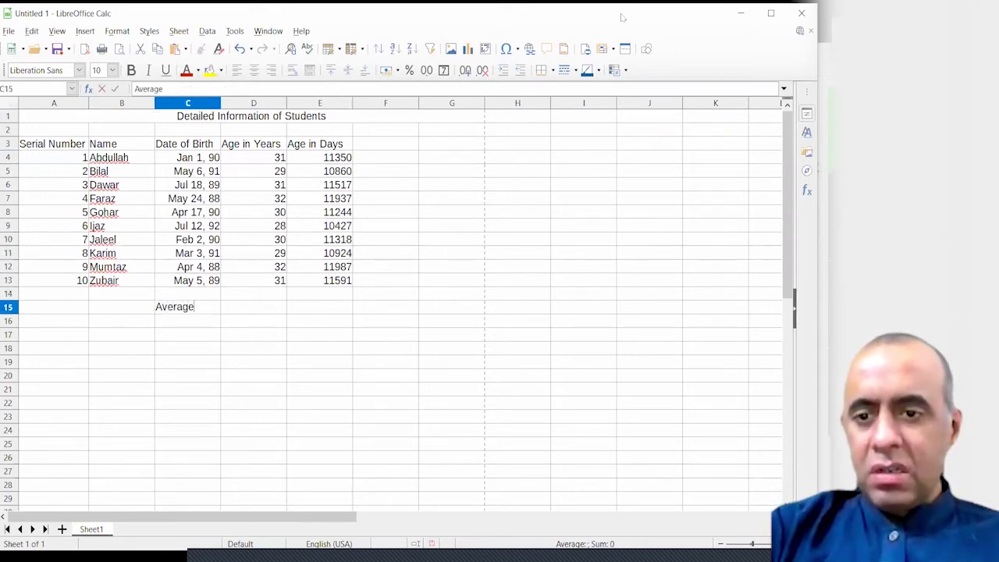
pyautogui.write(' Age')
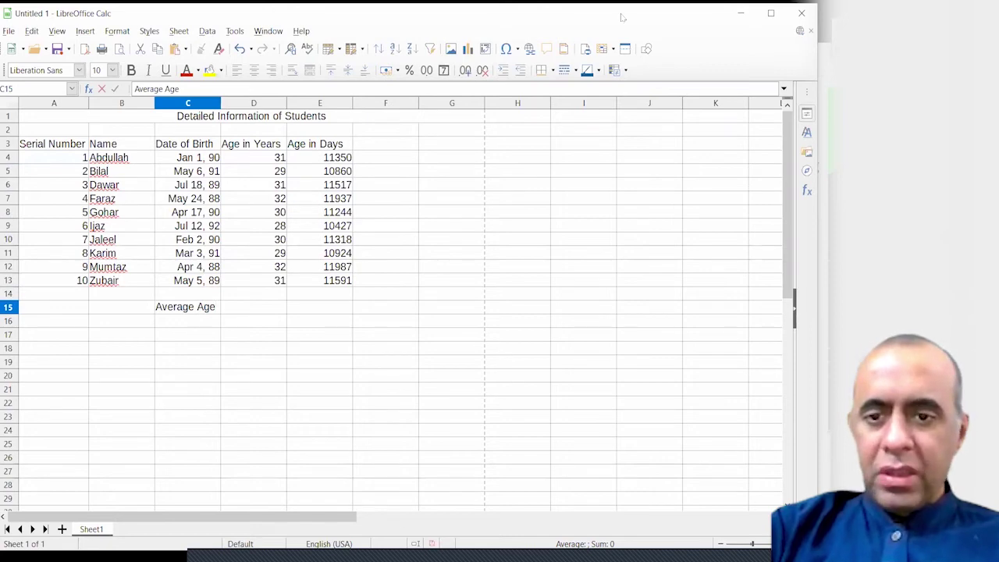
pyautogui.press('Tab')
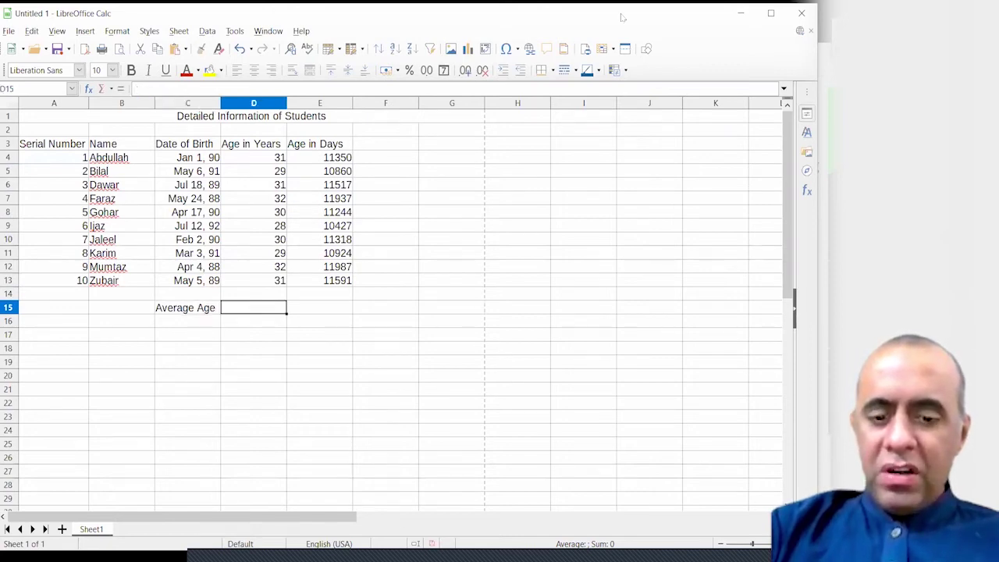
# Step: Calculate the average age in years in D15 with =AVERAGE(D4:D13) and check the formula's range
pyautogui.write('=avera')
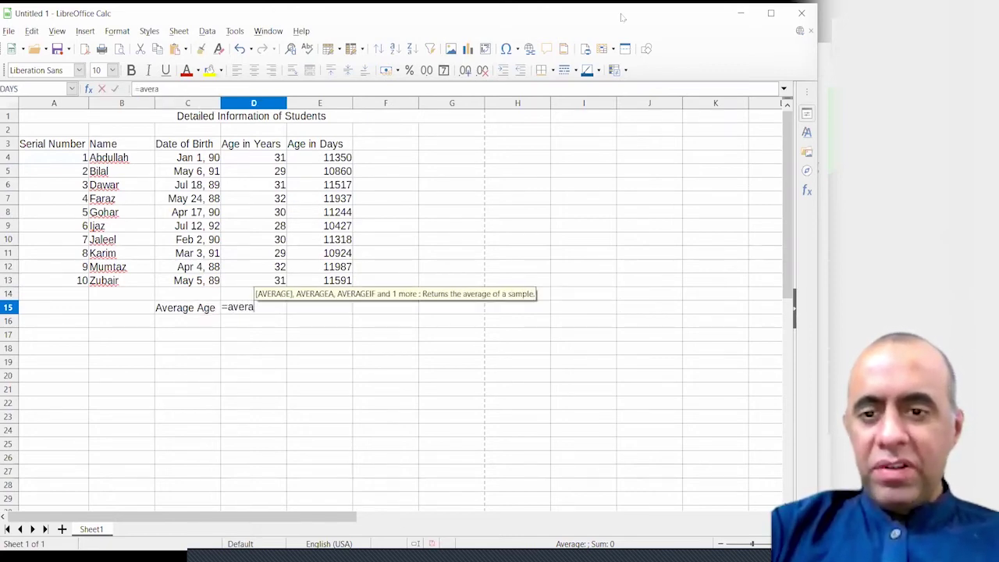
pyautogui.write('ge(')
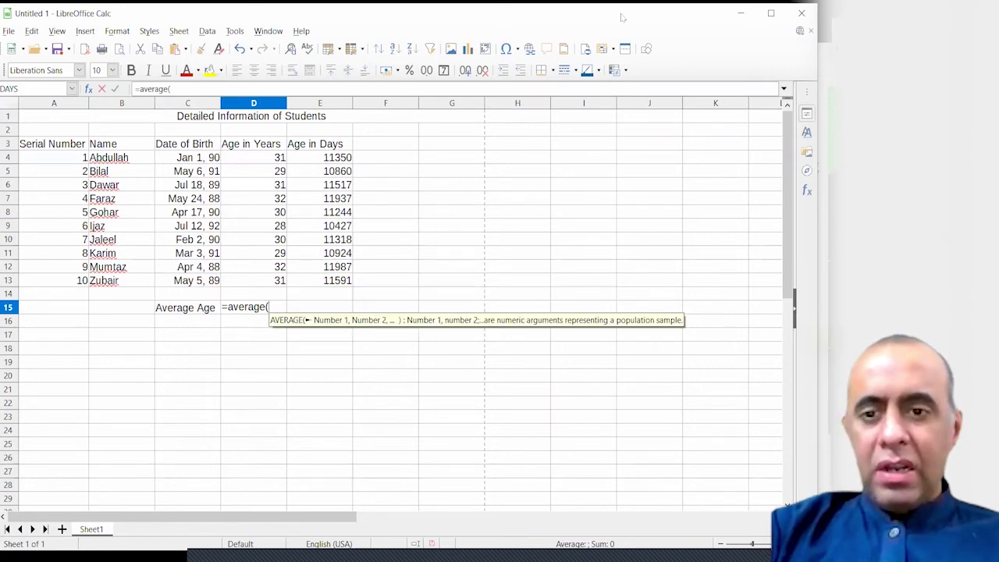
pyautogui.press('Up')
pyautogui.press('Up')
pyautogui.hotkey('shift', 'Up')
pyautogui.hotkey('shift', 'Up')
pyautogui.hotkey('shift', 'Up')
pyautogui.hotkey('shift', 'Up')
pyautogui.hotkey('shift', 'Up')
pyautogui.hotkey('shift', 'Up')
pyautogui.hotkey('shift', 'Up')
pyautogui.hotkey('shift', 'Up')
pyautogui.hotkey('shift', 'Up')
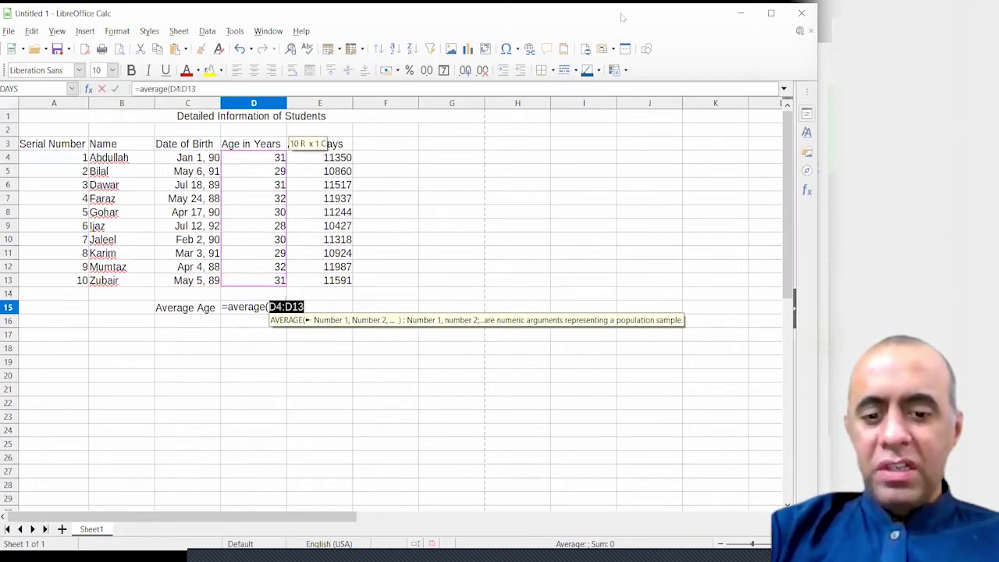
pyautogui.write(')')
pyautogui.press('Return')
pyautogui.press('Up')
pyautogui.press('F2')
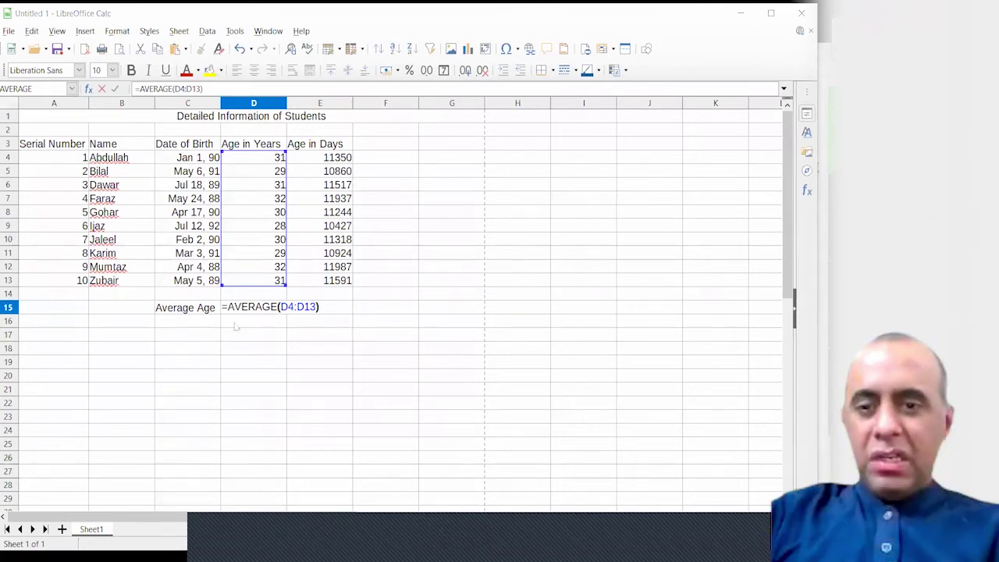
pyautogui.press('Return')
pyautogui.press('Left')
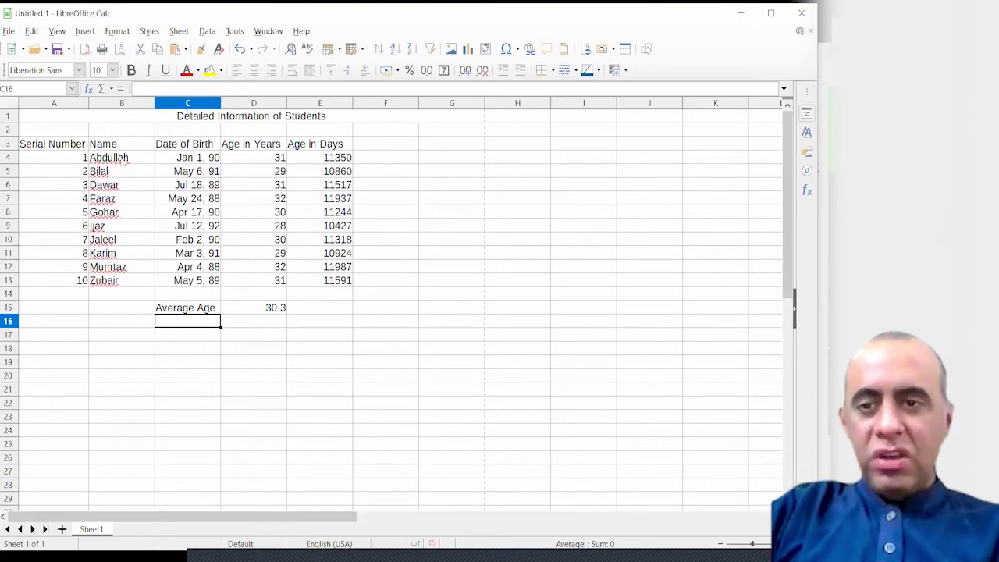
# Step: Browse the Statistical category in the Function Wizard, read the description of AVERAGE, and close the wizard without inserting a function
pyautogui.click(89, 89)
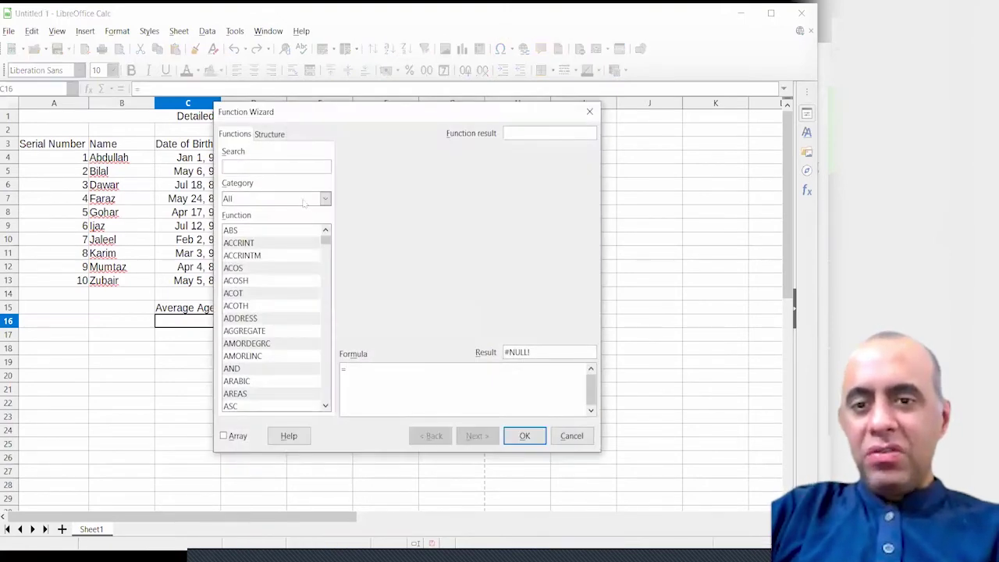
pyautogui.click(312, 200)
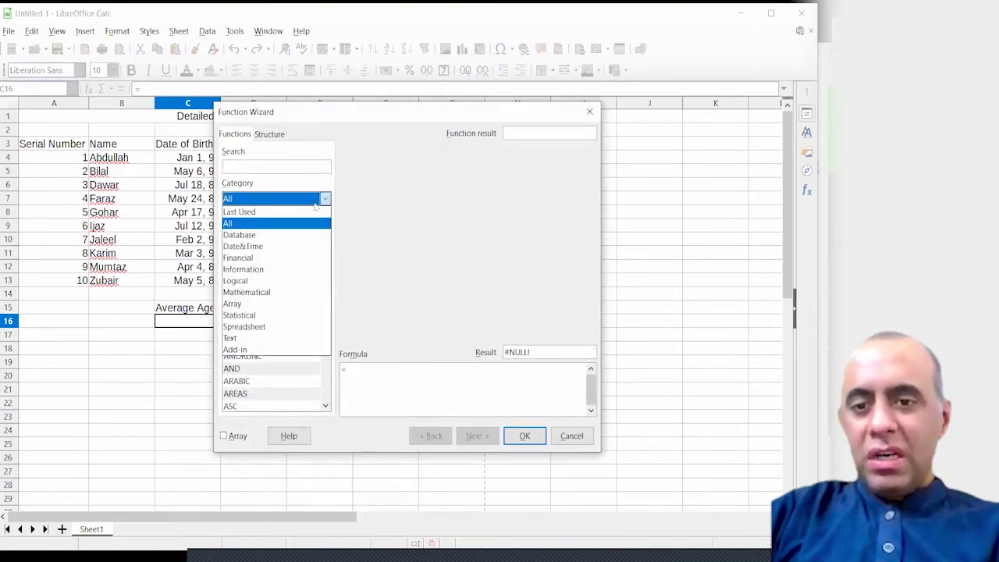
pyautogui.click(255, 315)
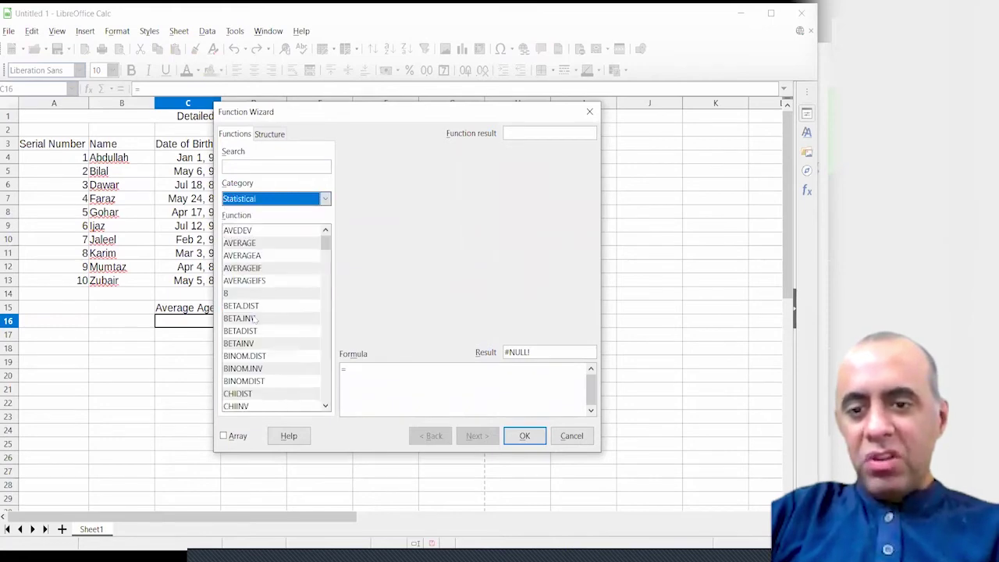
pyautogui.click(241, 244)
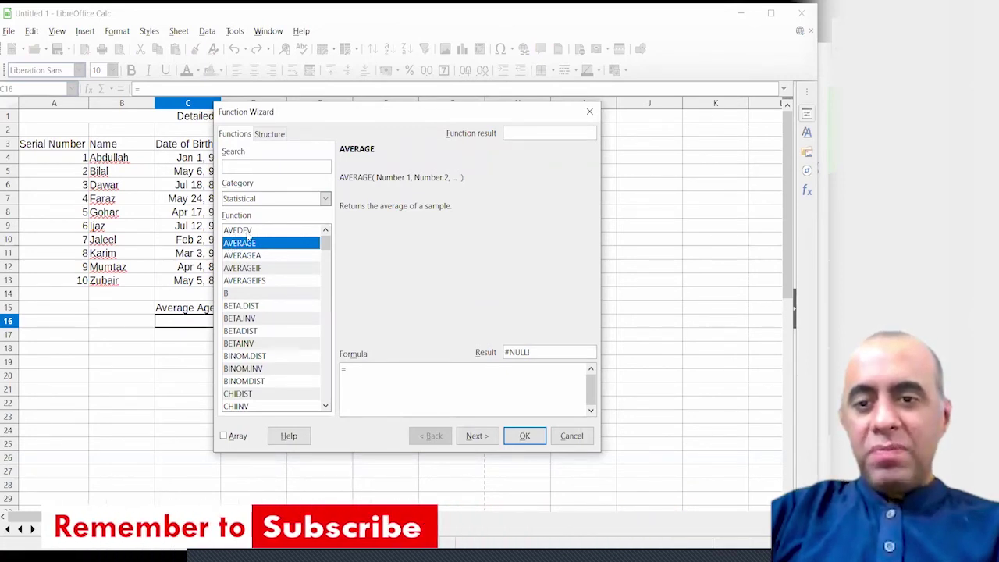
pyautogui.moveTo(325, 241); pyautogui.dragTo(326, 310)
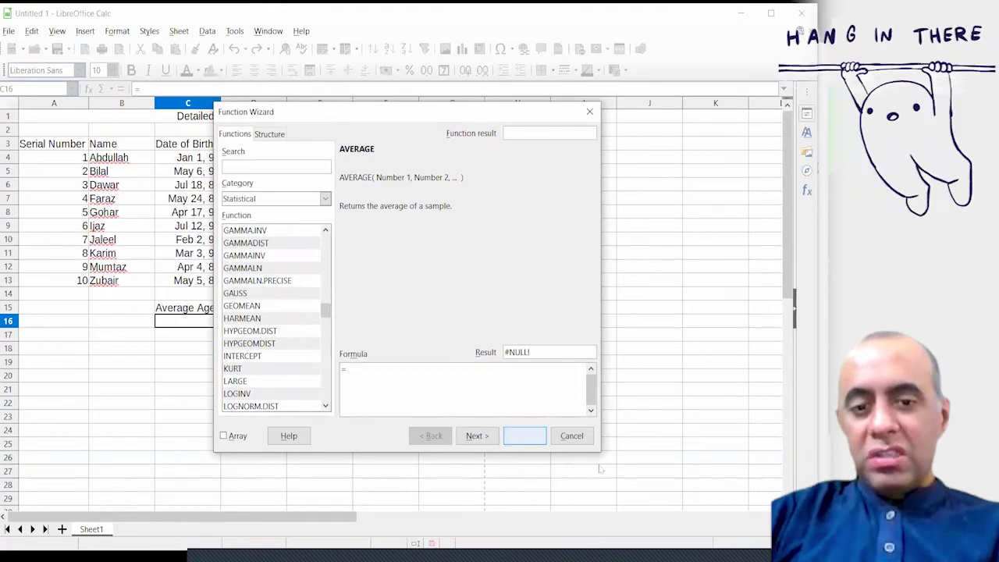
pyautogui.click(571, 435)
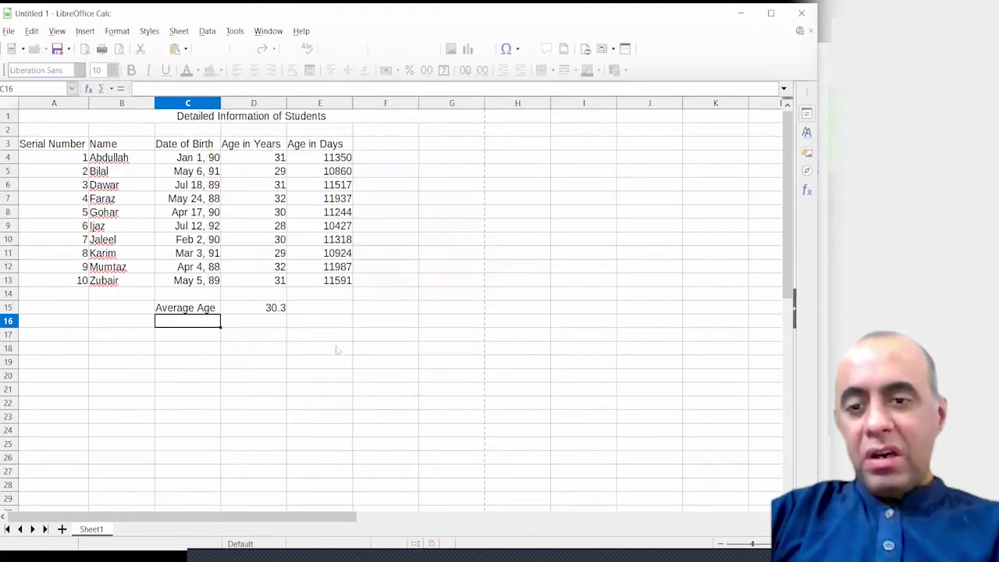
# Step: Label C16 "Median Age" and calculate the median age in years in D16 with =MEDIAN(D4:D13)
pyautogui.write('Median')
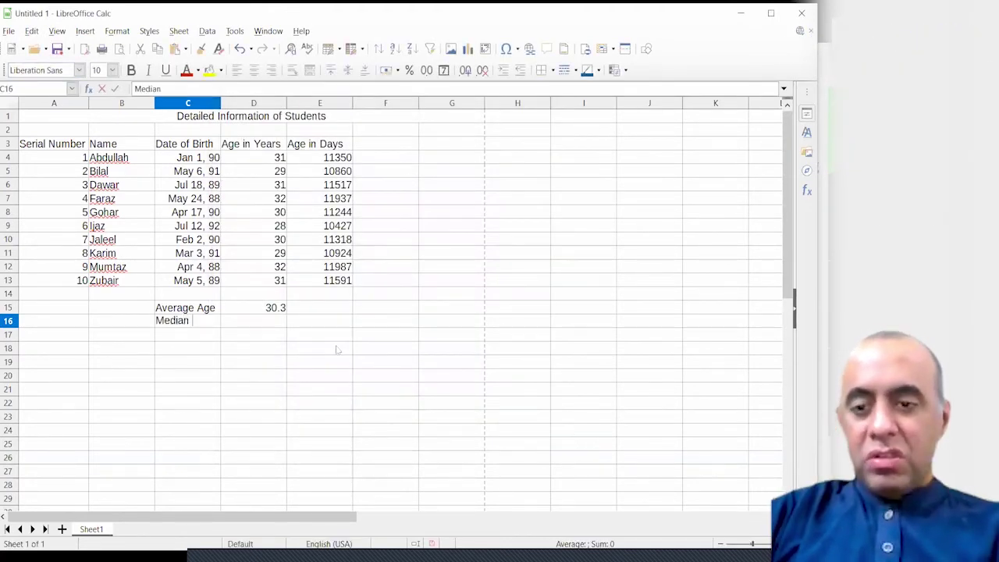
pyautogui.write(' Age')
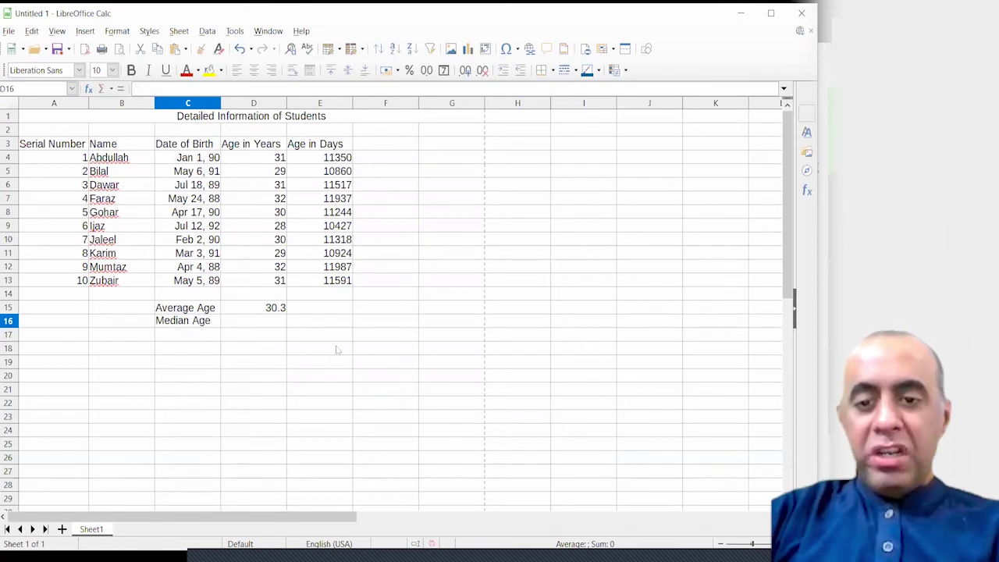
pyautogui.press('Tab')
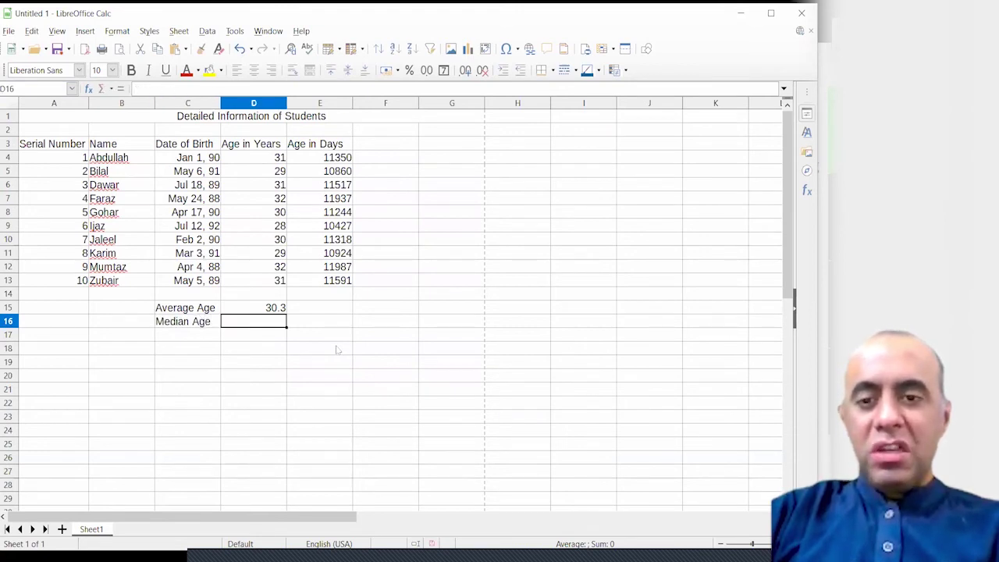
pyautogui.write('=MEDIAN(D4:D13)')
pyautogui.press('Return')
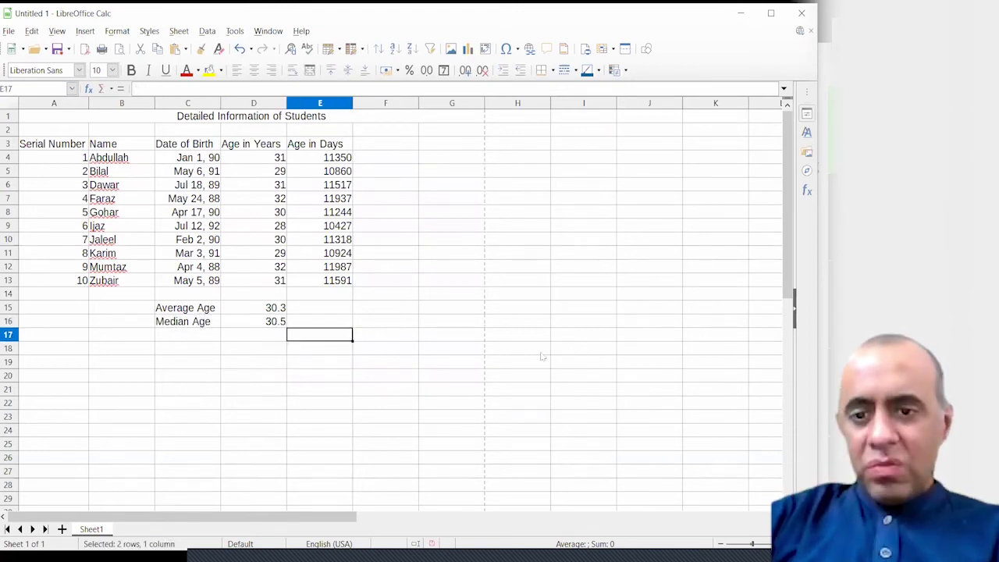
pyautogui.press('Up')
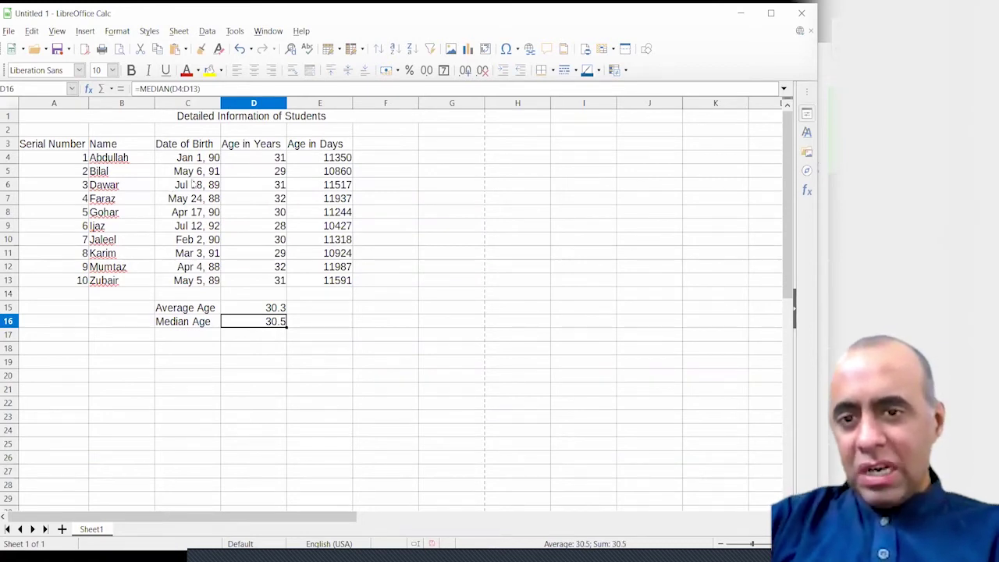
pyautogui.moveTo(258, 156); pyautogui.dragTo(278, 280)
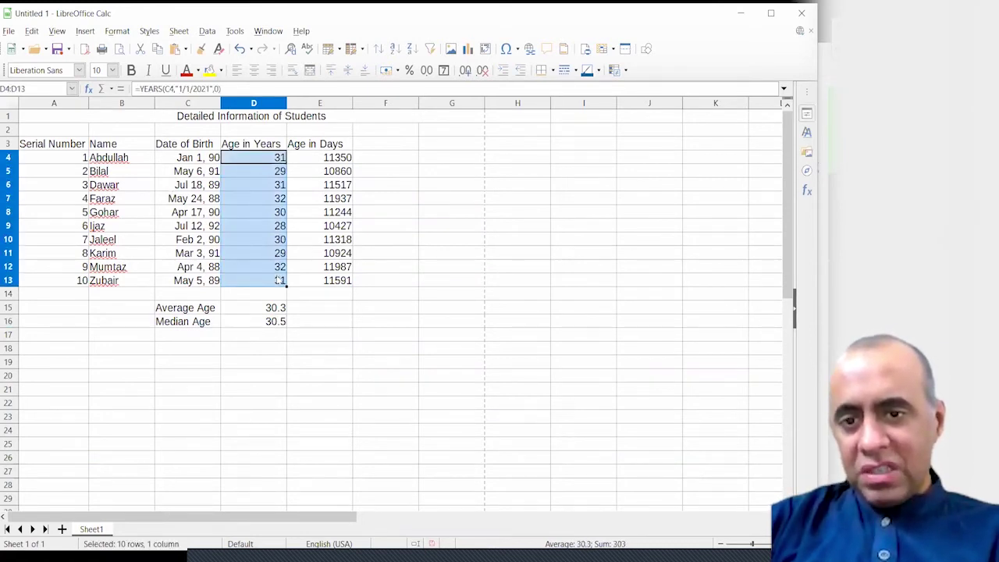
pyautogui.click(290, 321)
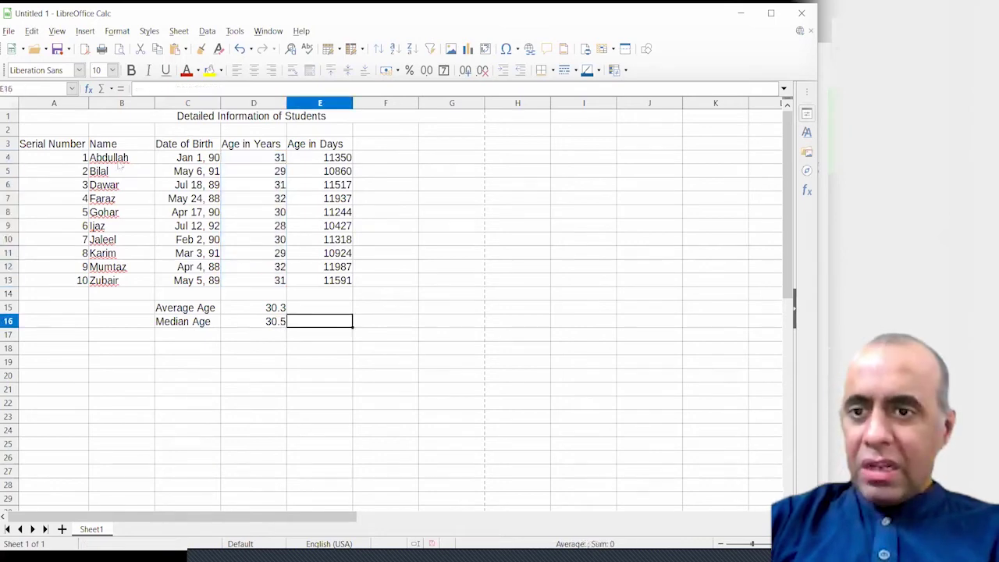
# Step: Sort the student data in B4:E13 by Column D in ascending order, leaving the serial numbers out of the sort
pyautogui.moveTo(113, 157); pyautogui.dragTo(312, 282)
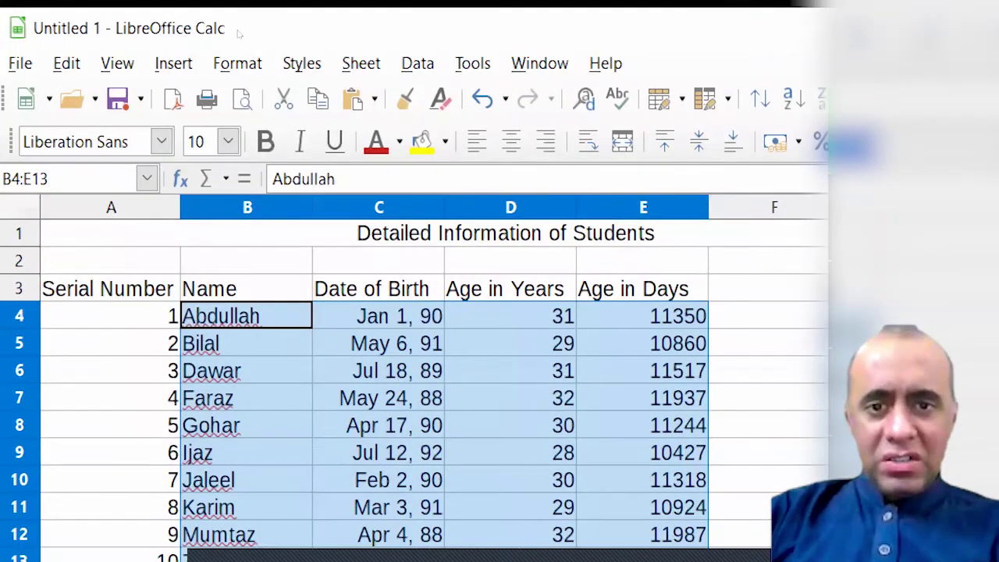
pyautogui.hotkey('alt', 't')
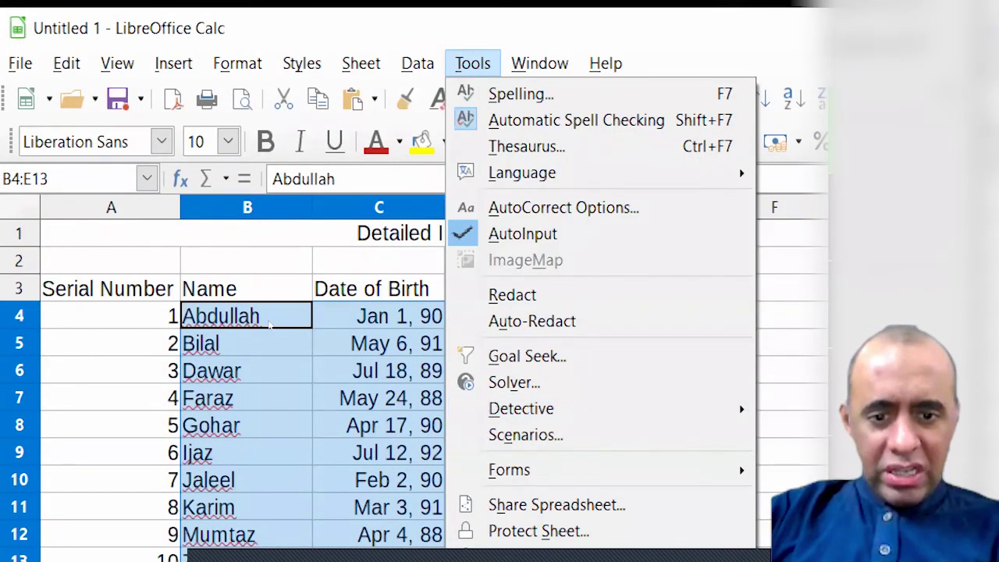
pyautogui.press('Left')
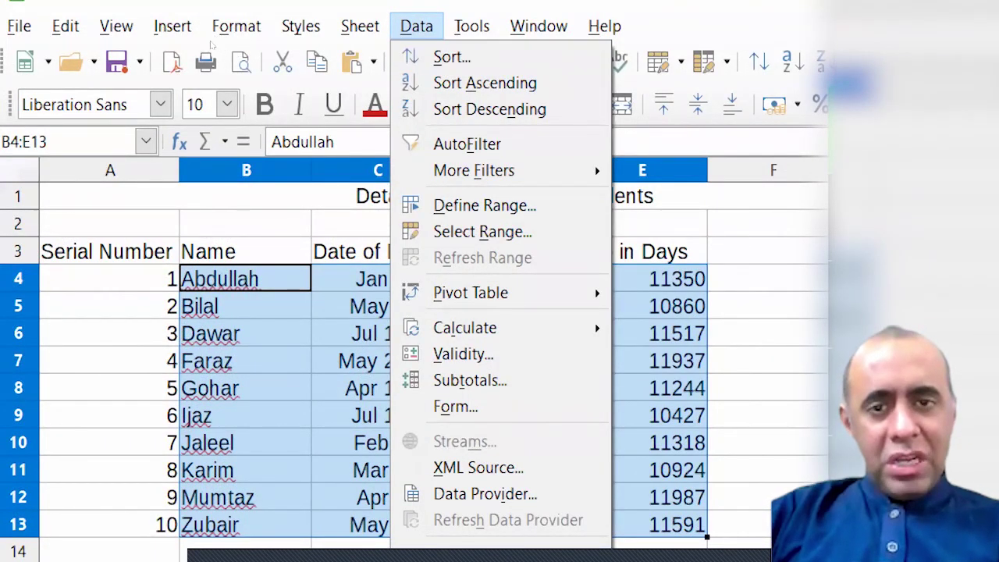
pyautogui.press('Down')
pyautogui.press('Return')
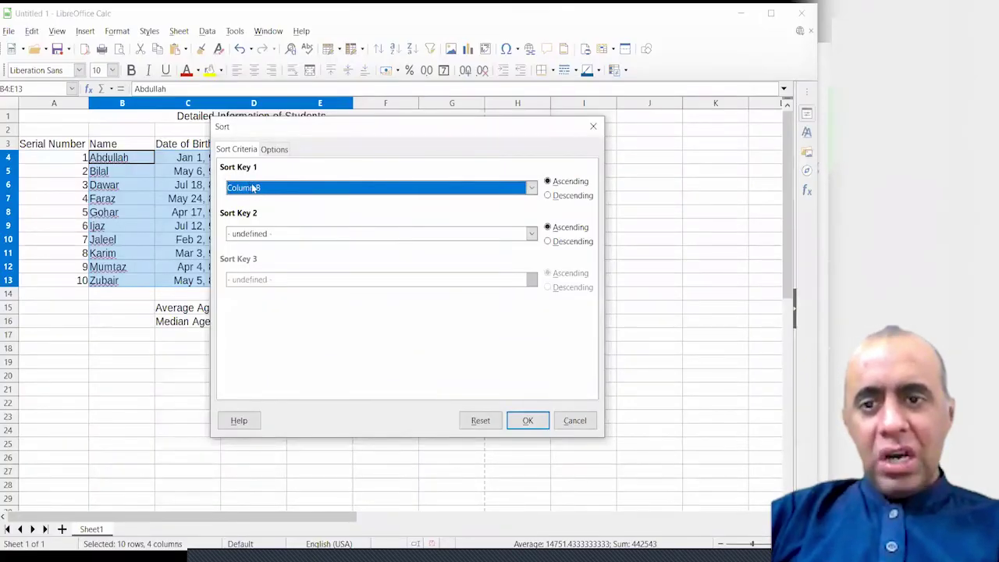
pyautogui.click(253, 188)
pyautogui.click(316, 130)
pyautogui.moveTo(316, 130); pyautogui.dragTo(478, 127)
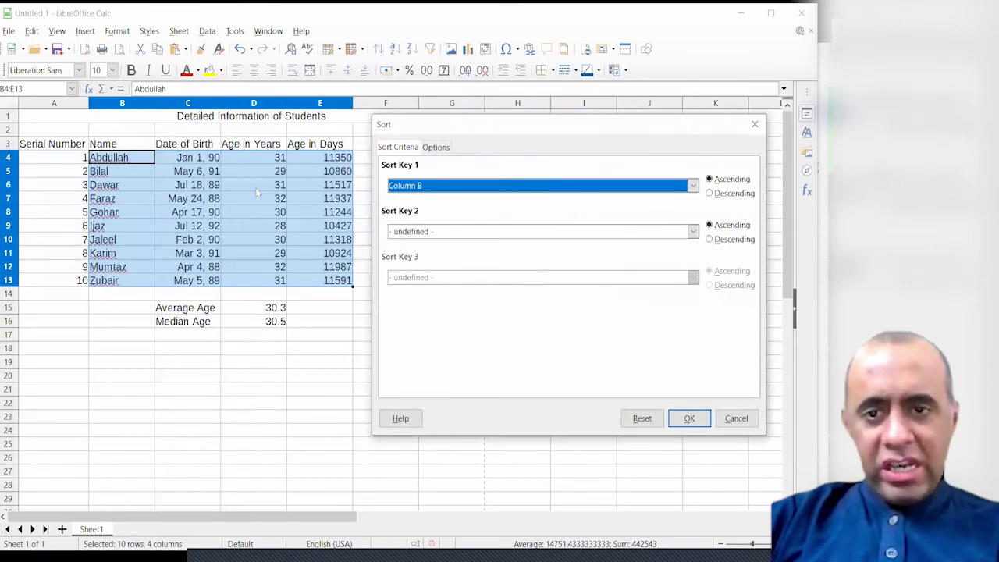
pyautogui.click(398, 189)
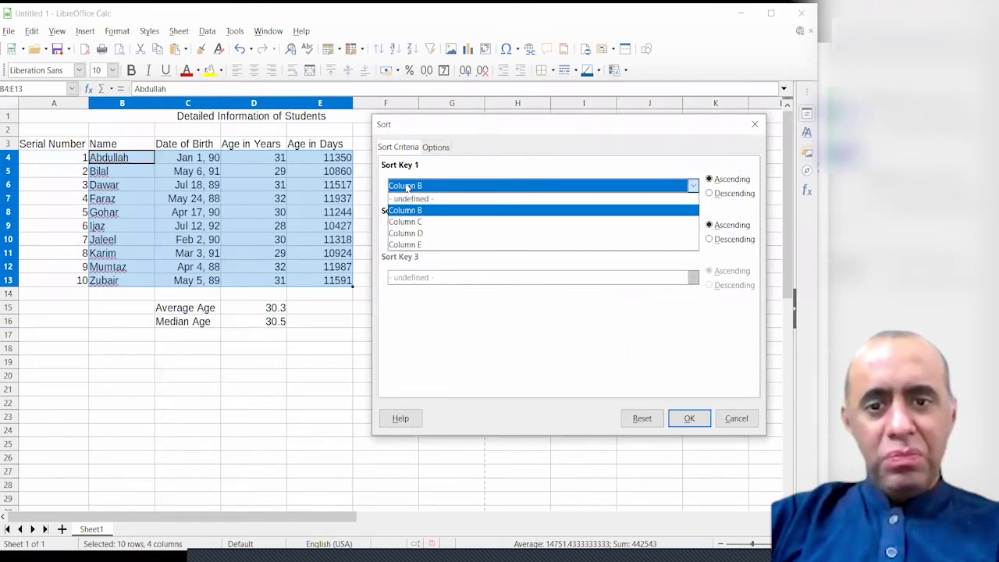
pyautogui.click(419, 234)
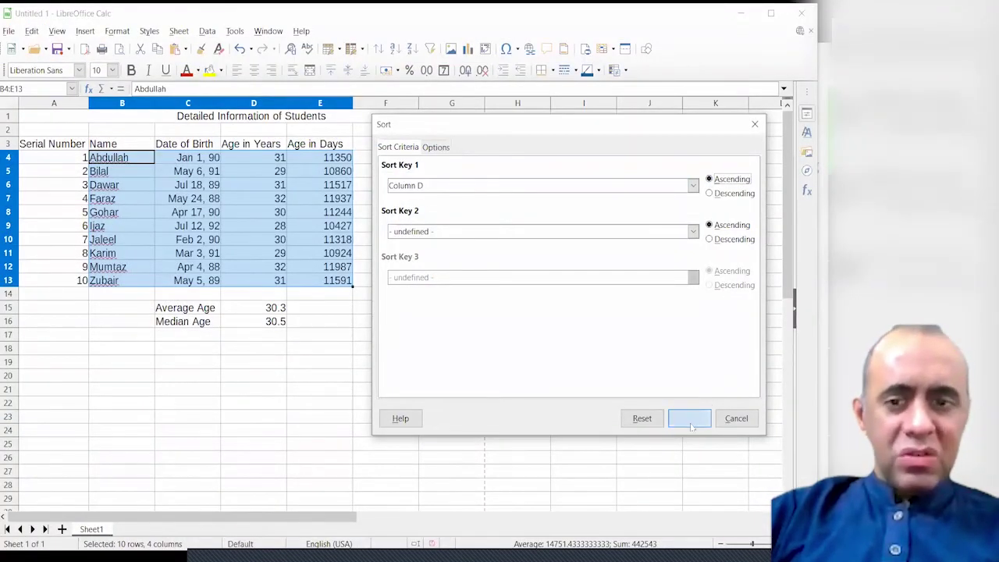
pyautogui.click(689, 418)
# Step: Examine the sorted student rows, comparing the first and last rows and the groups that share an age in years
pyautogui.click(284, 160)
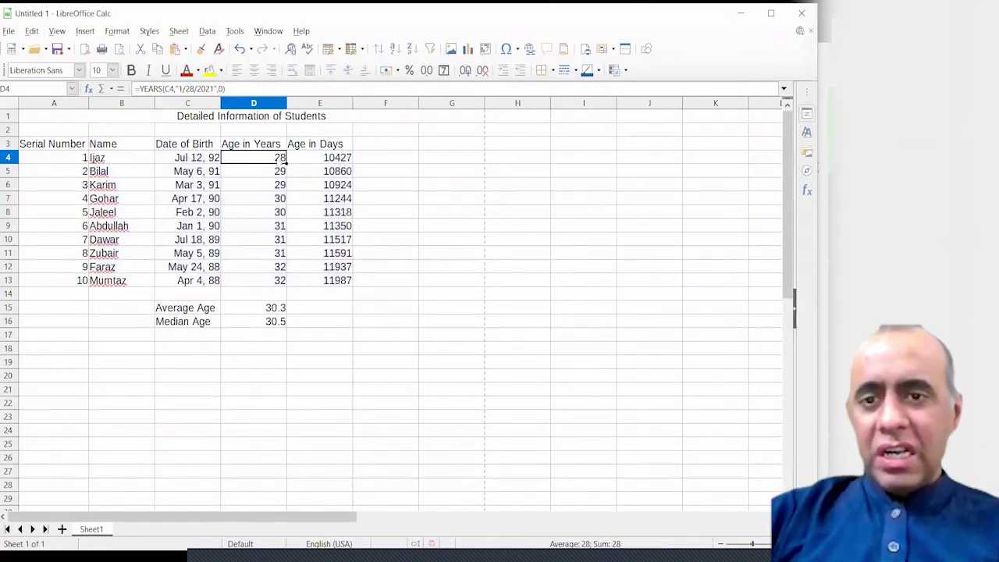
pyautogui.moveTo(145, 159); pyautogui.dragTo(313, 158)
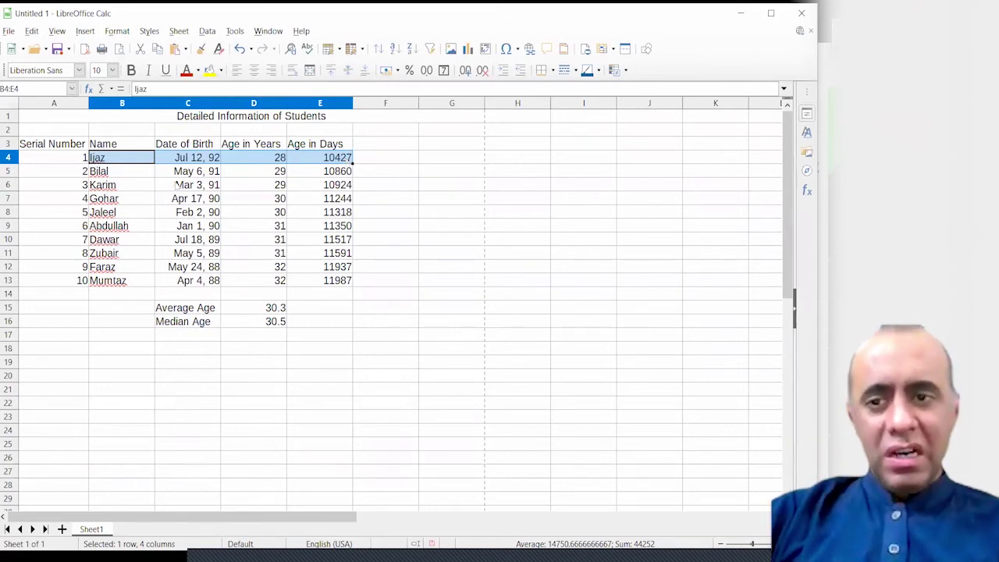
pyautogui.moveTo(133, 282); pyautogui.dragTo(337, 284)
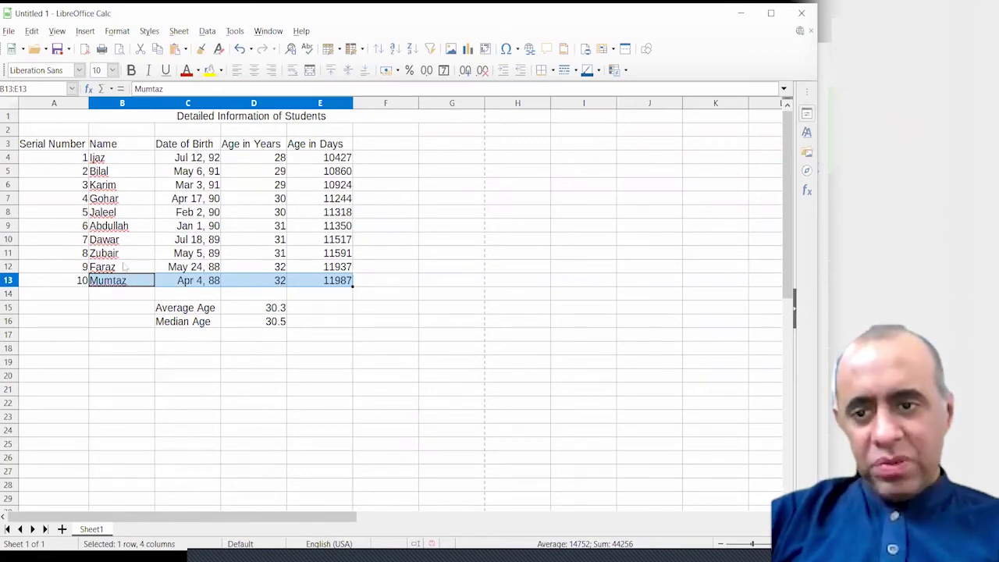
pyautogui.moveTo(125, 267); pyautogui.dragTo(335, 282)
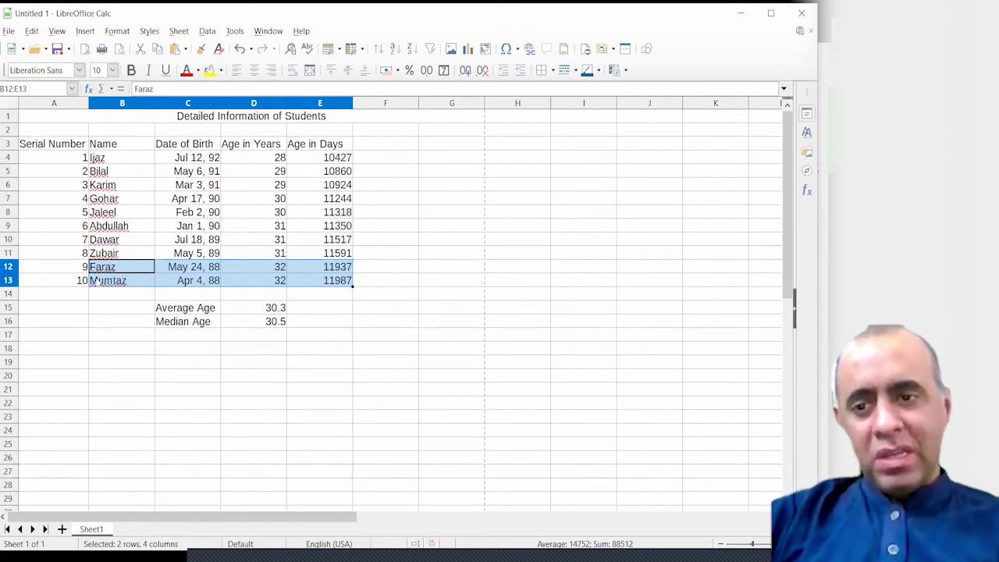
pyautogui.moveTo(108, 226); pyautogui.dragTo(337, 254)
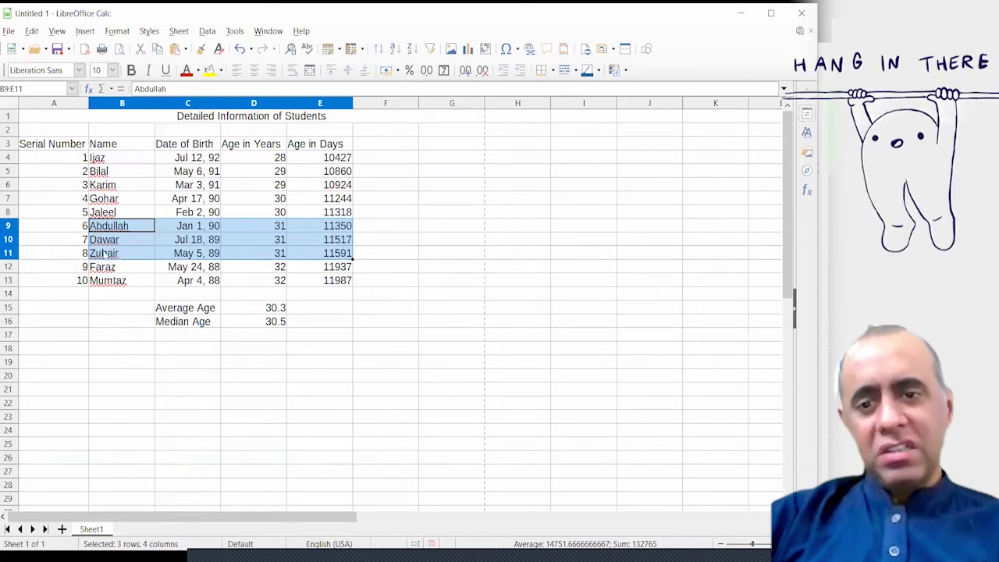
pyautogui.click(219, 337)
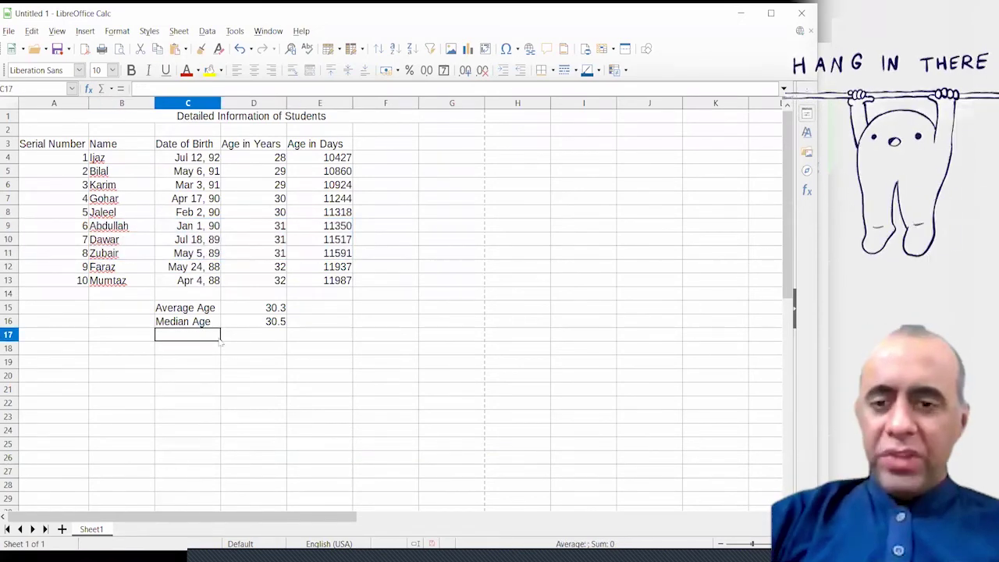
# Step: Label C17 "Standard Deviation" and calculate the standard deviation of the ages in years in D17 with =STDEV(D4:D13)
pyautogui.hotkey('alt', 'Tab')
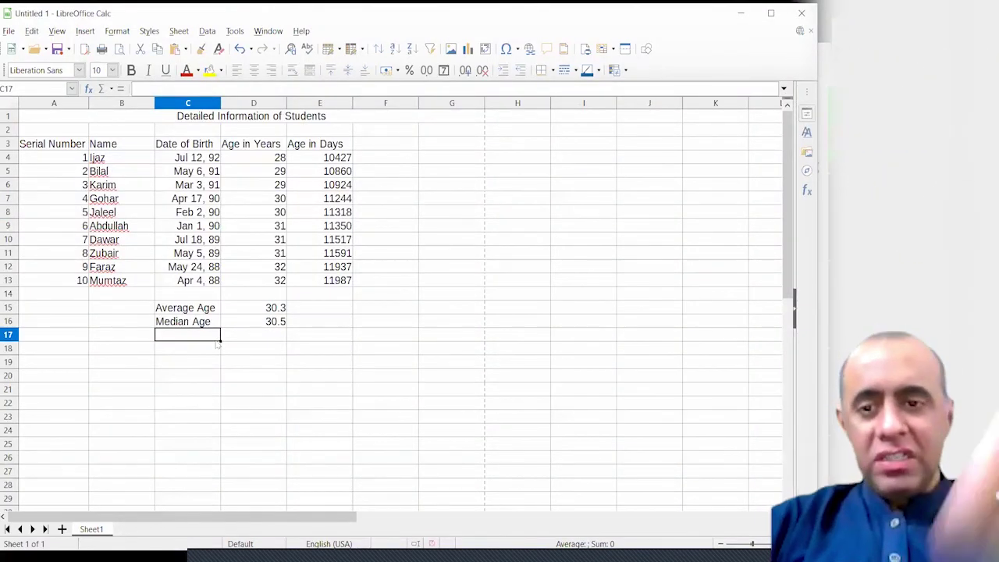
pyautogui.write('Standard Deviation')
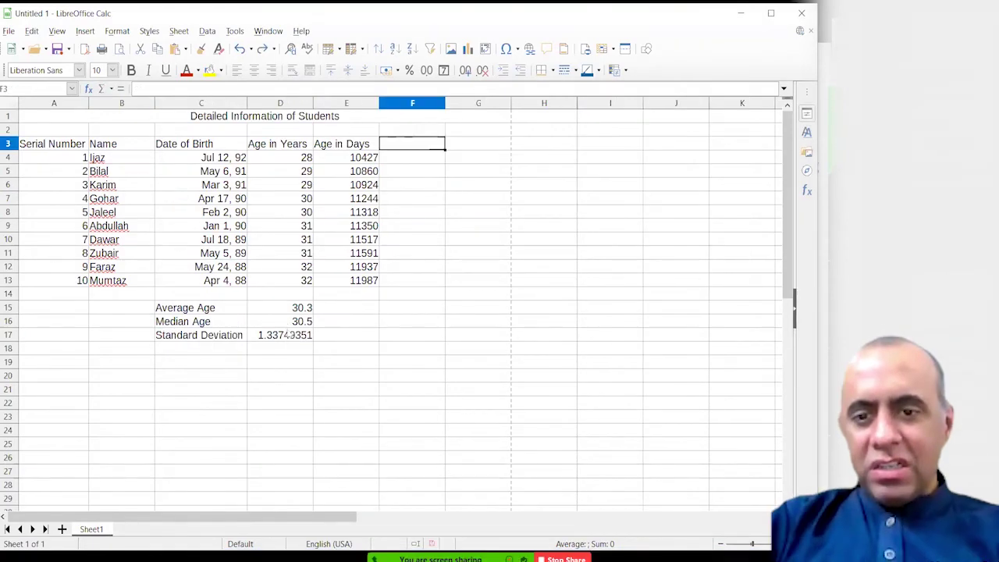
pyautogui.click(281, 334)
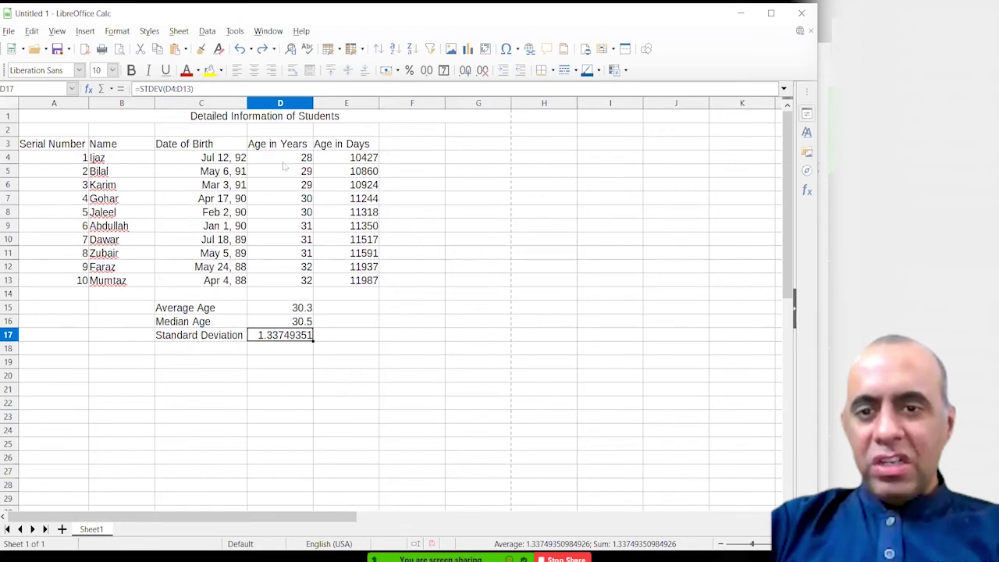
pyautogui.moveTo(284, 162); pyautogui.dragTo(289, 284)
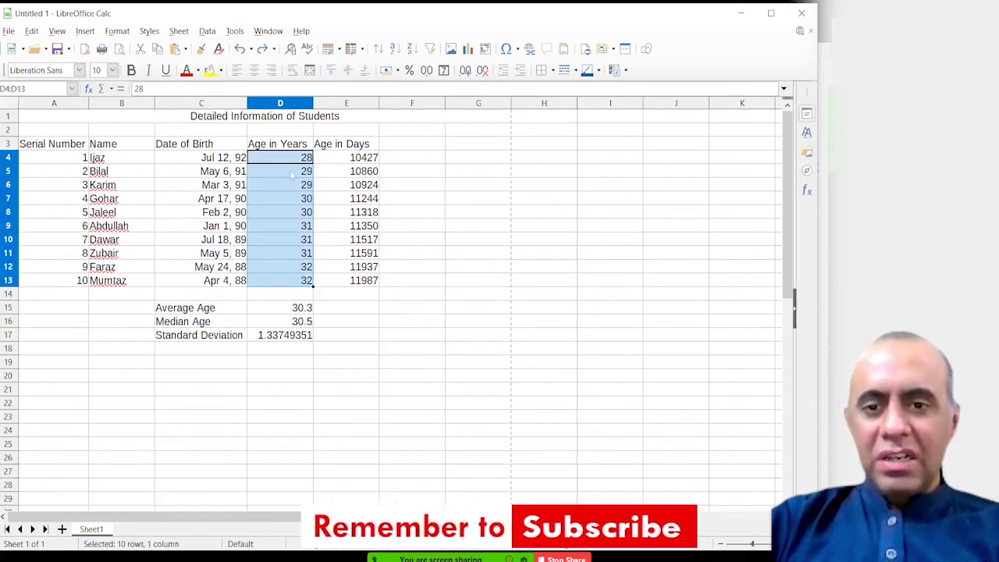
pyautogui.click(283, 335)
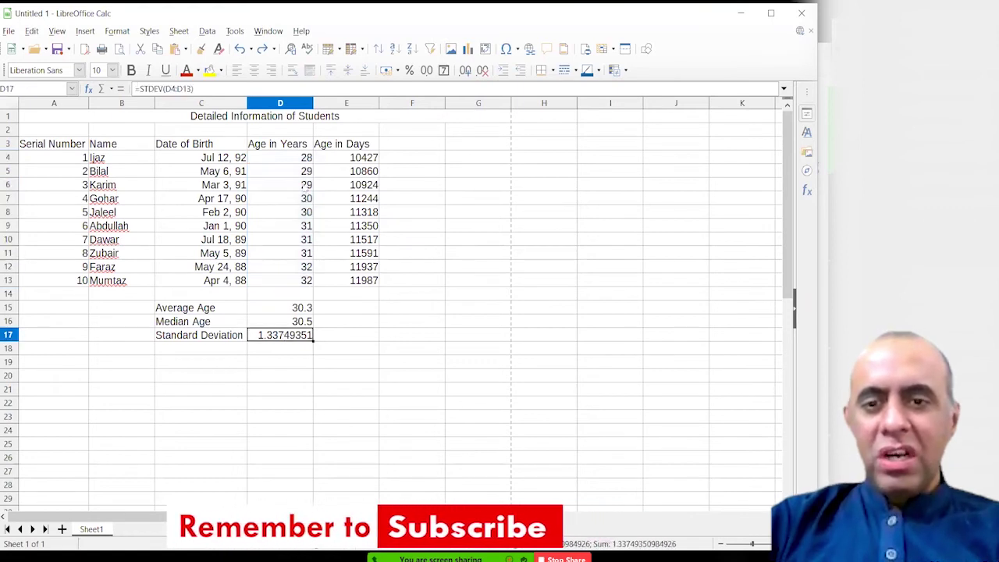
pyautogui.moveTo(295, 158); pyautogui.dragTo(306, 281)
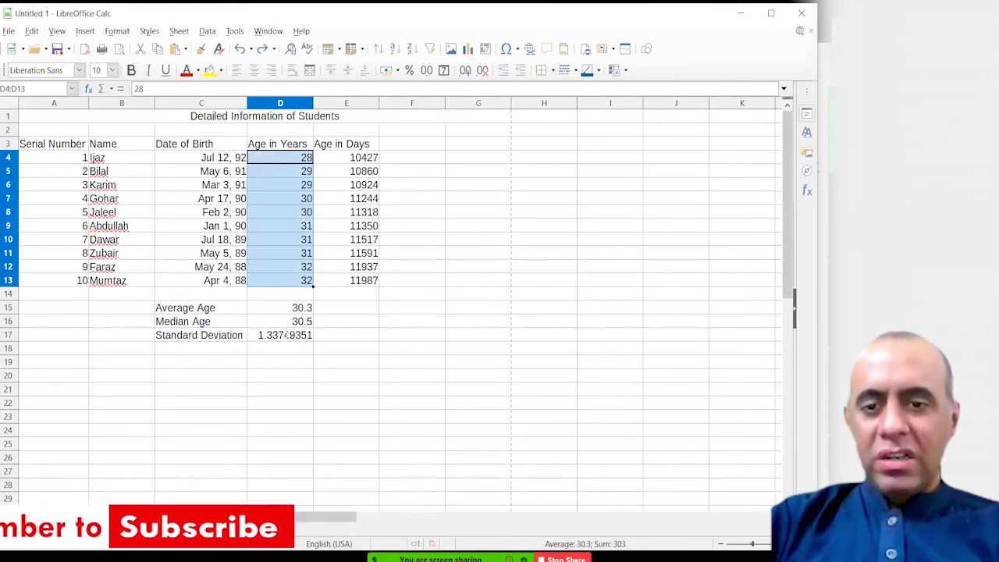
pyautogui.click(267, 337)
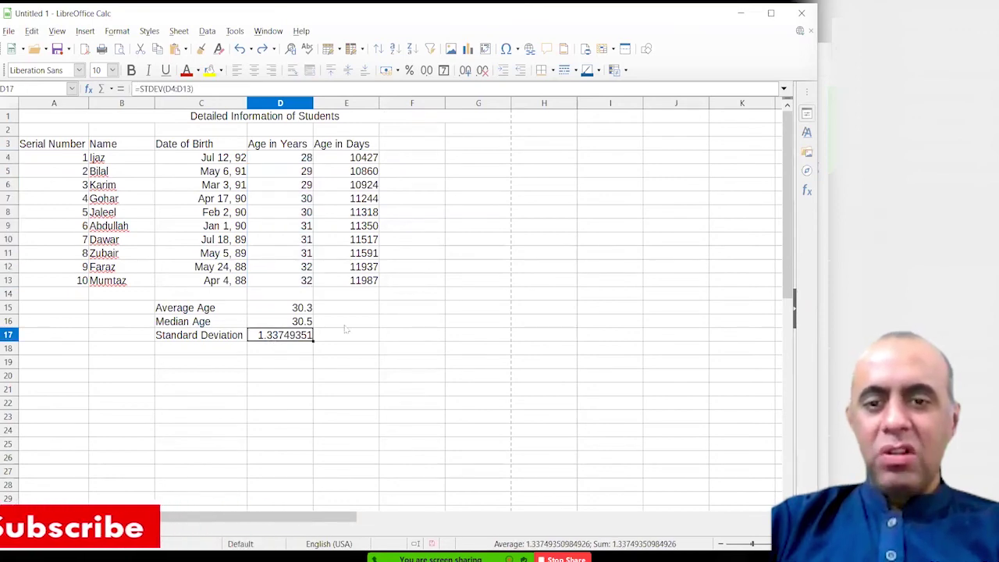
# Step: Add the header "Years from Days" in F3 and widen column F to fit it
pyautogui.click(400, 161)
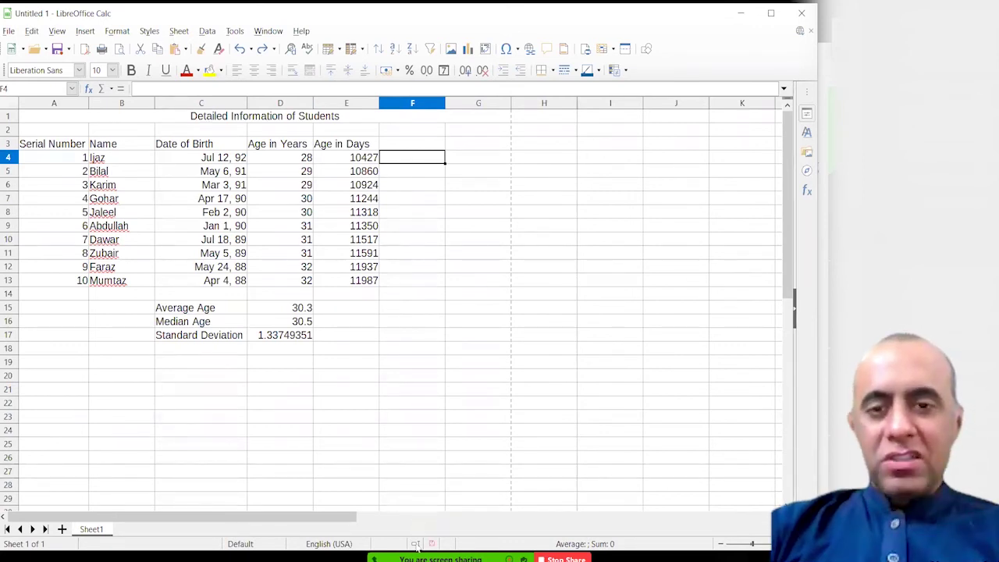
pyautogui.press('Up')
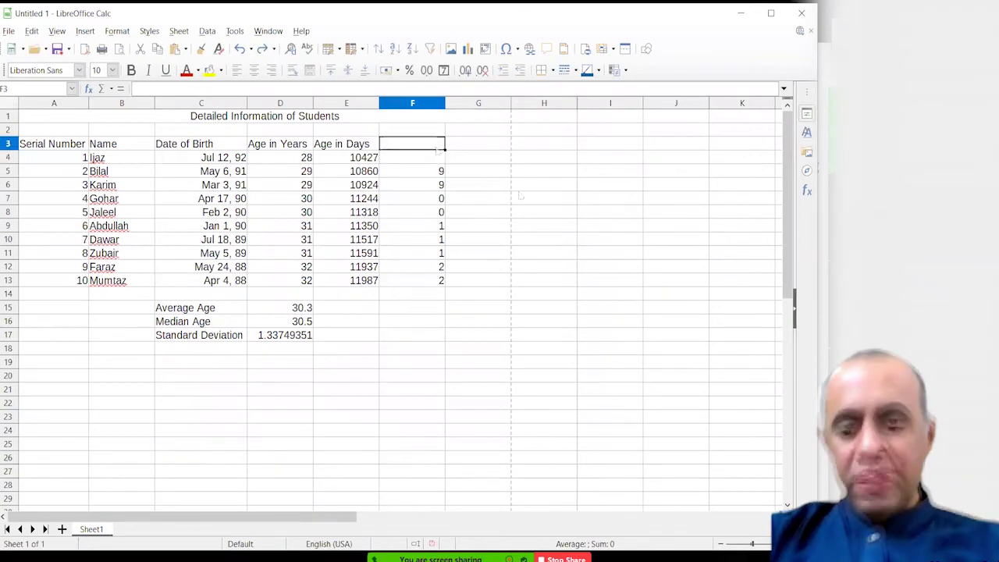
pyautogui.write('Years from')
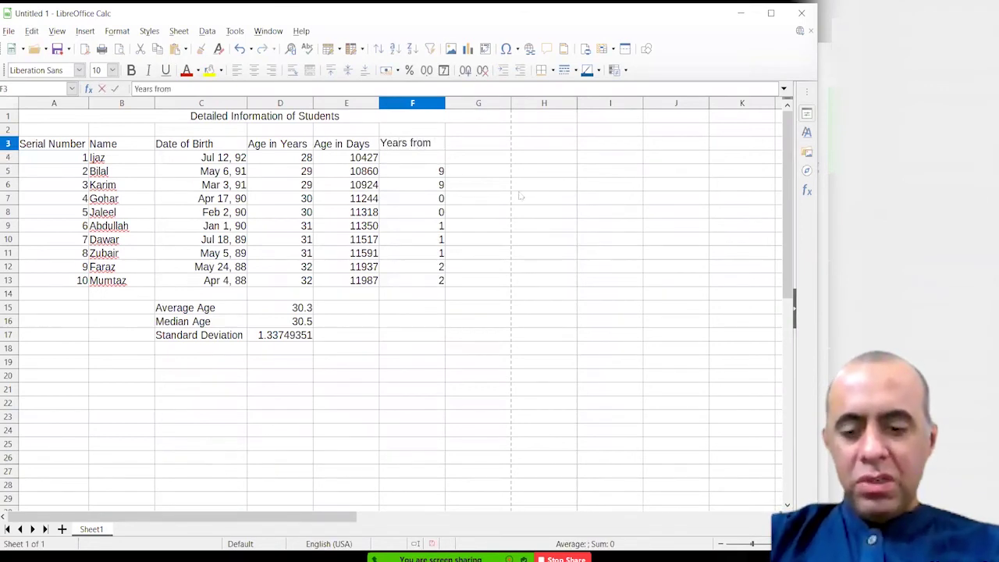
pyautogui.write(' Days')
pyautogui.press('Return')
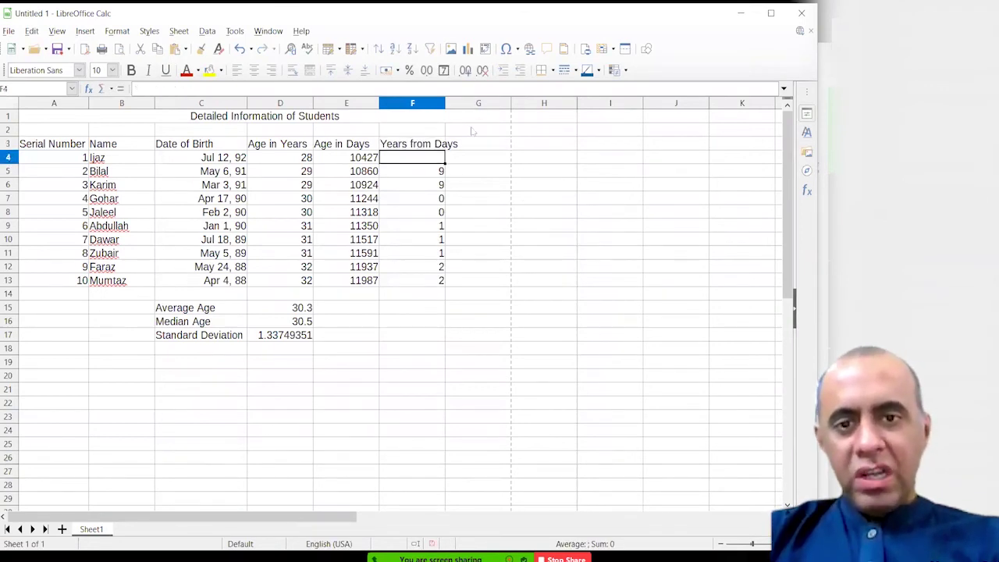
pyautogui.doubleClick(445, 102)
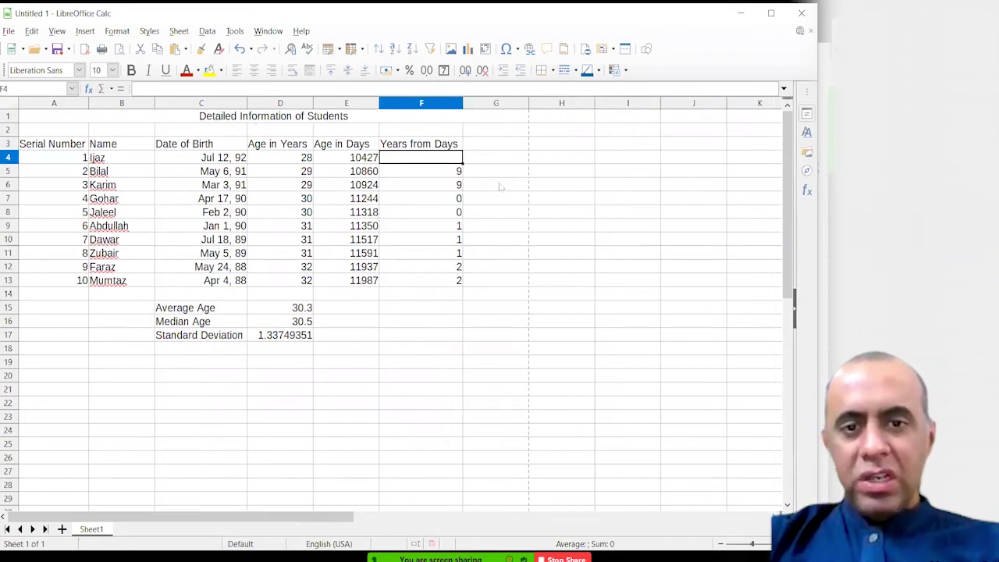
# Step: Clear the leftover values below the "Years from Days" header, through F13
pyautogui.hotkey('ctrl', 'shift', 'Down')
pyautogui.hotkey('ctrl', 'shift', 'Down')
pyautogui.press('Delete')
pyautogui.press('Up')
pyautogui.press('Right')
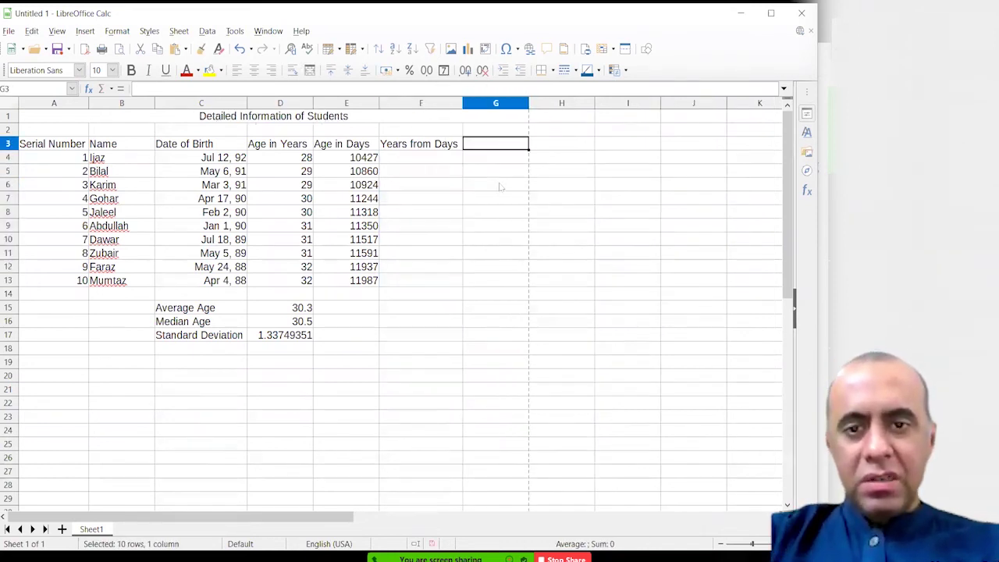
# Step: Calculate the years from days in F4 with =E4/365 and fill the formula down to F13
pyautogui.press('Left')
pyautogui.press('Down')
pyautogui.write('=E4/')
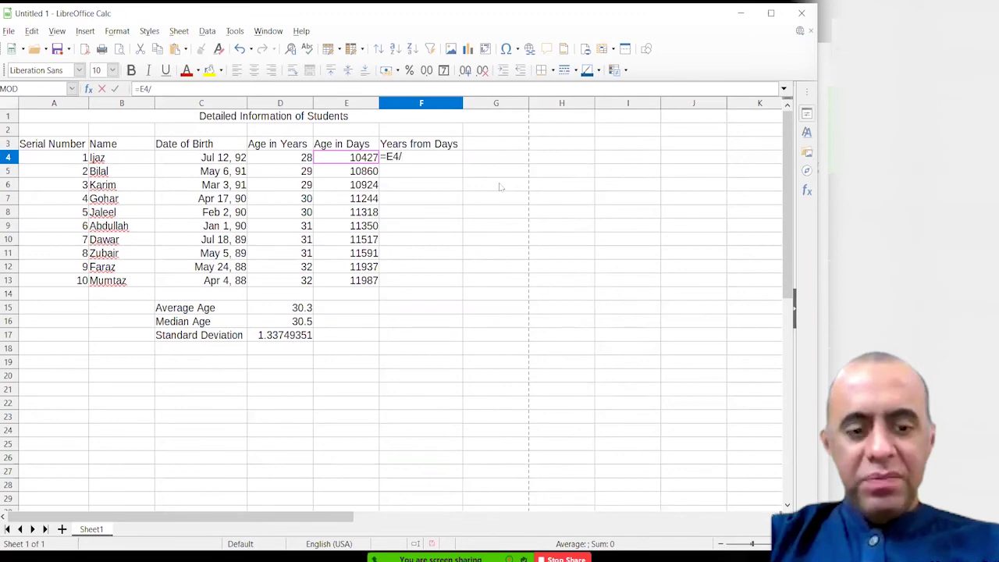
pyautogui.write('365')
pyautogui.press('Return')
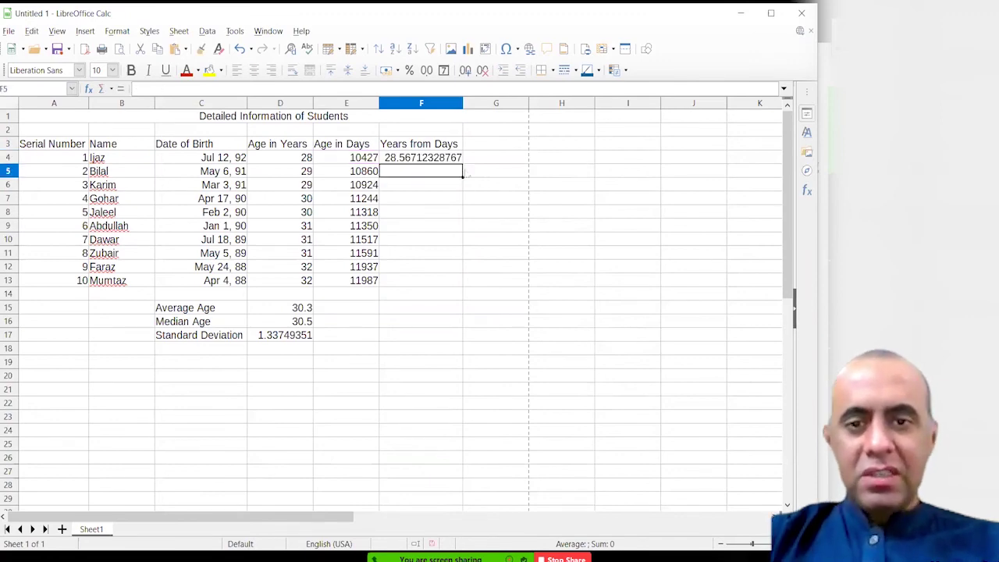
pyautogui.click(449, 161)
pyautogui.doubleClick(462, 164)
# Step: Compare the age formulas in F6 and D6 for the third student, and inspect the division formula in F4 without changing it
pyautogui.click(417, 187)
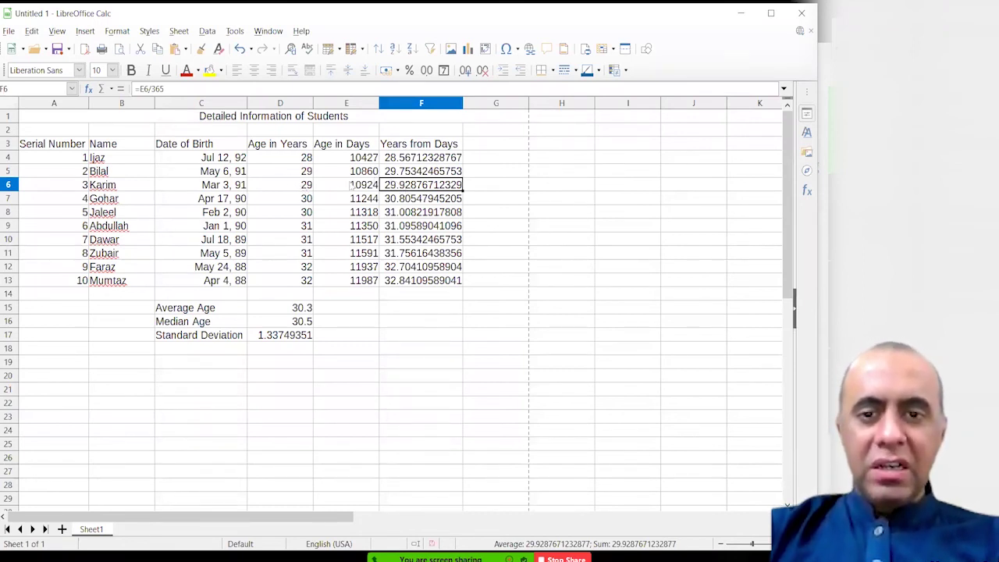
pyautogui.click(310, 186)
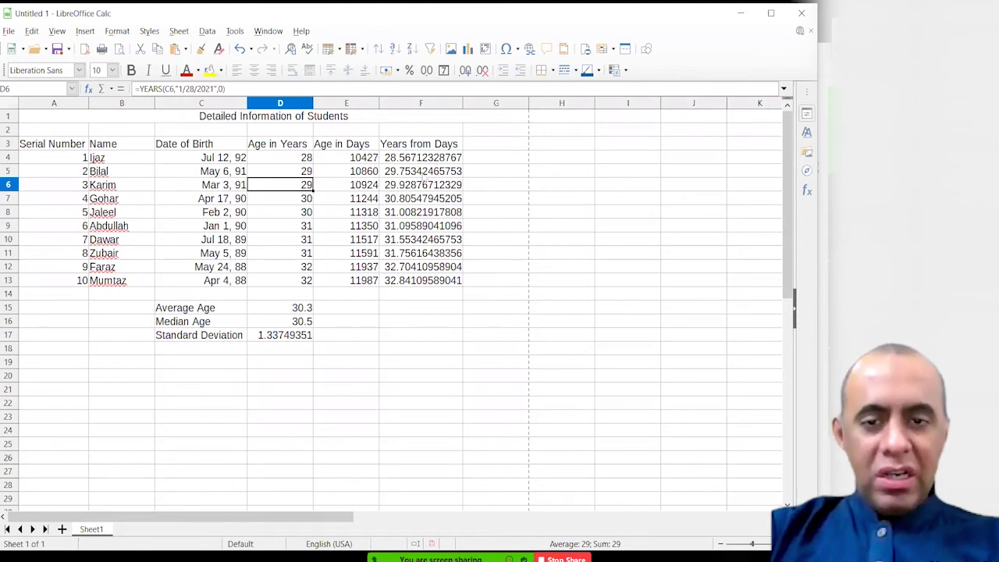
pyautogui.click(398, 160)
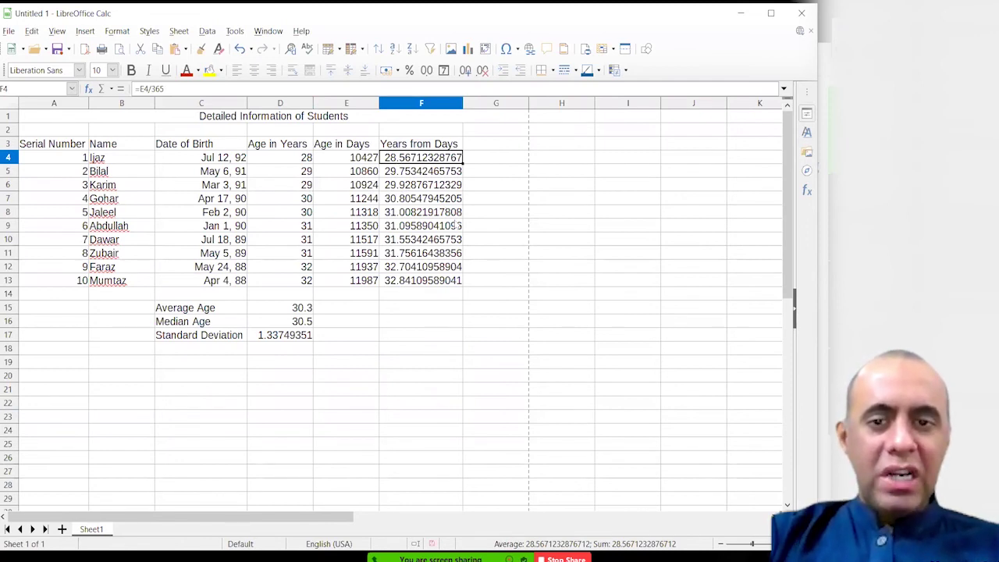
pyautogui.press('F2')
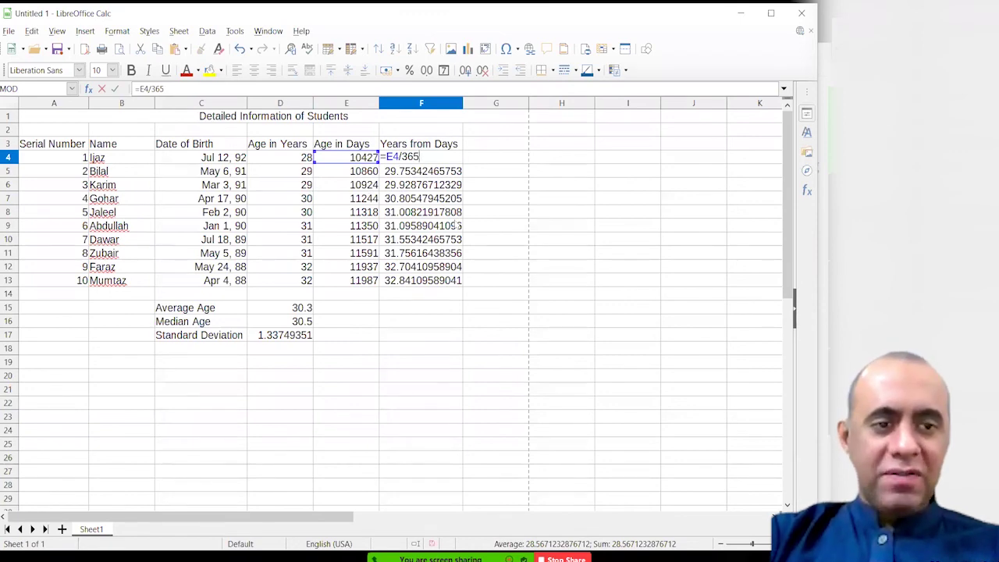
pyautogui.press('Escape')
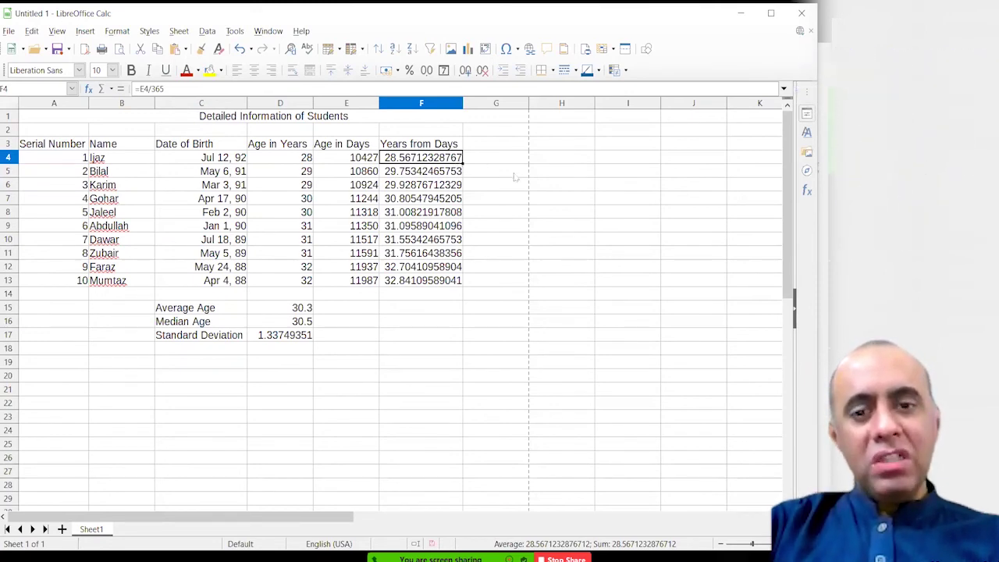
# Step: Round the result in F4 to one decimal place by changing its formula to =ROUND(E4/365,1)
pyautogui.doubleClick(456, 159)
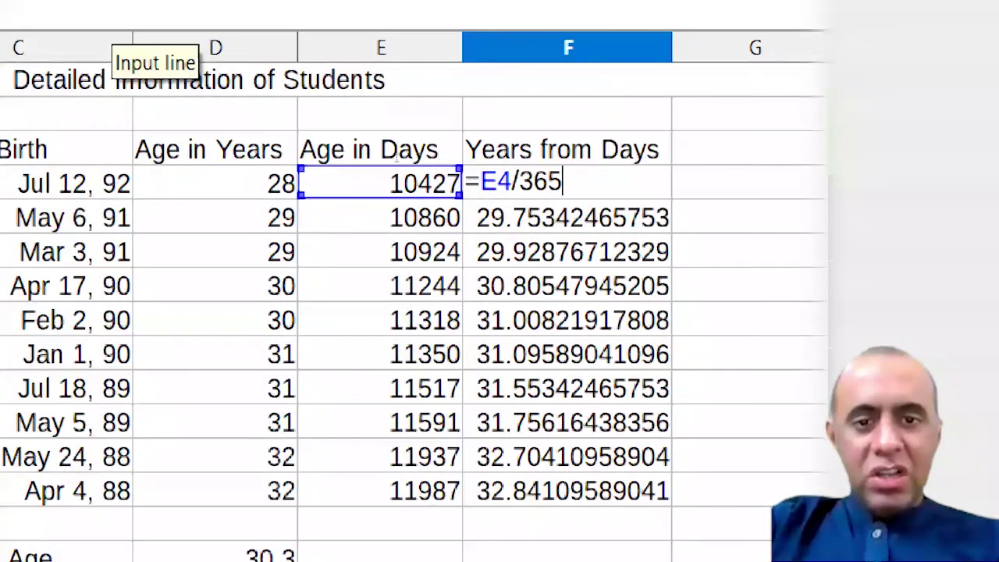
pyautogui.click(482, 182)
pyautogui.write('round(')
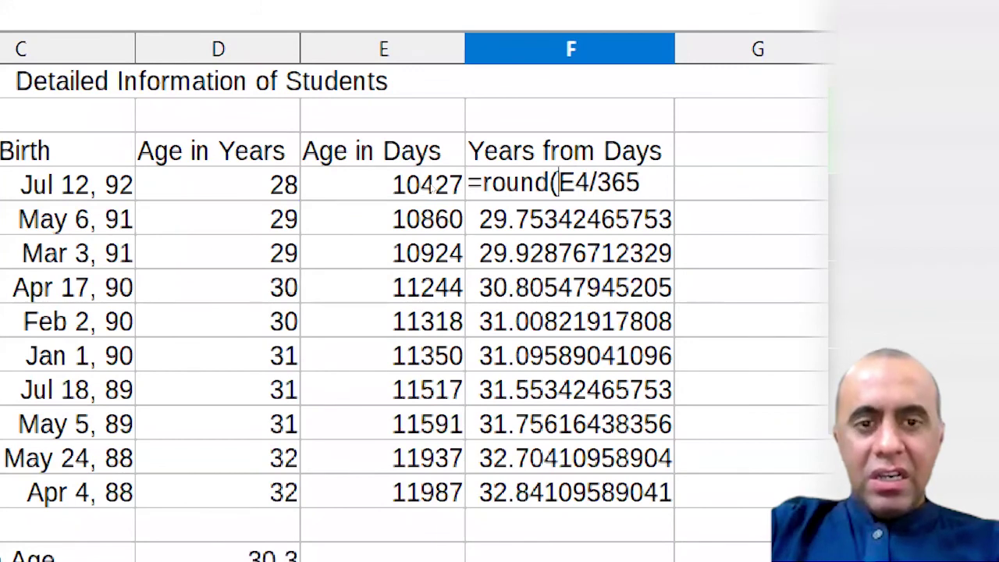
pyautogui.click(641, 182)
pyautogui.write(',1)')
pyautogui.press('Return')
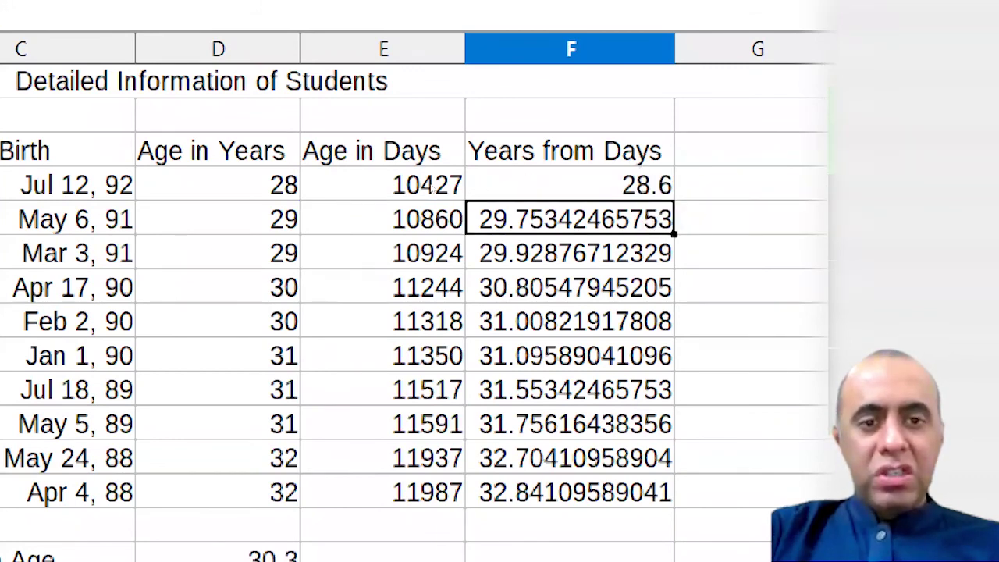
# Step: Examine the parts of the F4 formula: the E4/365 expression, the ROUND function name and the decimal-places argument
pyautogui.press('Up')
pyautogui.press('F2')
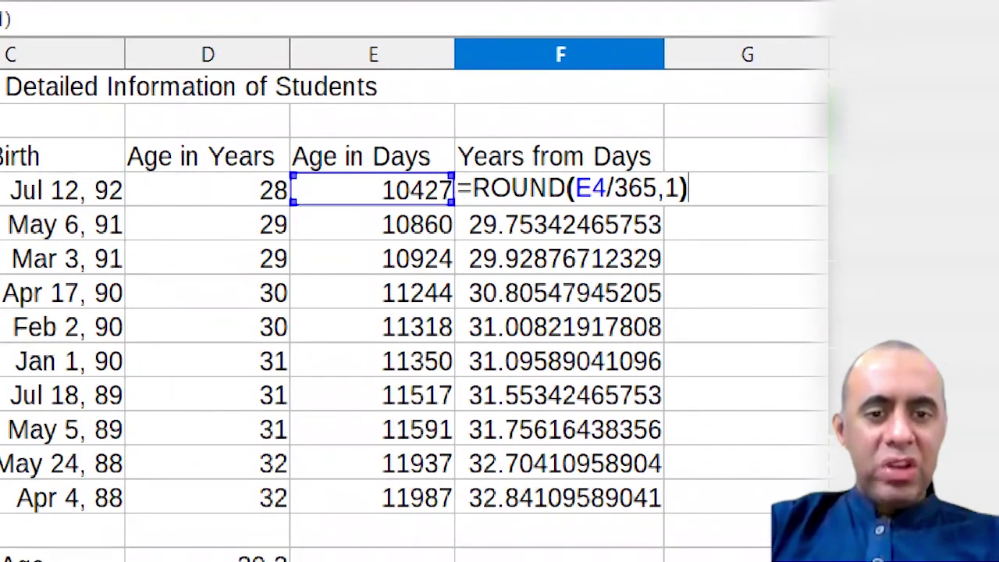
pyautogui.click(575, 188)
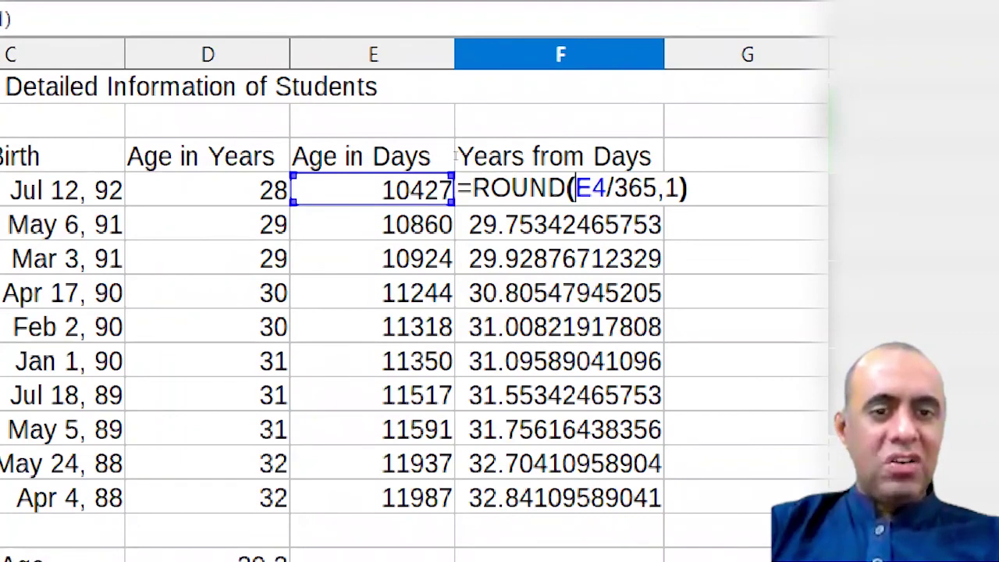
pyautogui.hotkey('shift', 'Right')
pyautogui.hotkey('shift', 'Right')
pyautogui.hotkey('shift', 'Right')
pyautogui.hotkey('shift', 'Right')
pyautogui.hotkey('shift', 'Right')
pyautogui.hotkey('shift', 'Right')
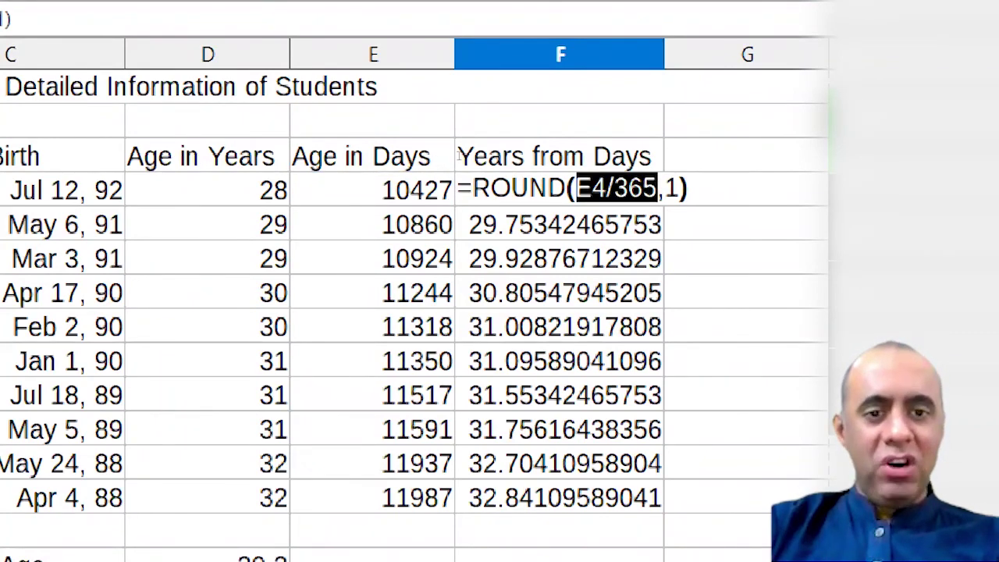
pyautogui.press('Left')
pyautogui.press('Left')
pyautogui.hotkey('shift', 'Left')
pyautogui.hotkey('shift', 'Left')
pyautogui.hotkey('shift', 'Left')
pyautogui.hotkey('shift', 'Left')
pyautogui.hotkey('shift', 'Left')
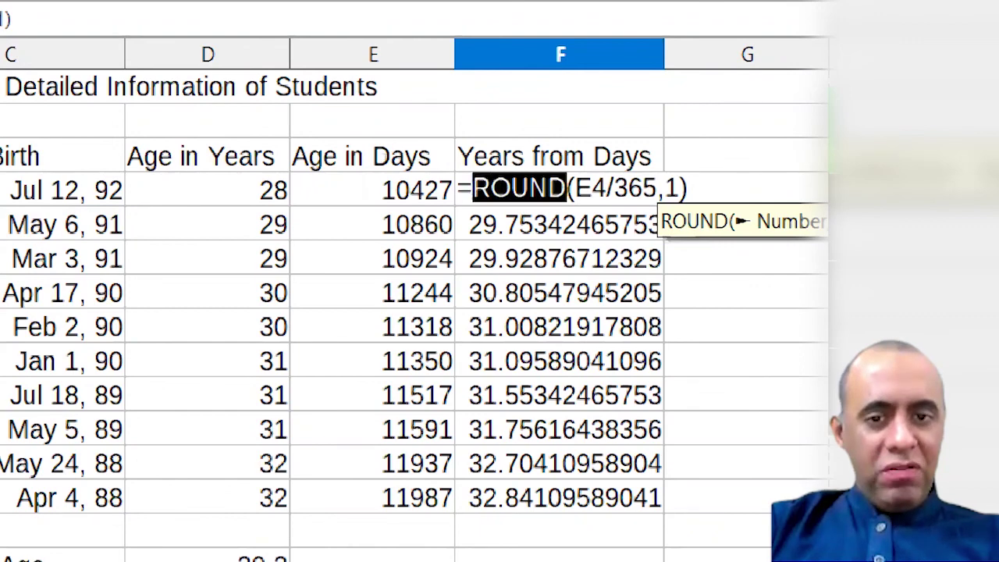
pyautogui.press('End')
pyautogui.press('Left')
pyautogui.hotkey('shift', 'Left')
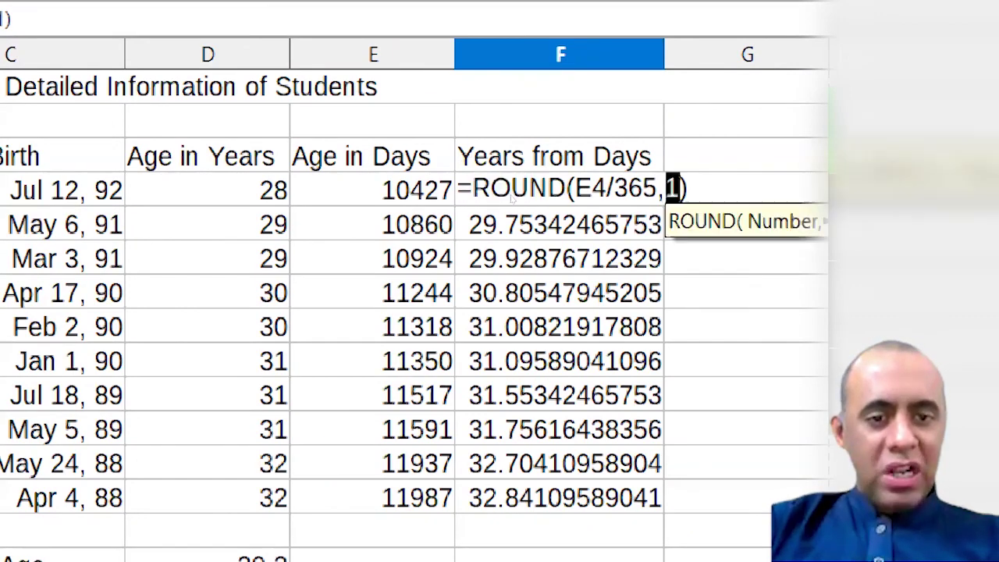
pyautogui.press('Return')
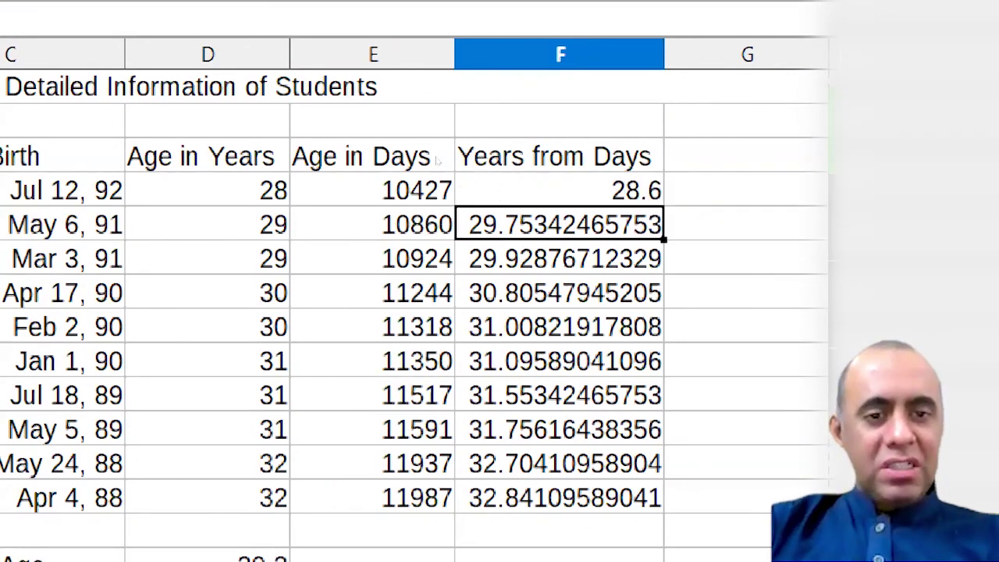
# Step: Copy the rounding formula from F4 down through F13
pyautogui.press('Up')
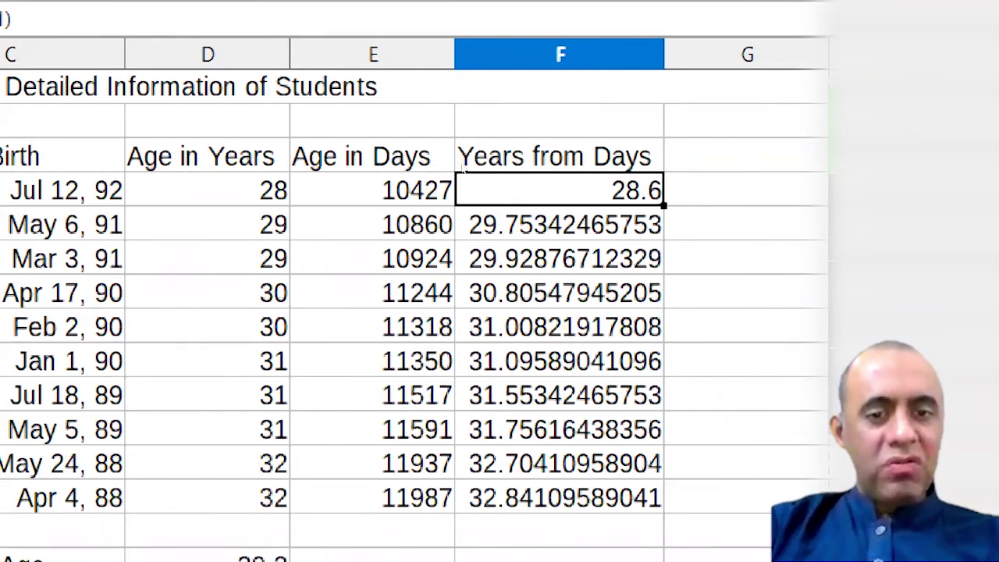
pyautogui.hotkey('ctrl', 'shift', 'Down')
pyautogui.hotkey('ctrl', 'v')
pyautogui.press('Down')
pyautogui.press('Down')
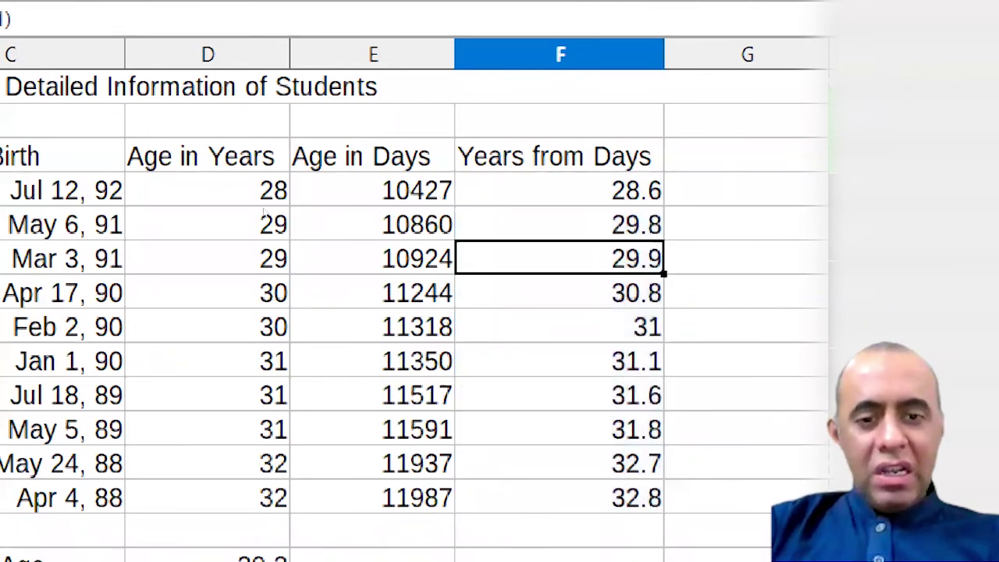
# Step: Compare the whole-year ages in column D with the rounded years in column F, checking rows 9 and 11
pyautogui.click(258, 361)
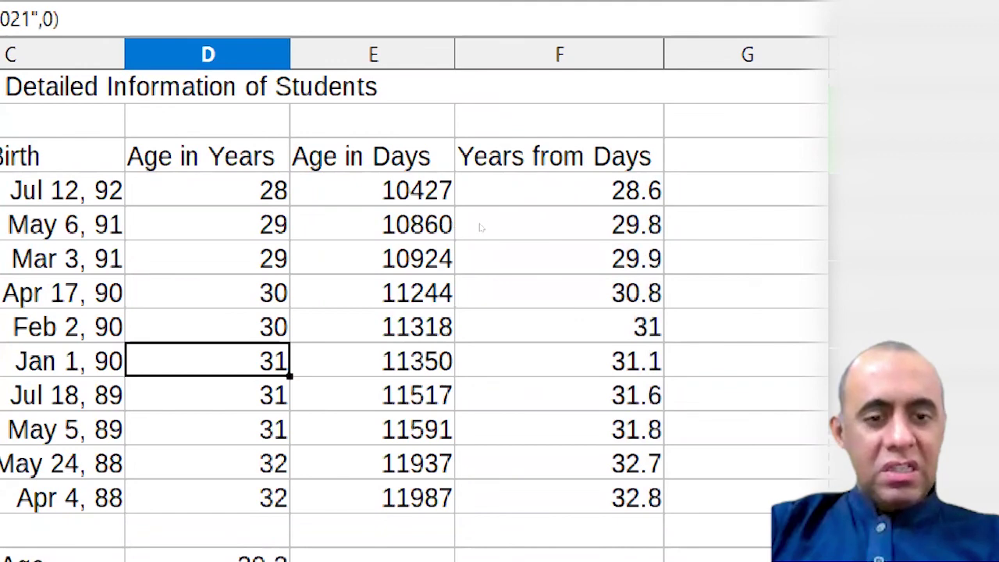
pyautogui.press('Right')
pyautogui.press('Right')
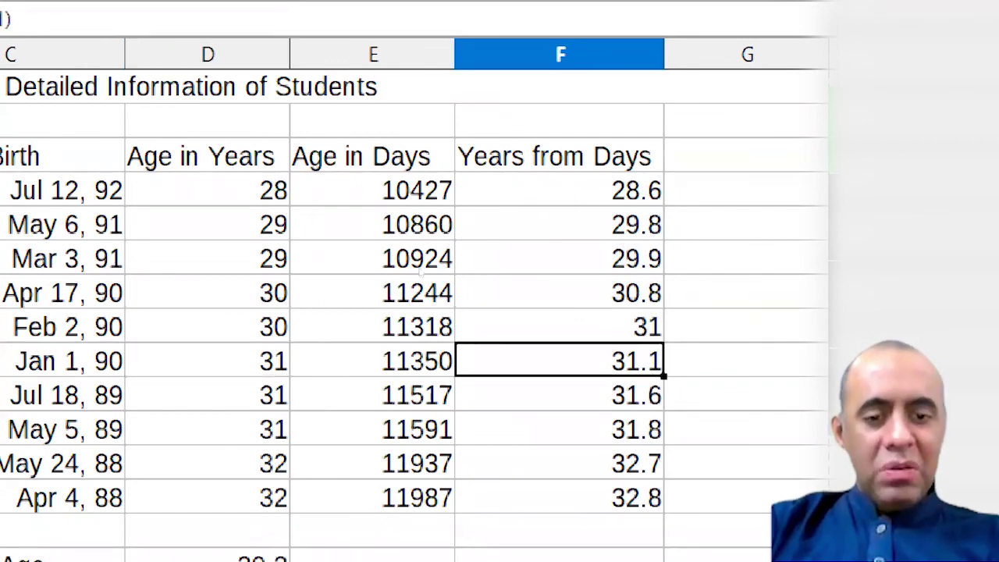
pyautogui.press('Left')
pyautogui.press('Left')
pyautogui.press('Down')
pyautogui.press('Down')
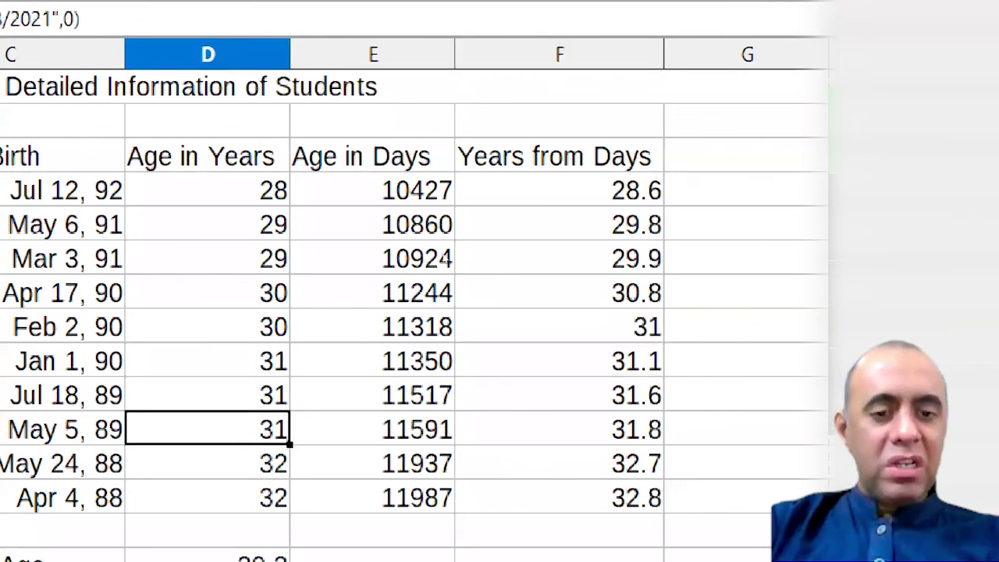
pyautogui.press('Right')
pyautogui.press('Right')
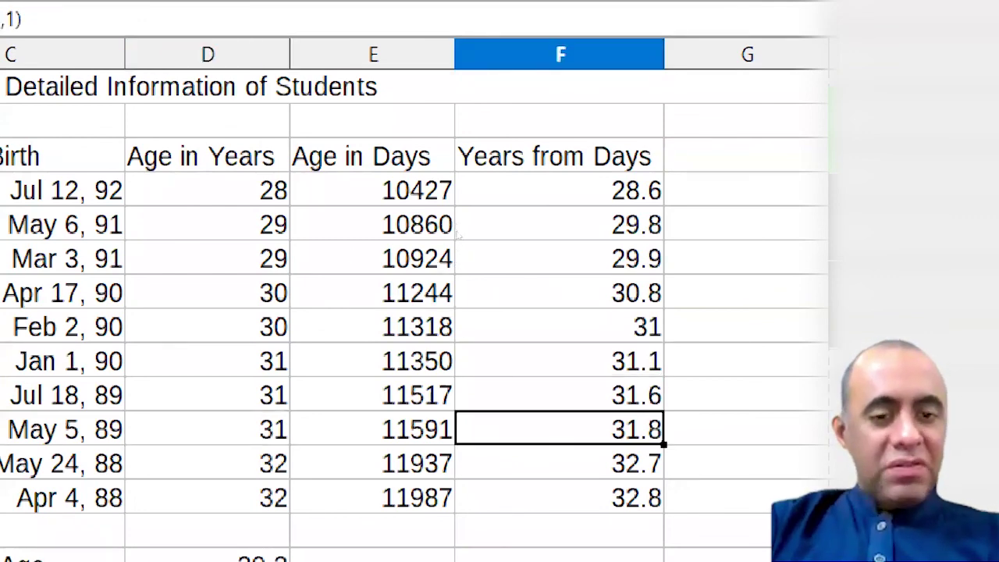
pyautogui.press('Up')
pyautogui.press('Up')
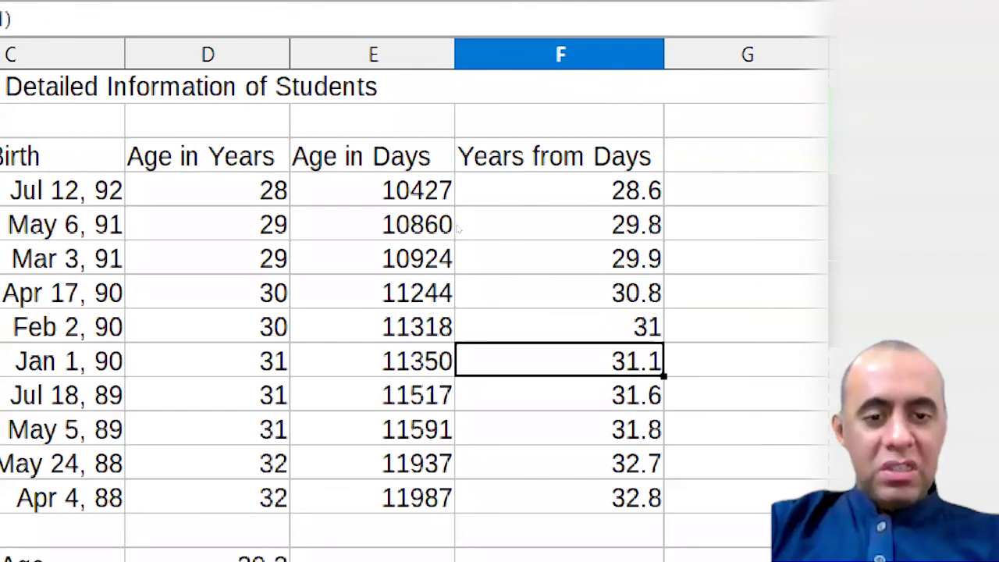
pyautogui.click(483, 260)
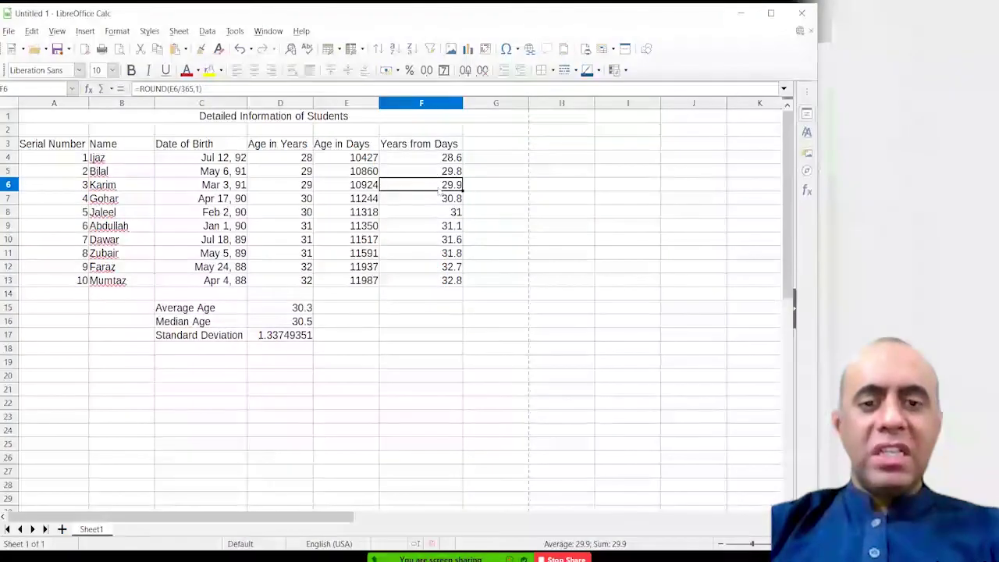